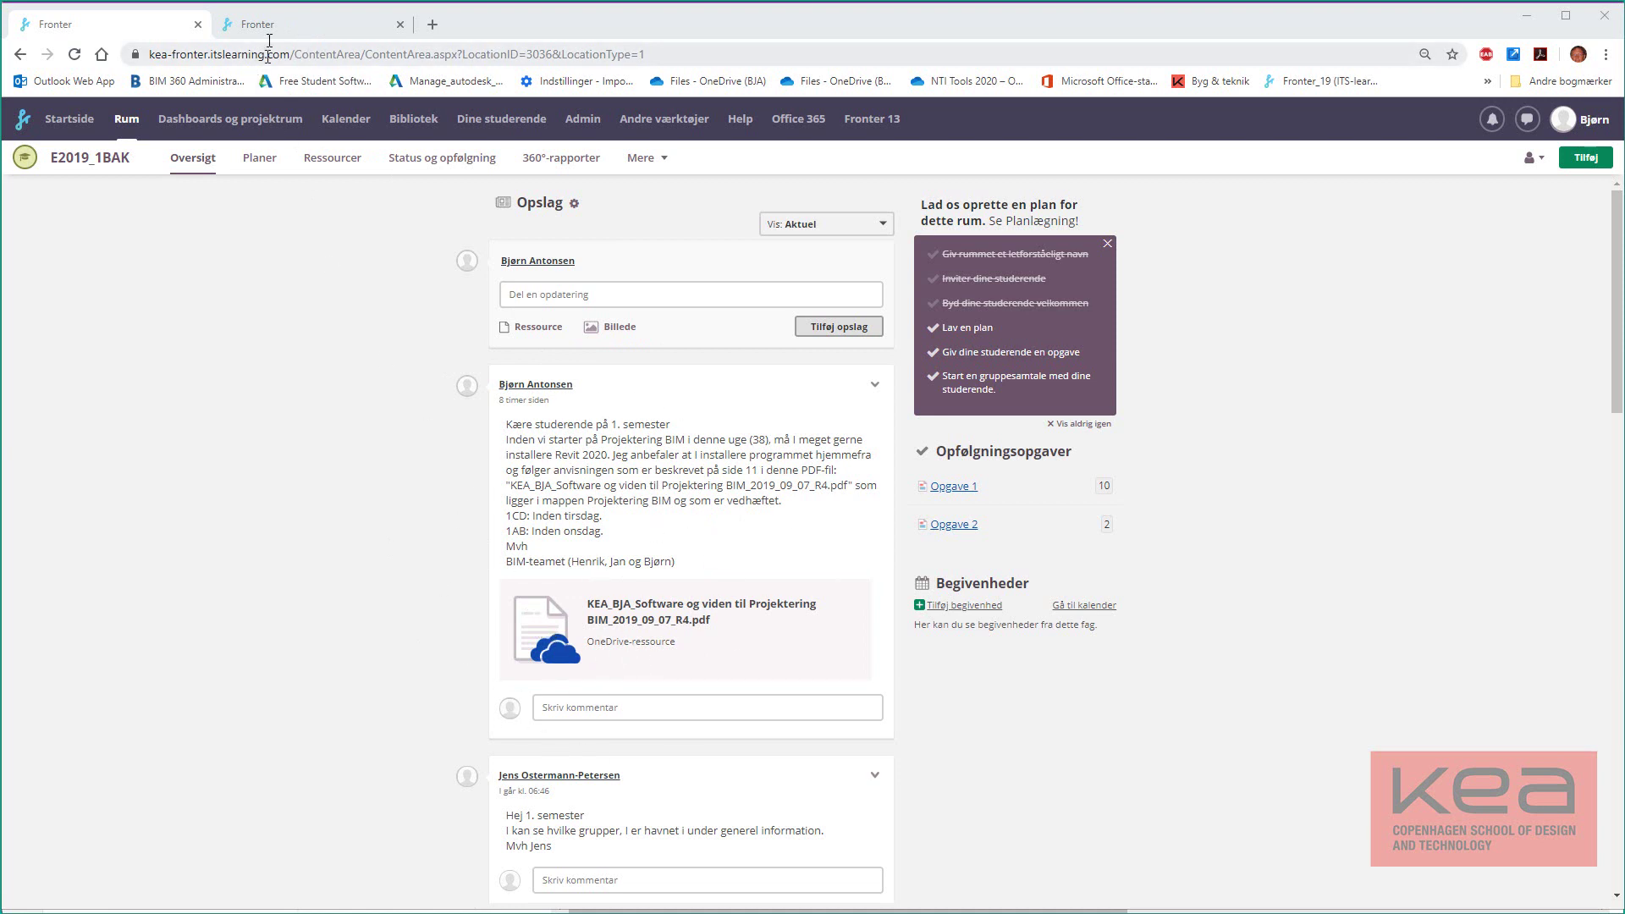
- Switch to the Fronter tab showing Ressourcer > Projektering BIM, then open a new blank browser tab
left_click(294, 25)
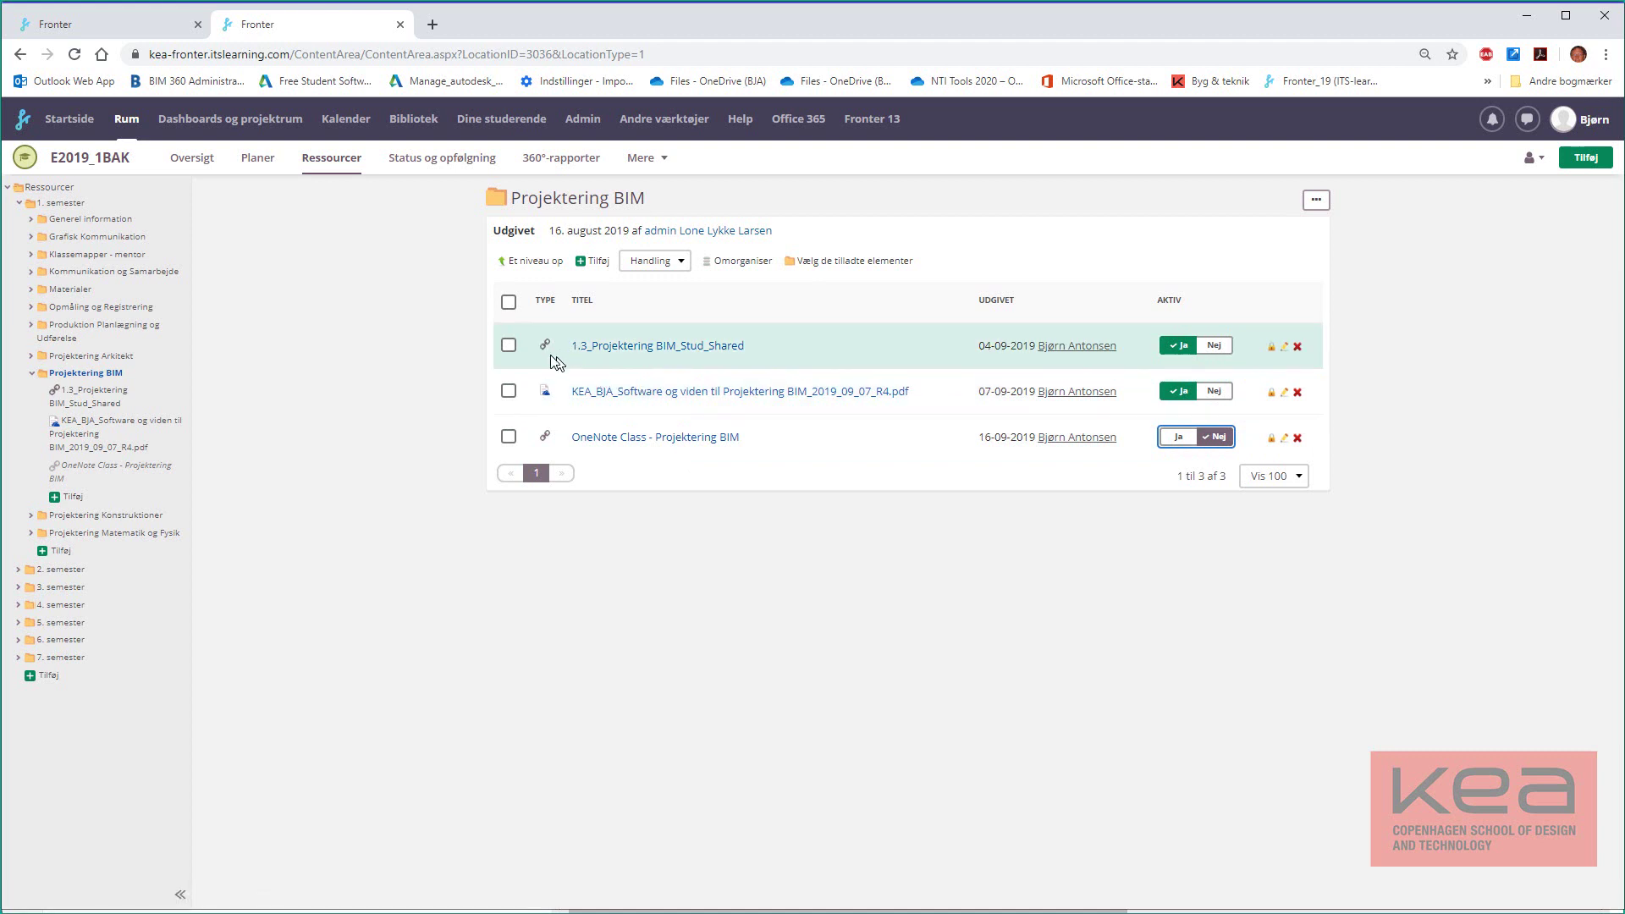
left_click(433, 25)
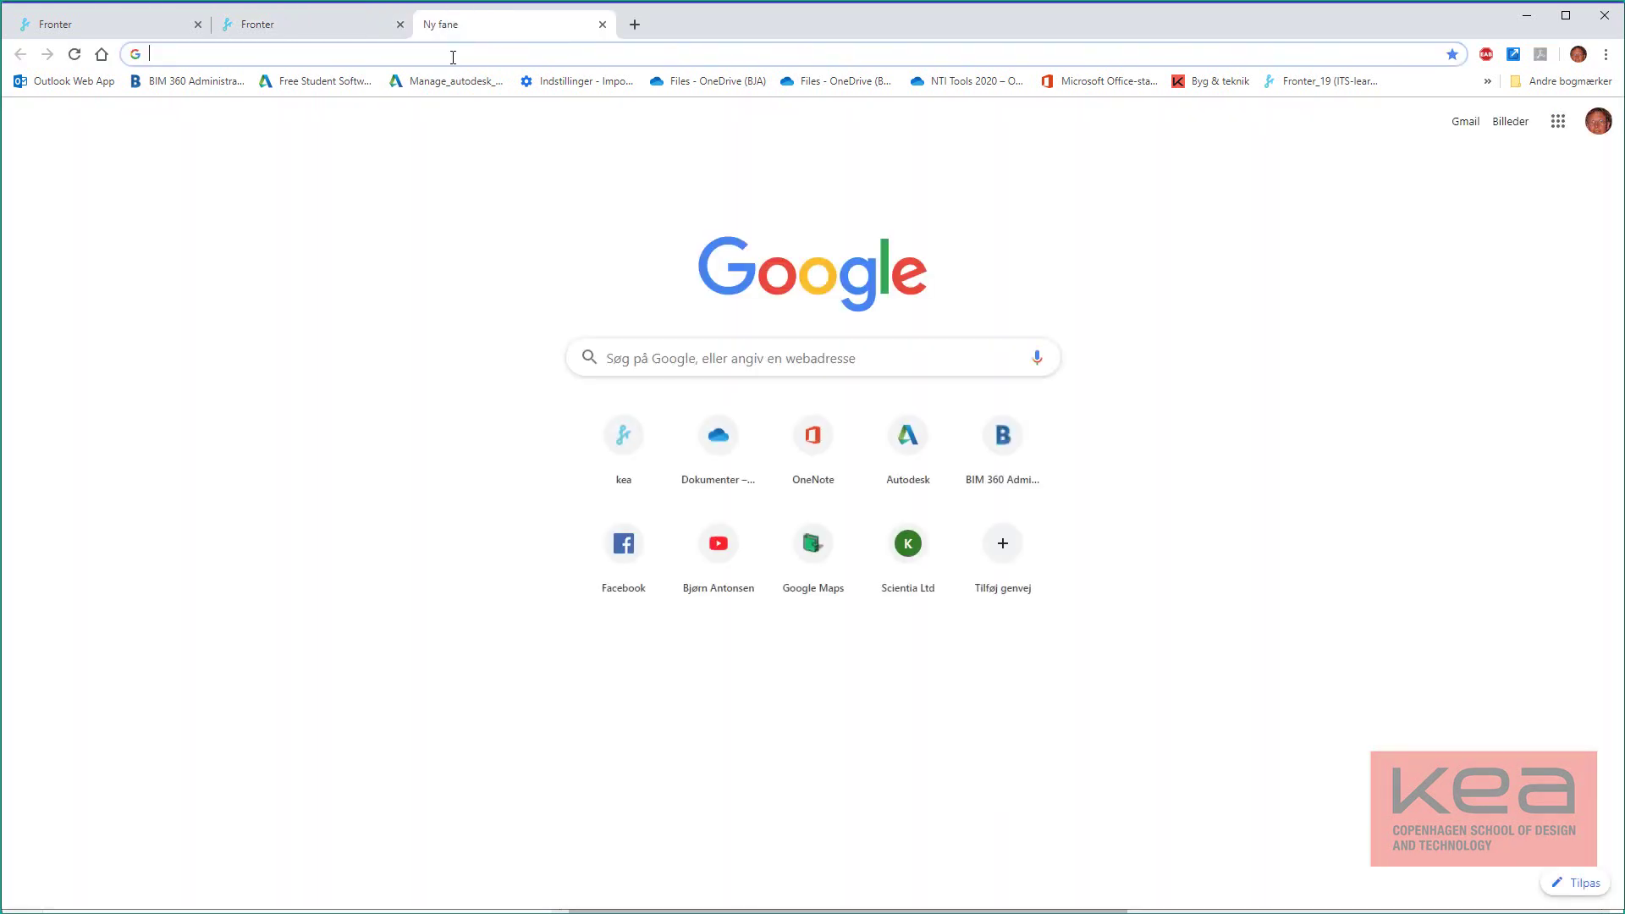
- Go to office.com and sign in with the work or school account, staying signed in
type("office.com/?auth=2")
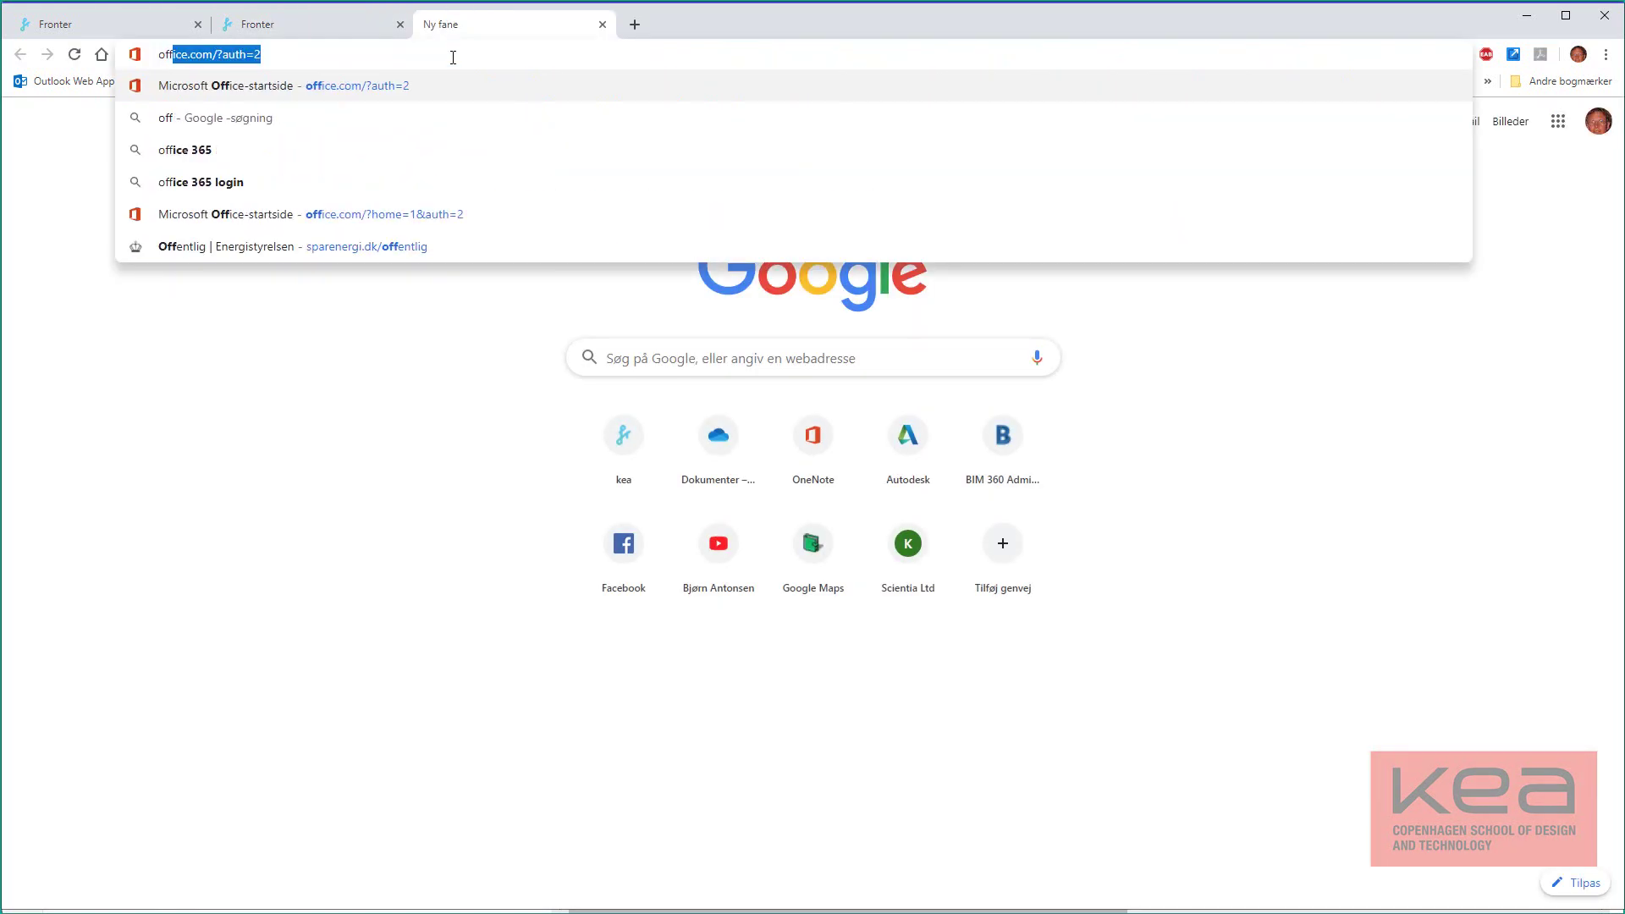
key("Return")
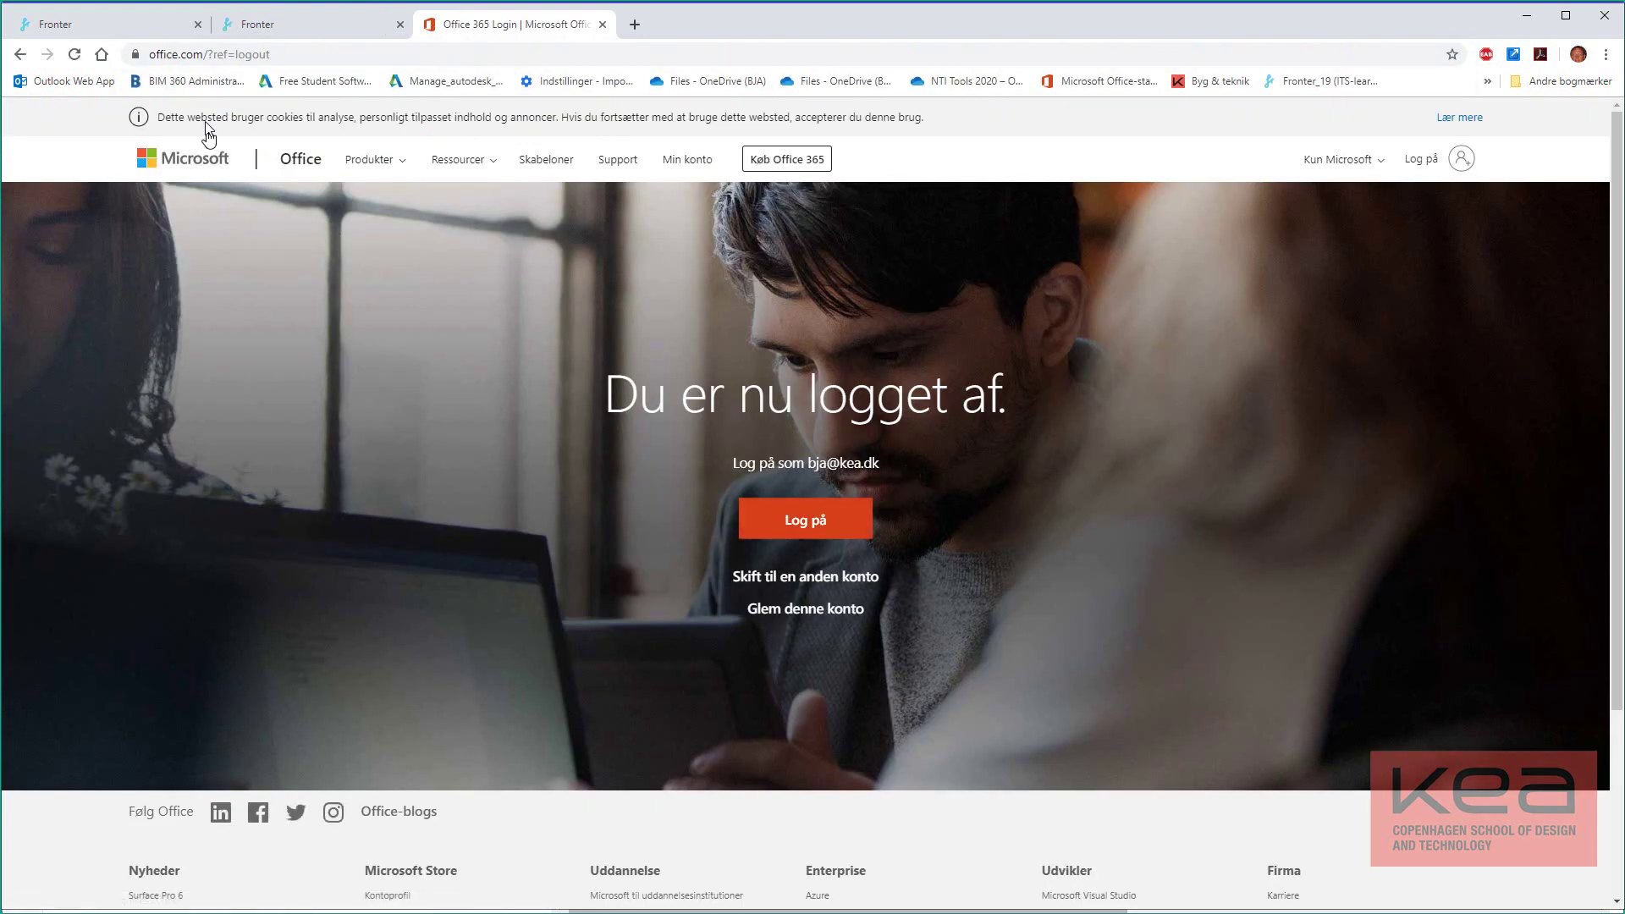
left_click(806, 523)
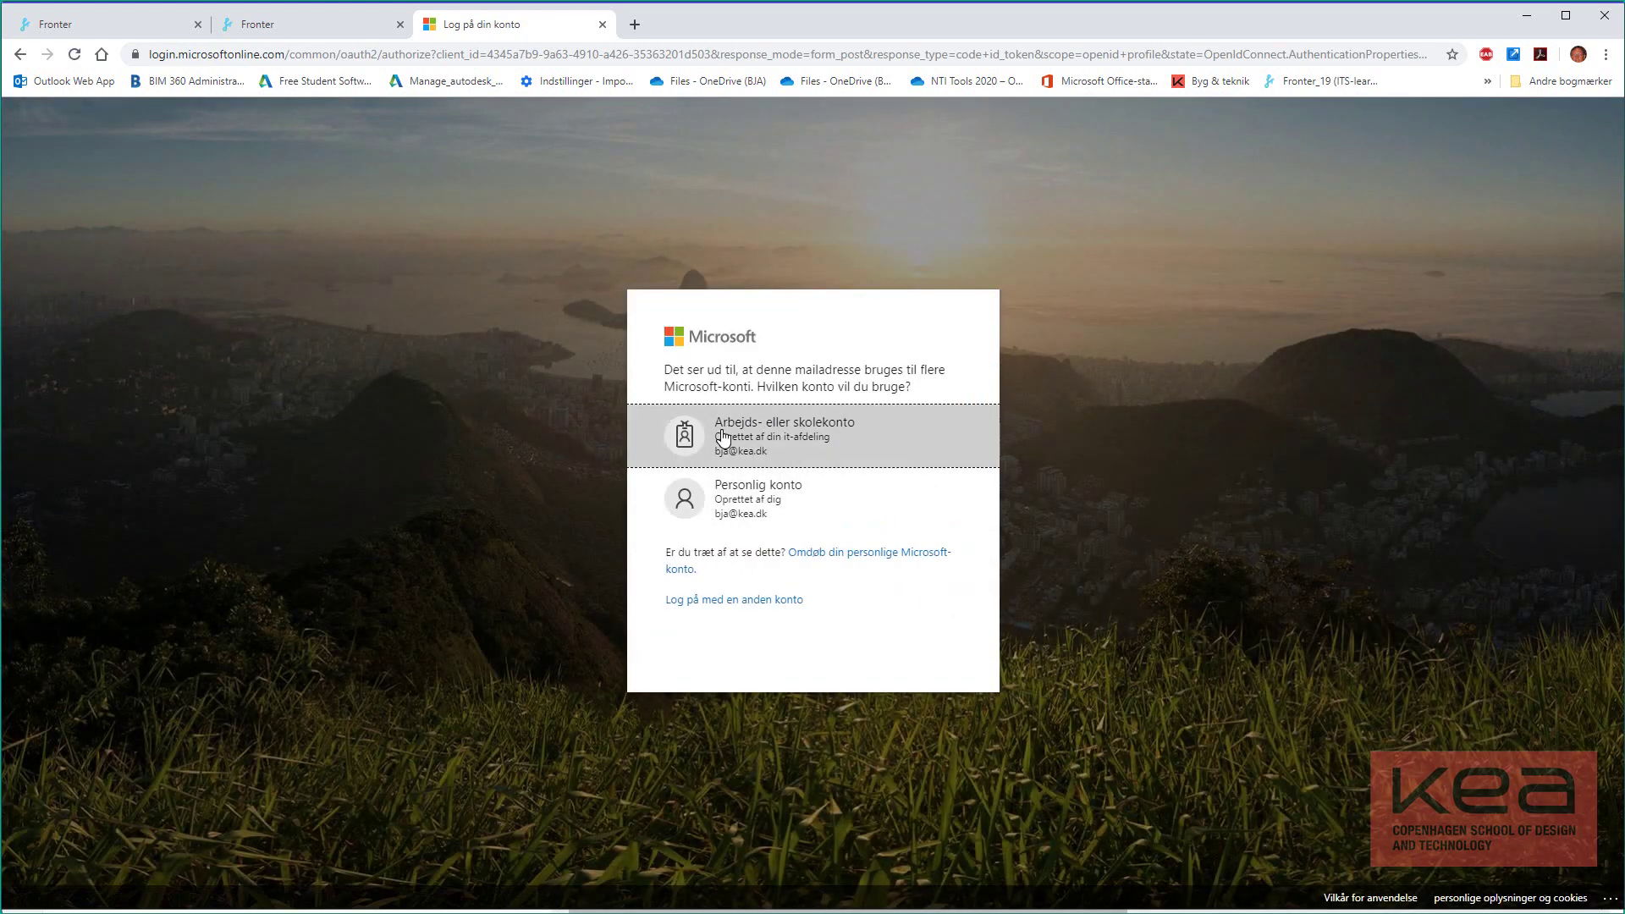
left_click(828, 432)
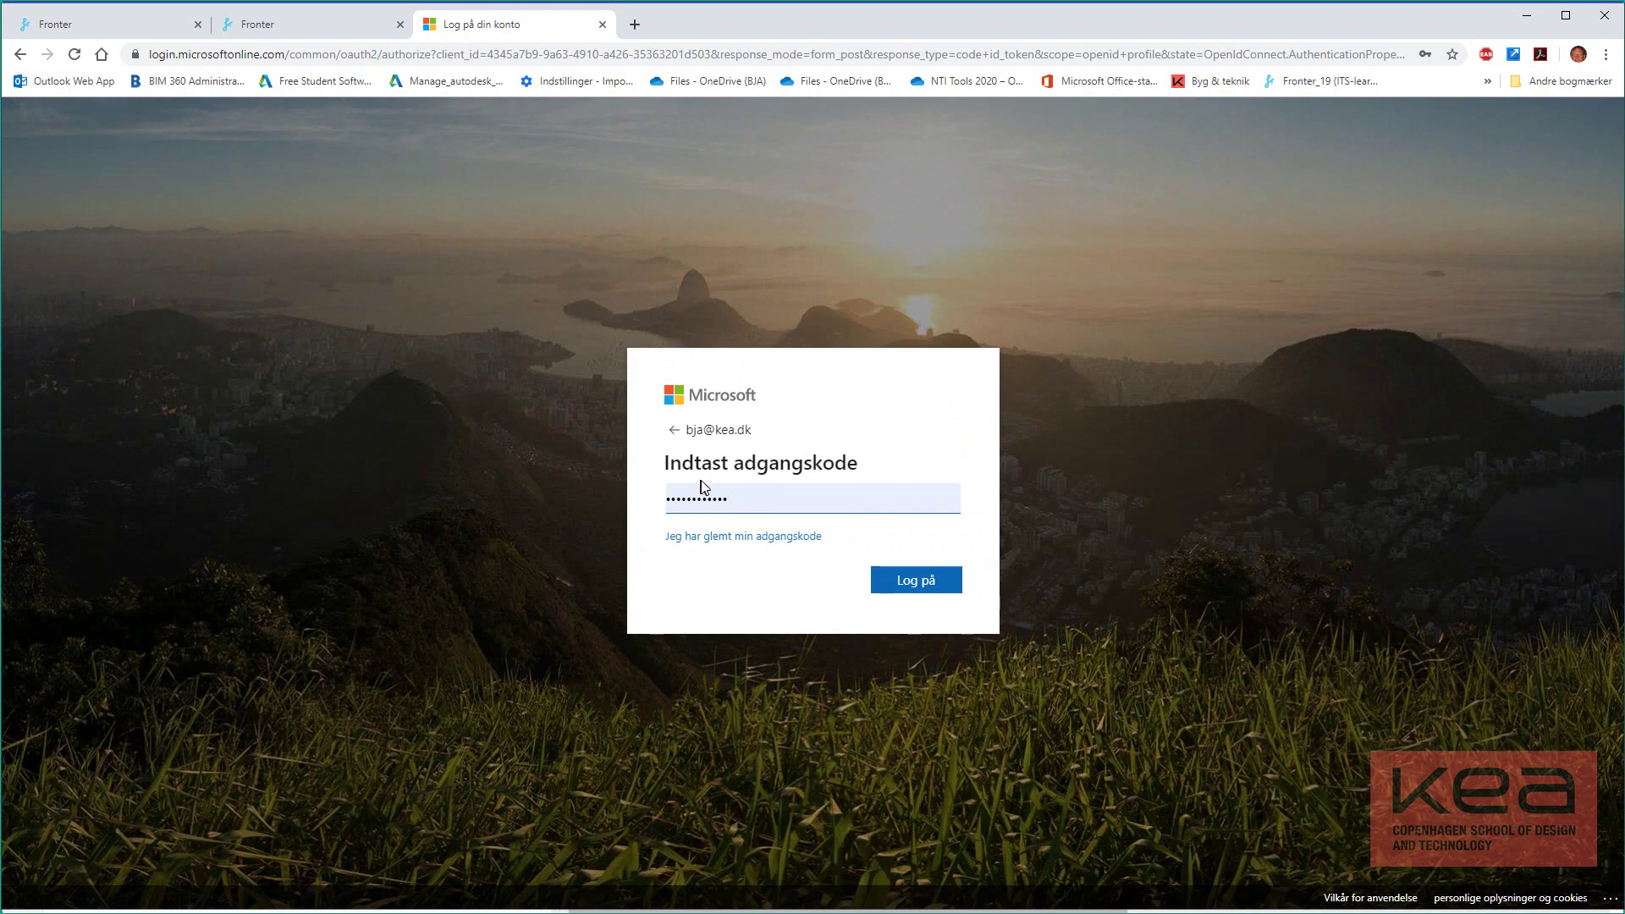
left_click(915, 582)
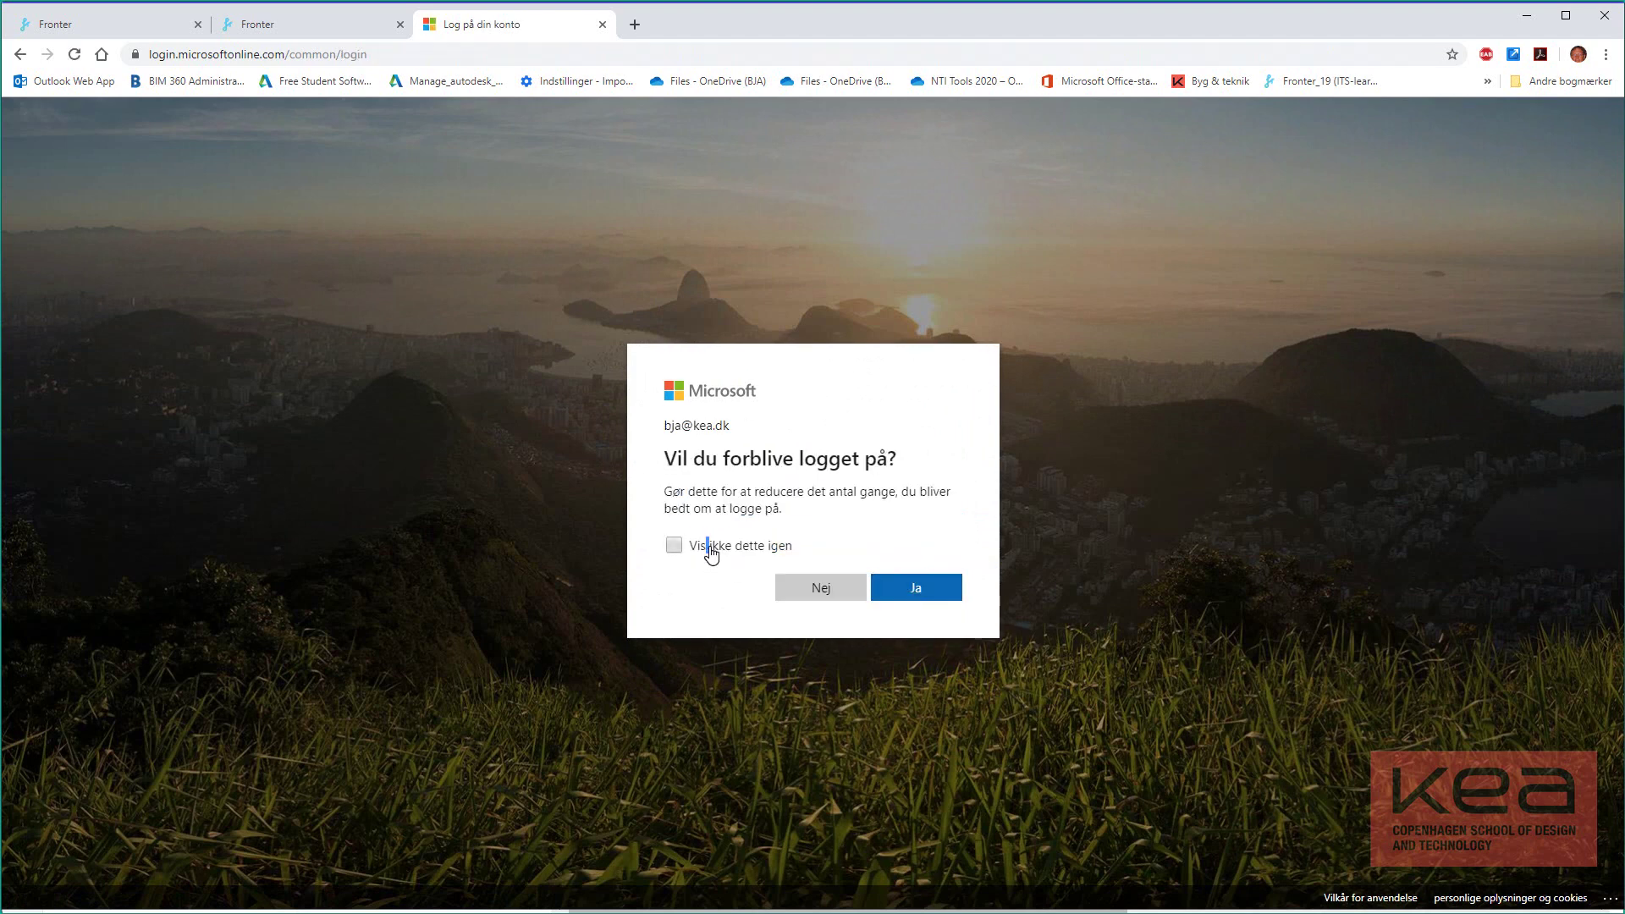
left_click(677, 548)
left_click(918, 588)
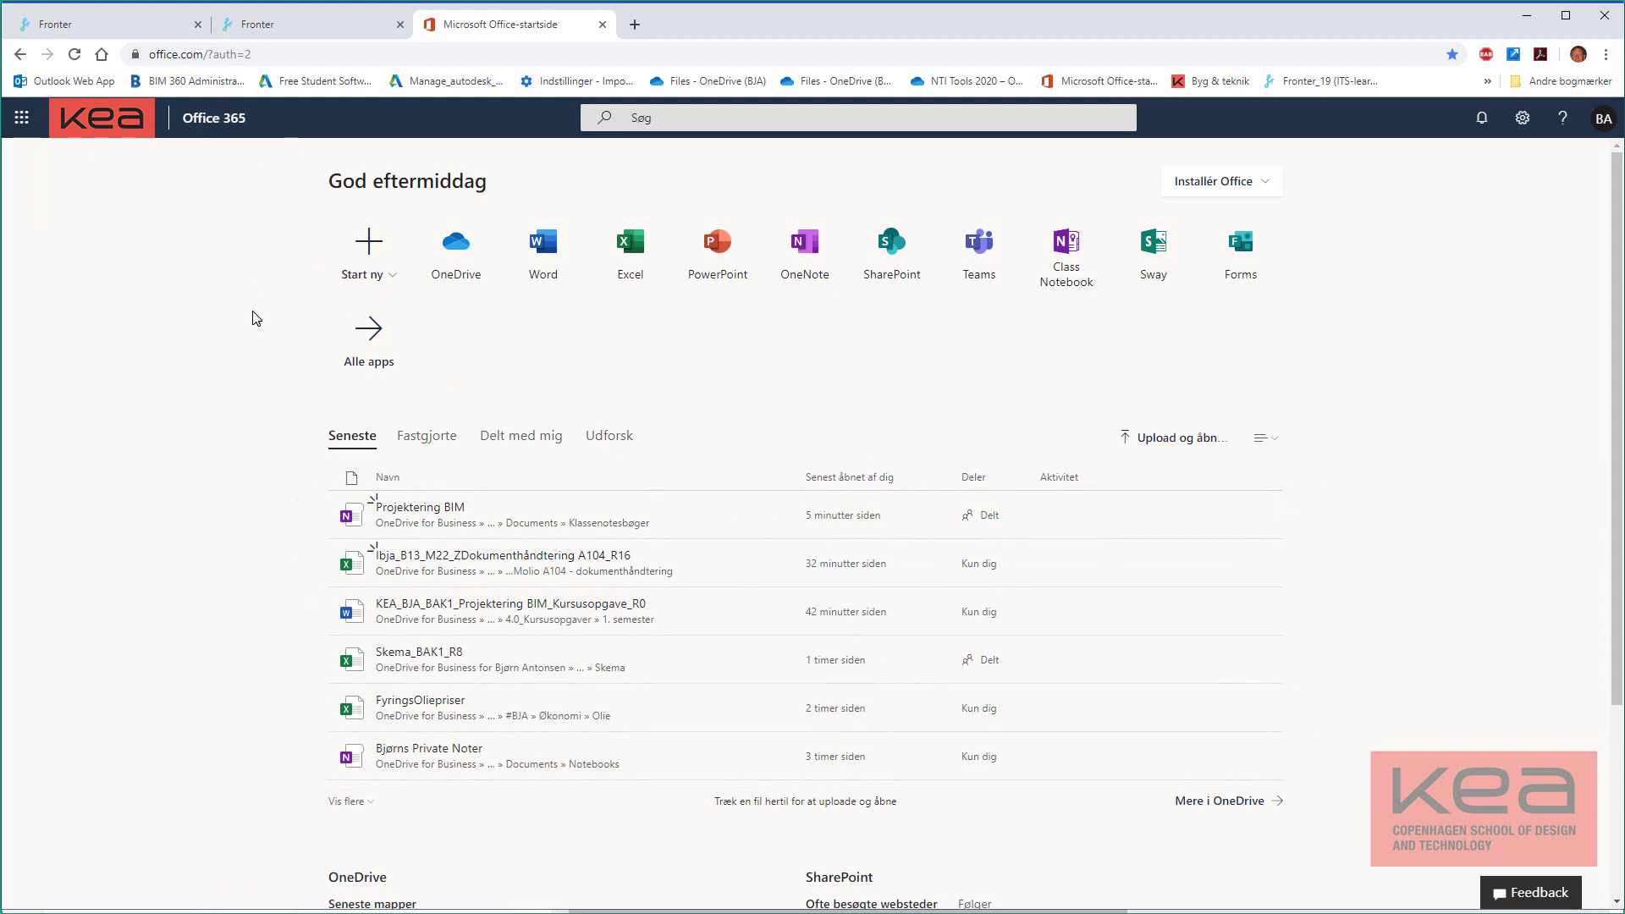
- Check the Installér Office options, then open OneDrive from the Office start page tile
left_click(1236, 188)
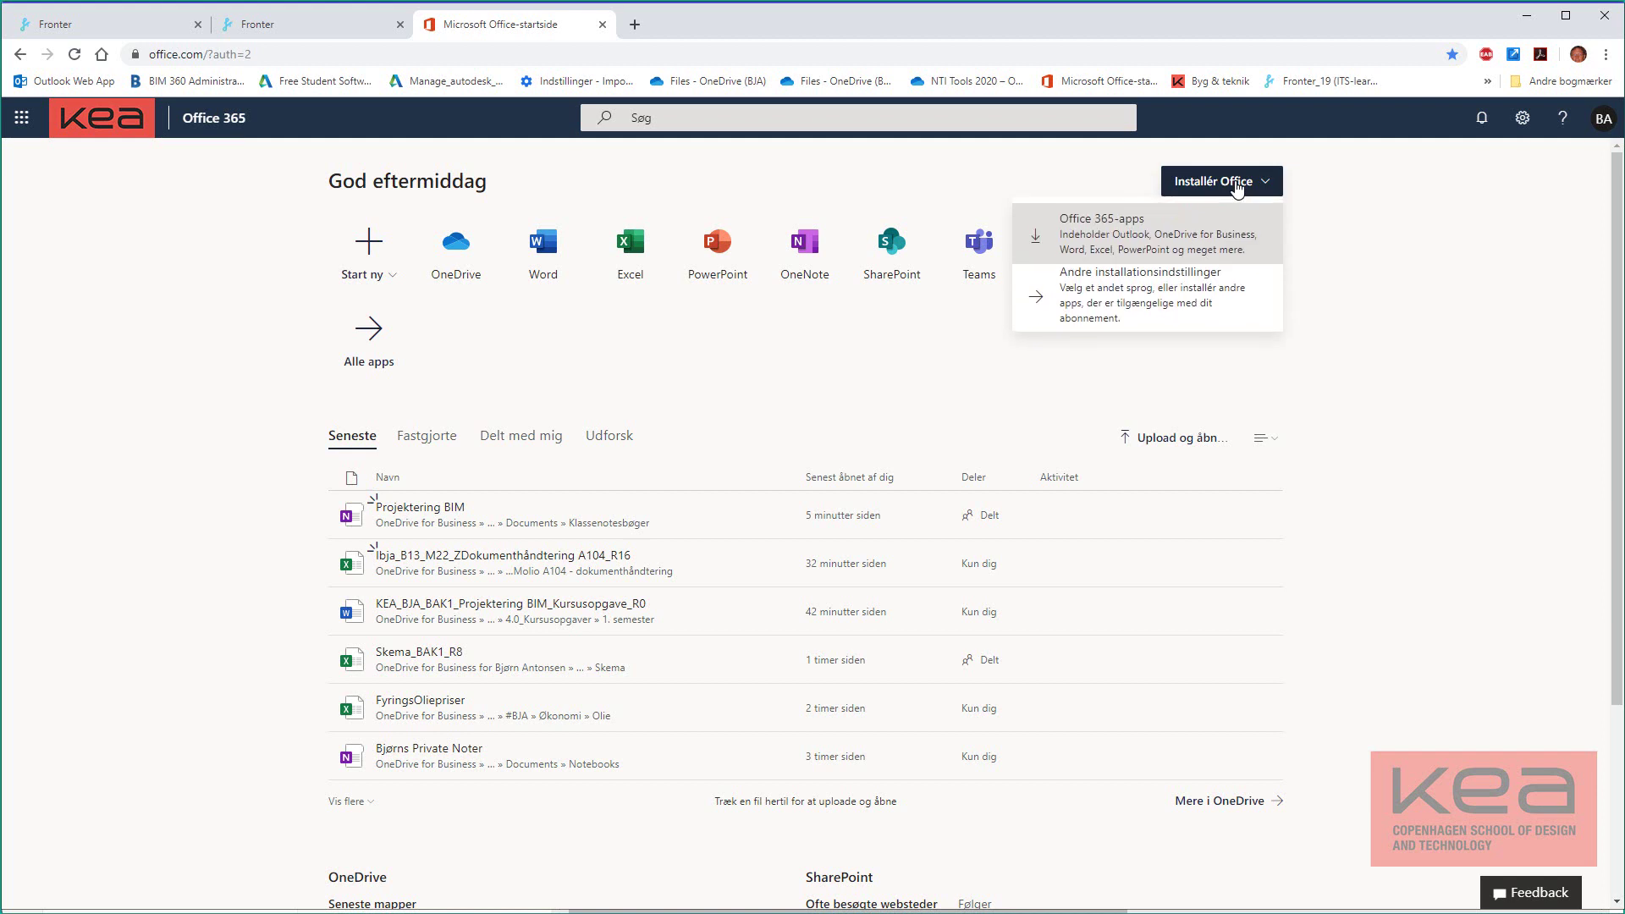
left_click(1418, 317)
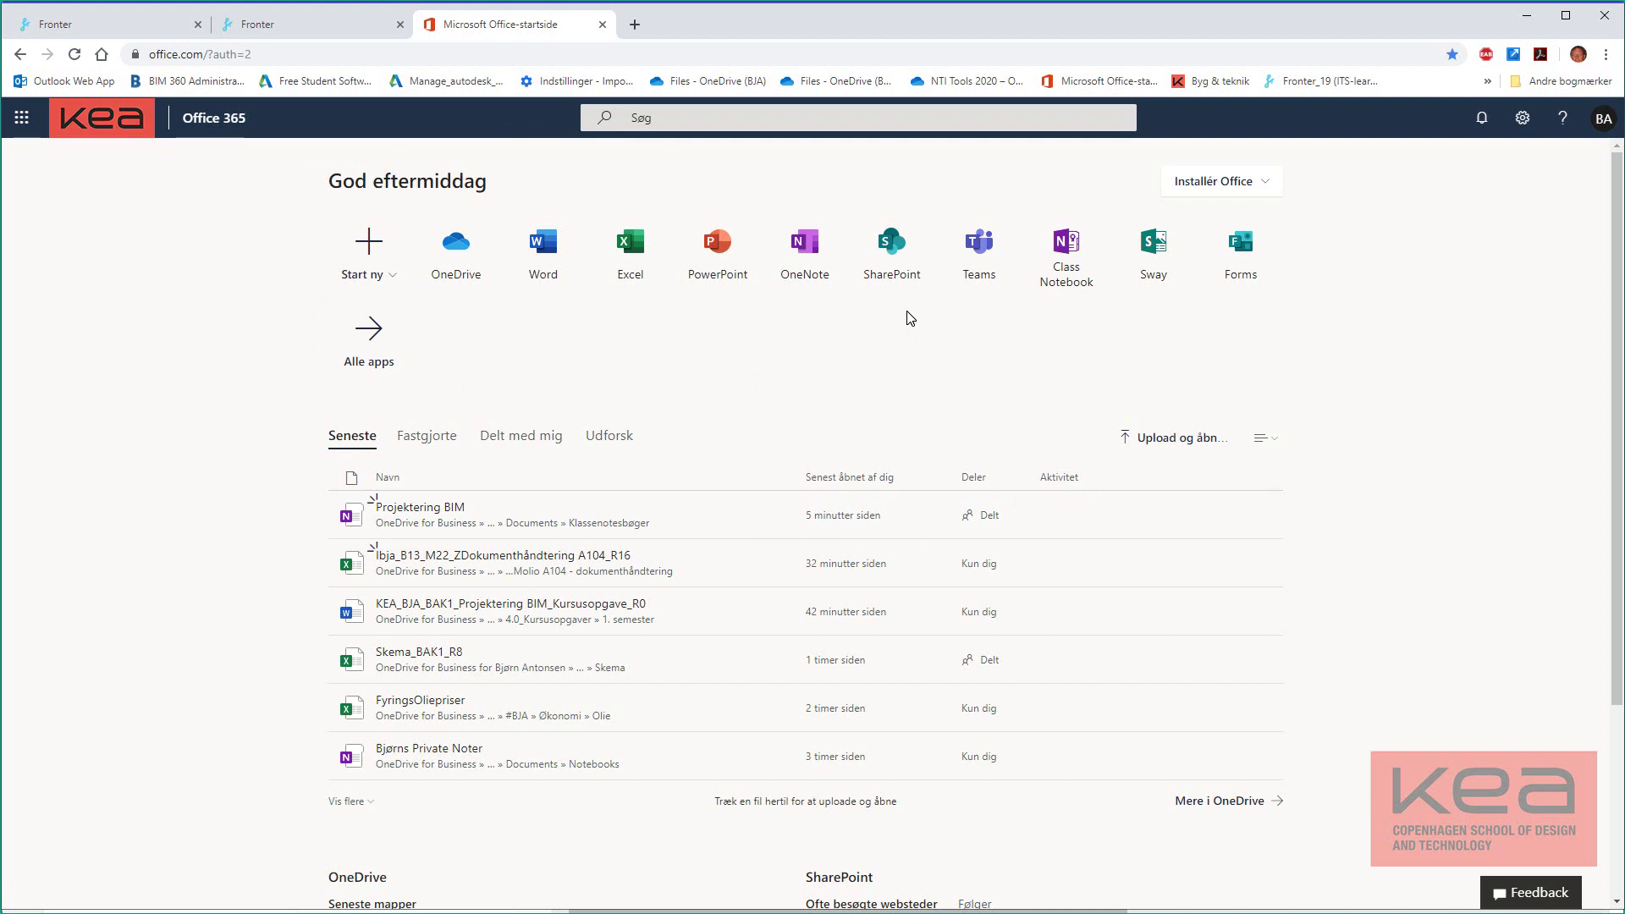
left_click(457, 257)
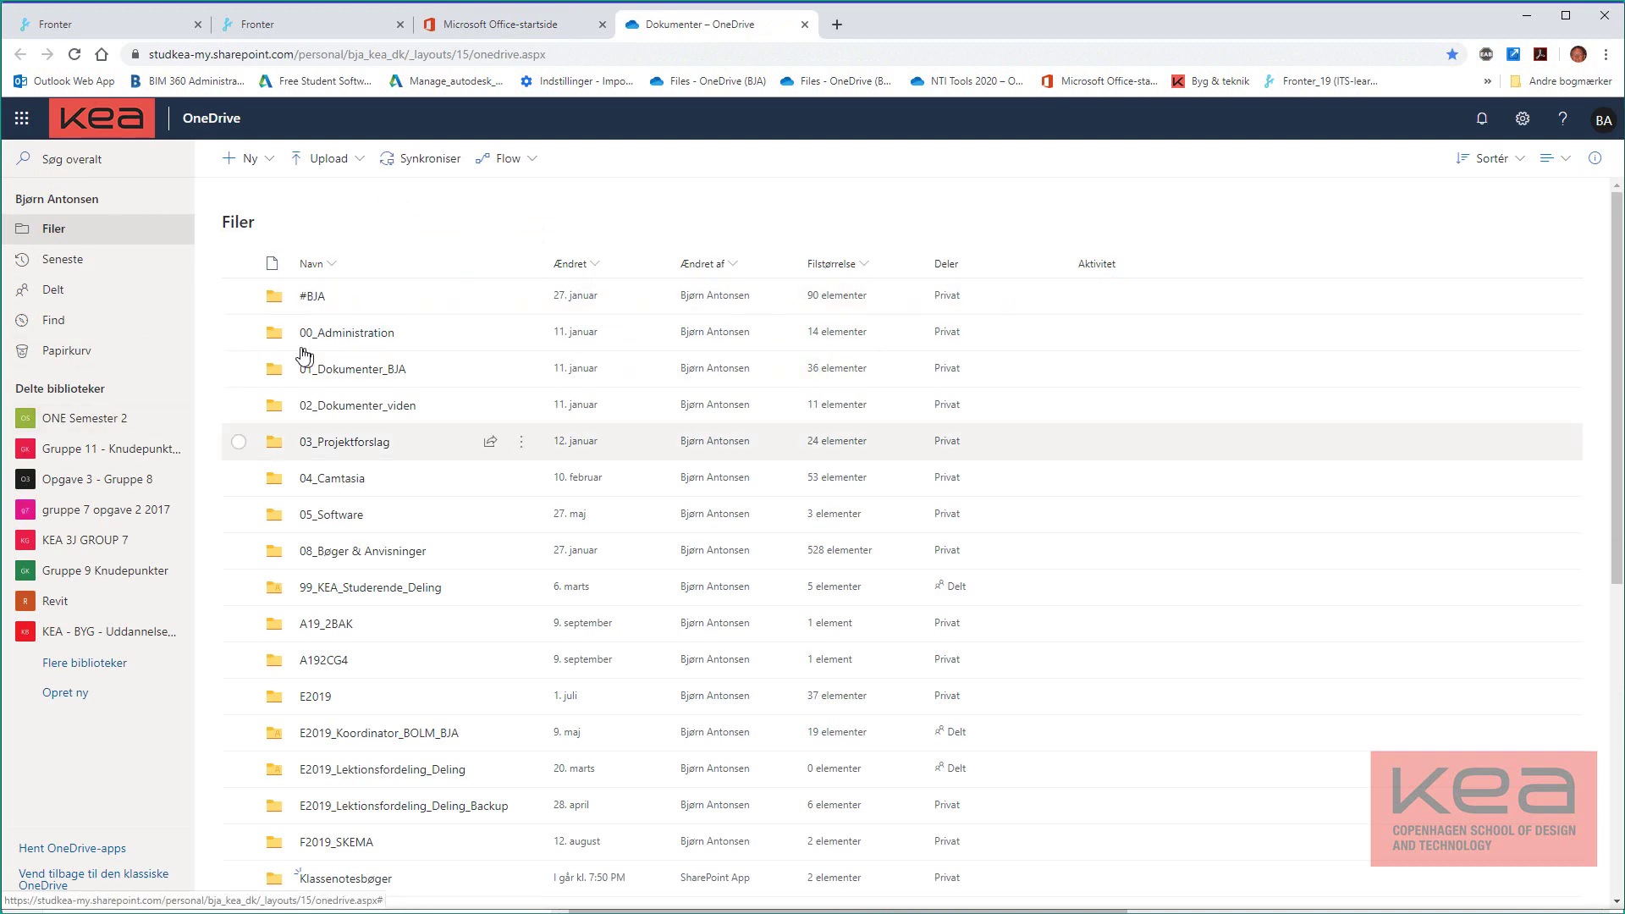
- Sync the Filer library to this PC with Synkroniser nu, then show the Delt list
left_click(430, 161)
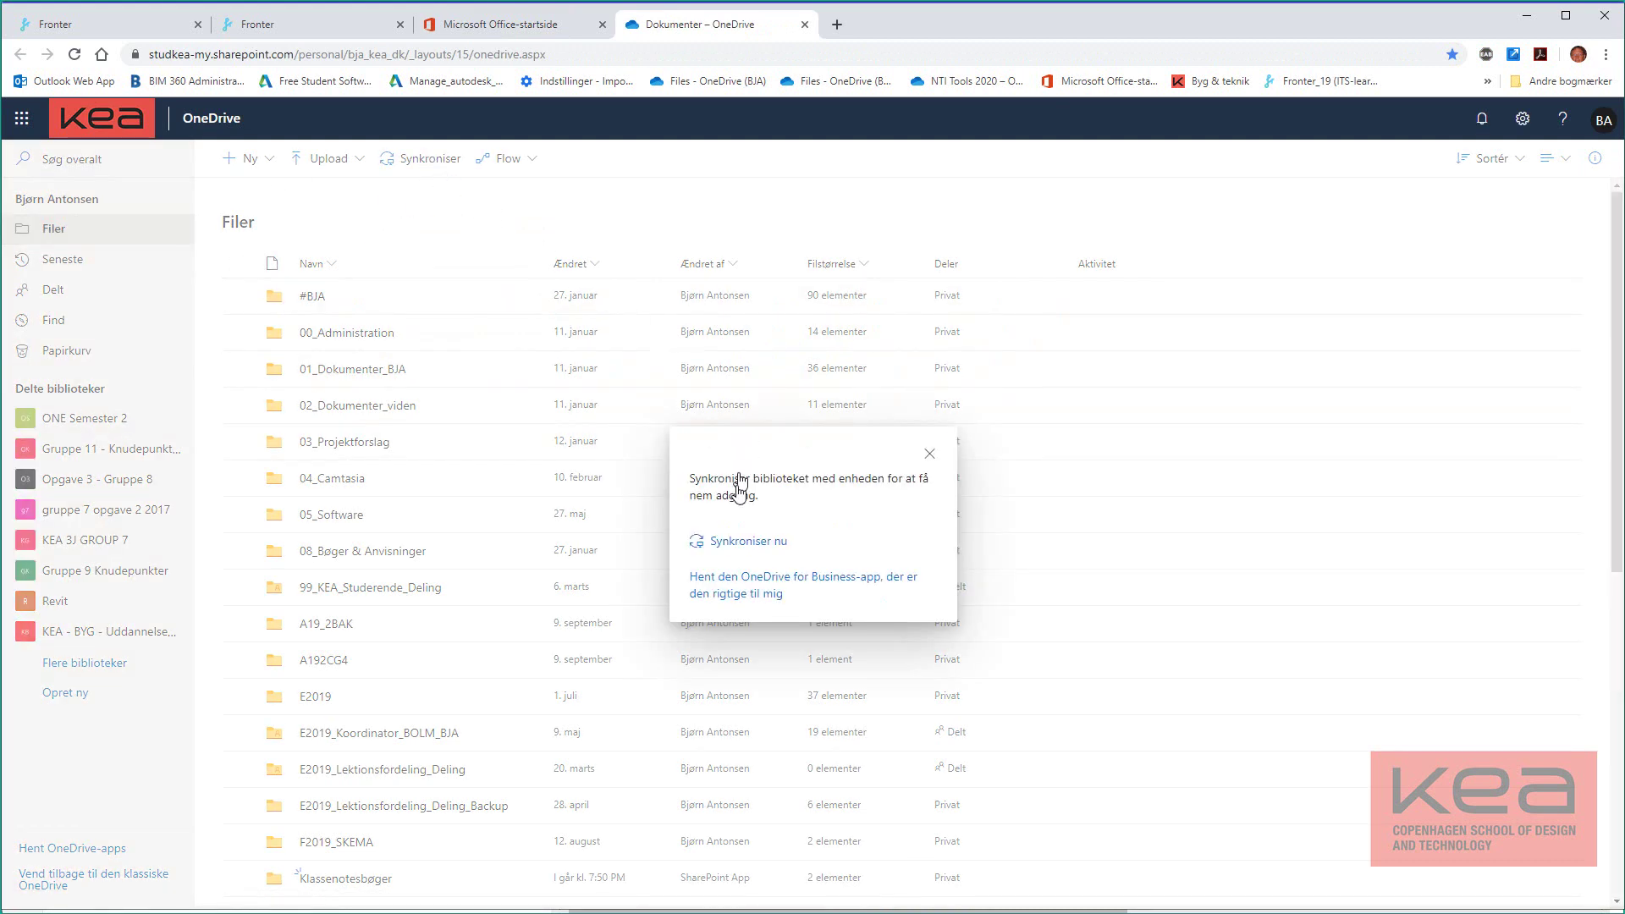
left_click(747, 546)
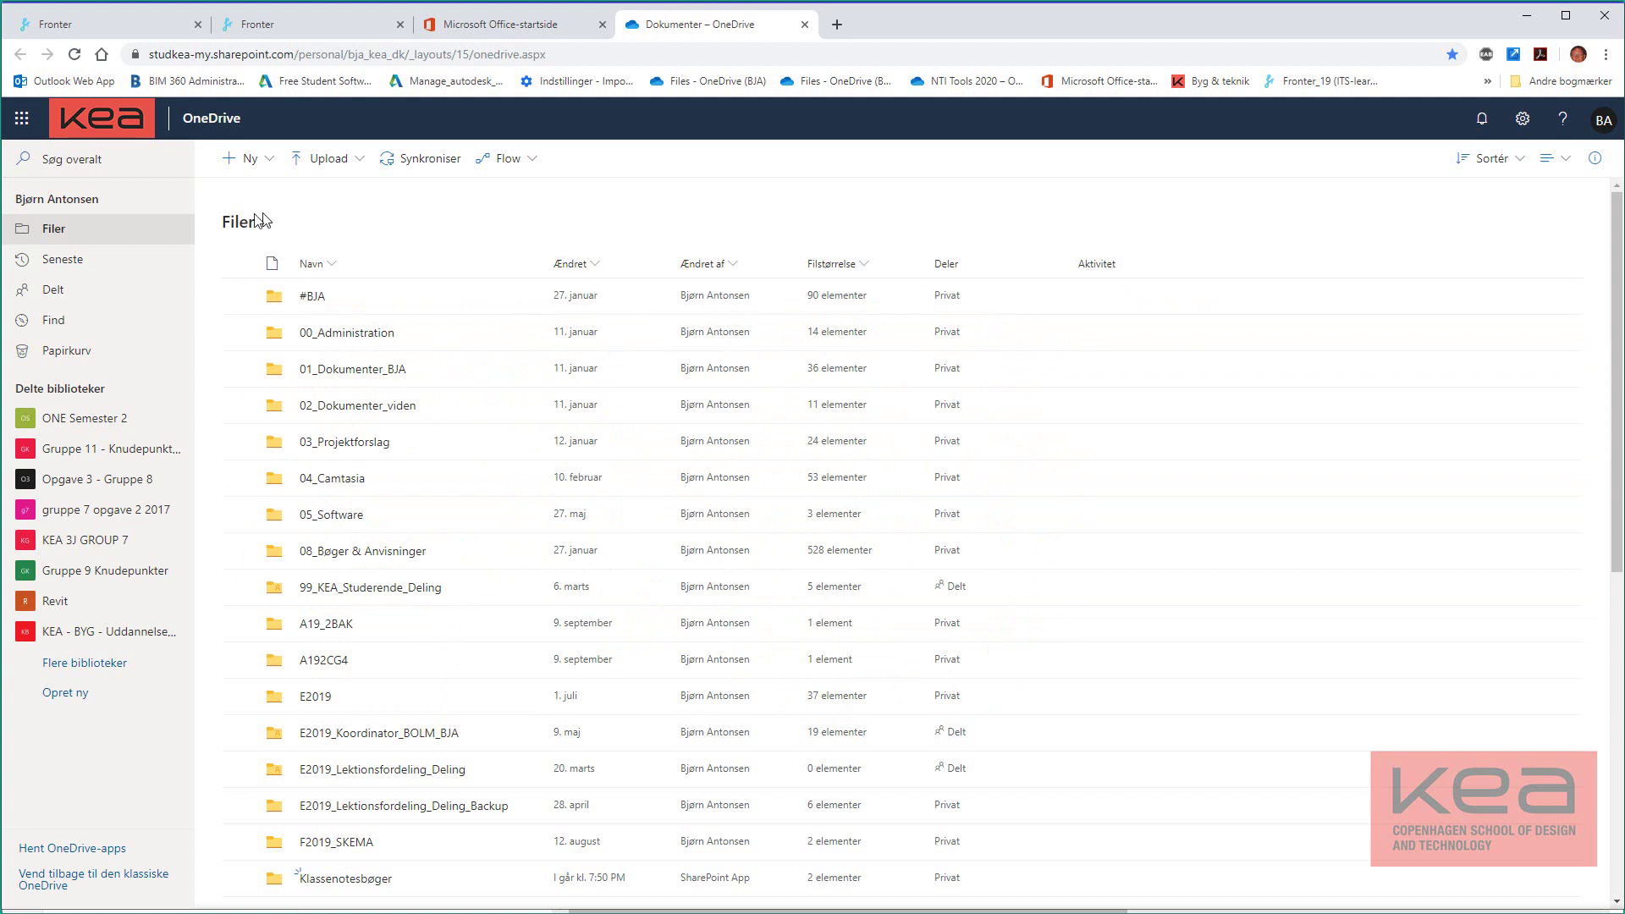
left_click(55, 291)
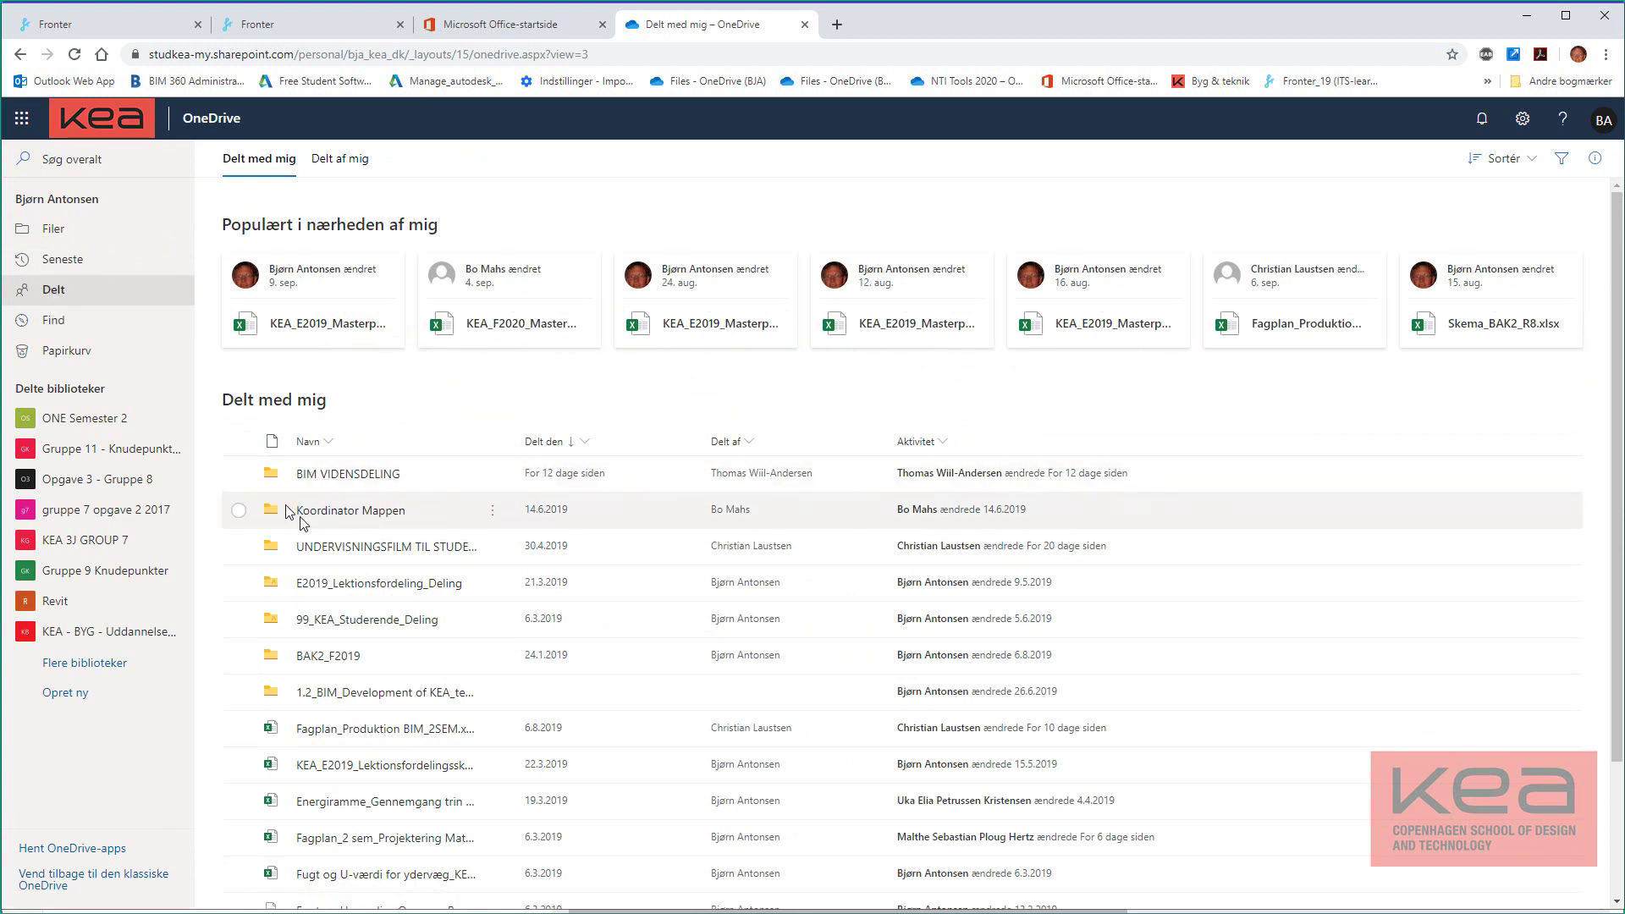
- Open the shared Koordinator Mappen folder and sync it to this PC now
left_click(343, 513)
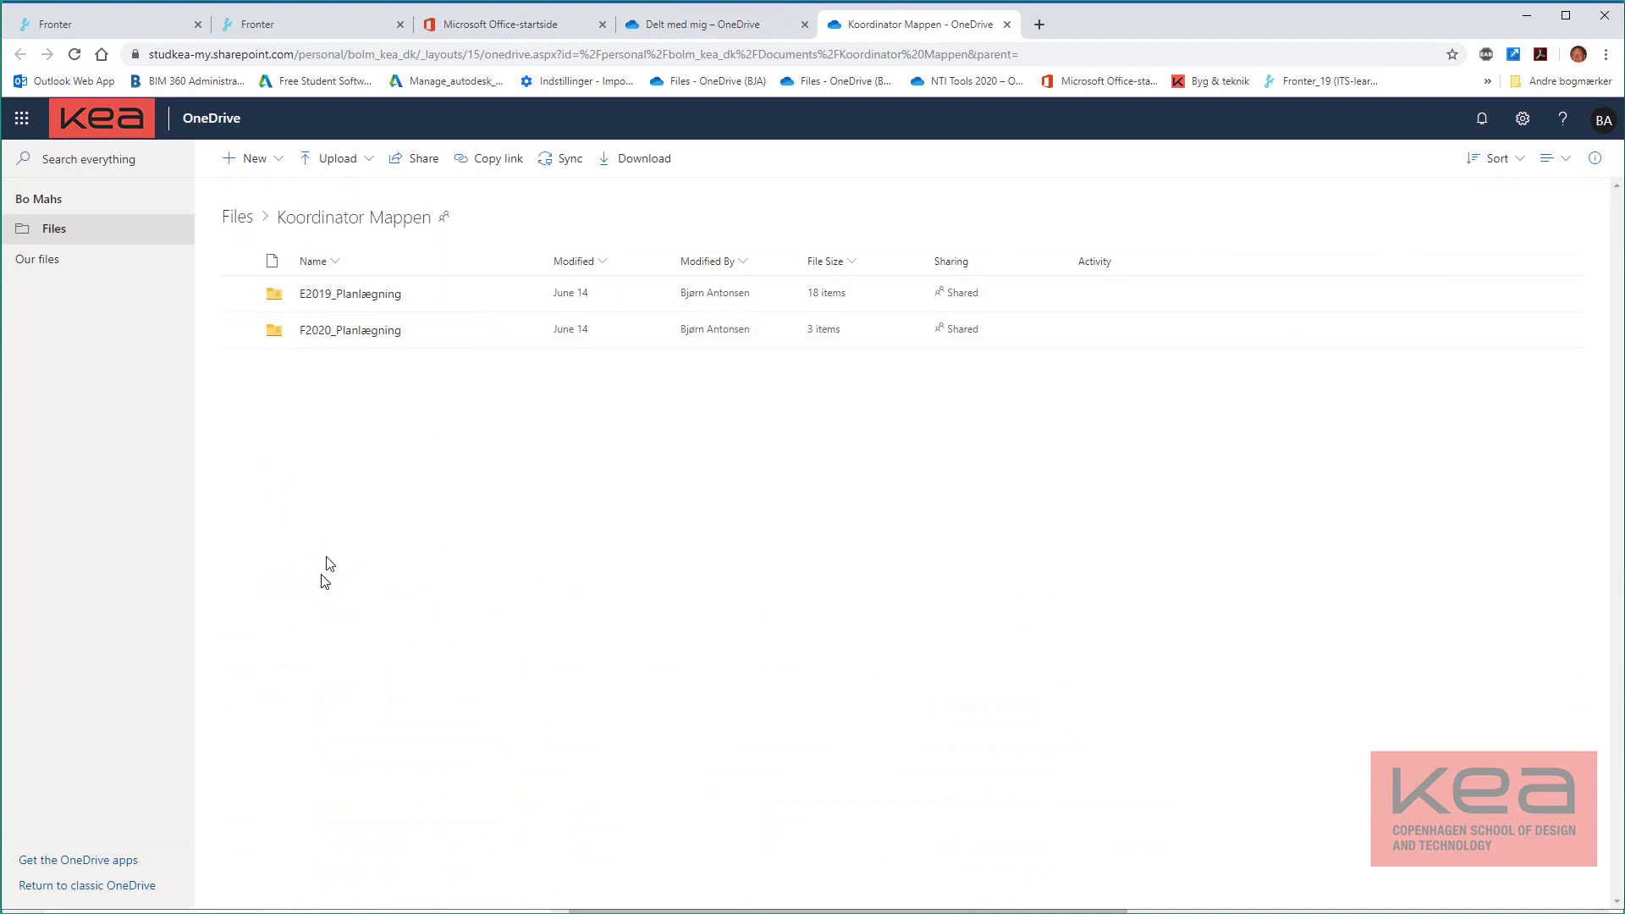
left_click(568, 160)
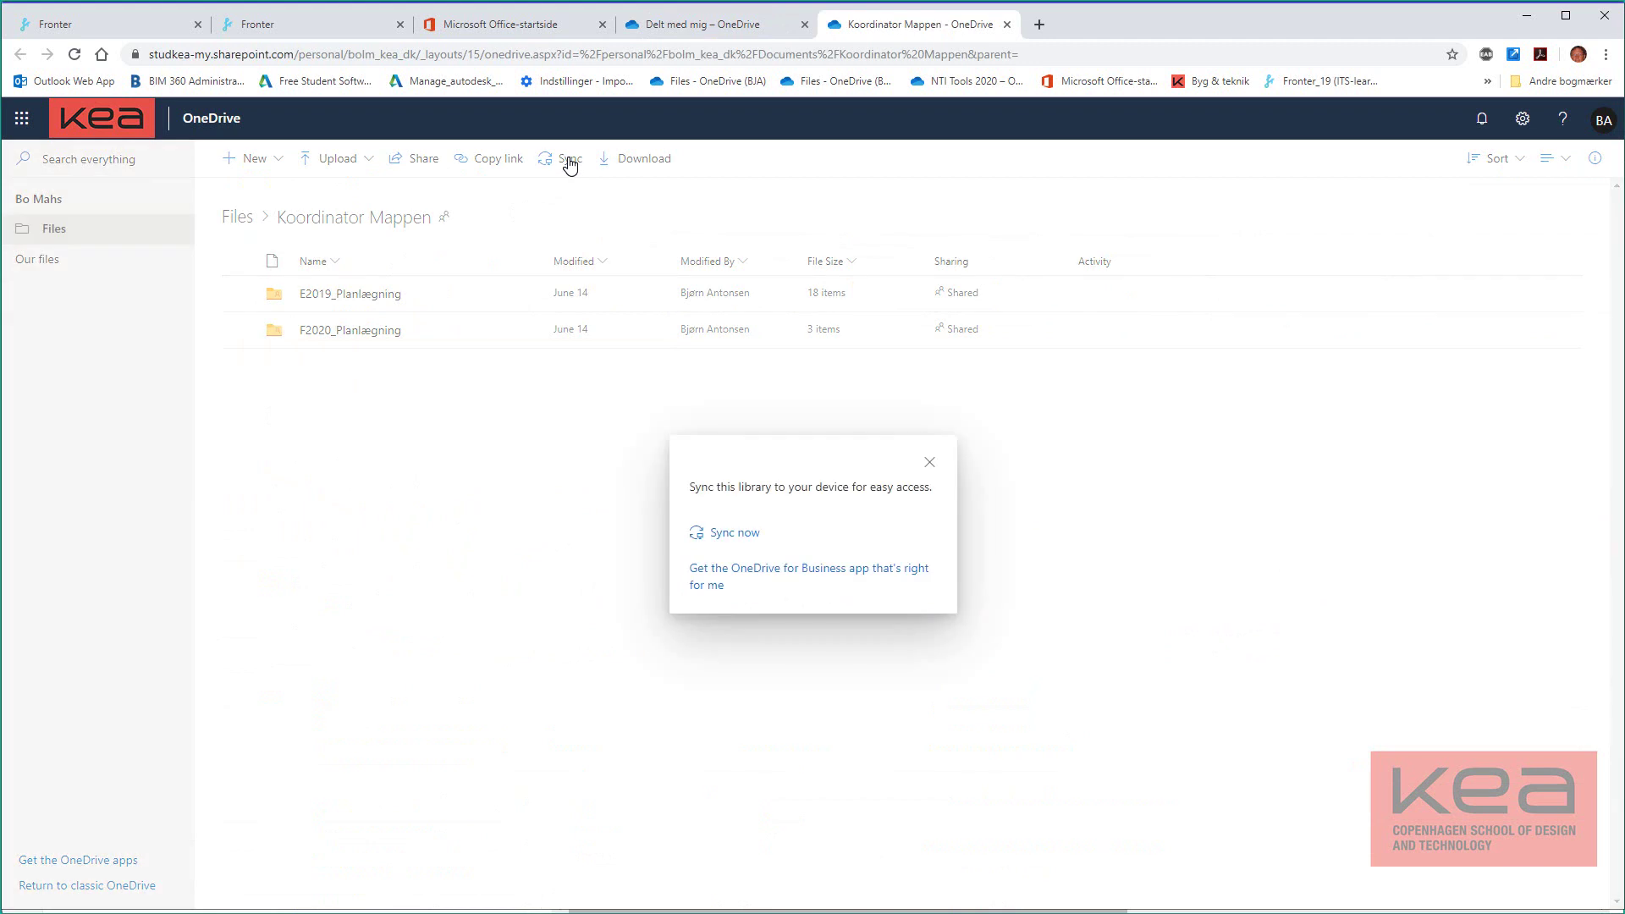
left_click(728, 535)
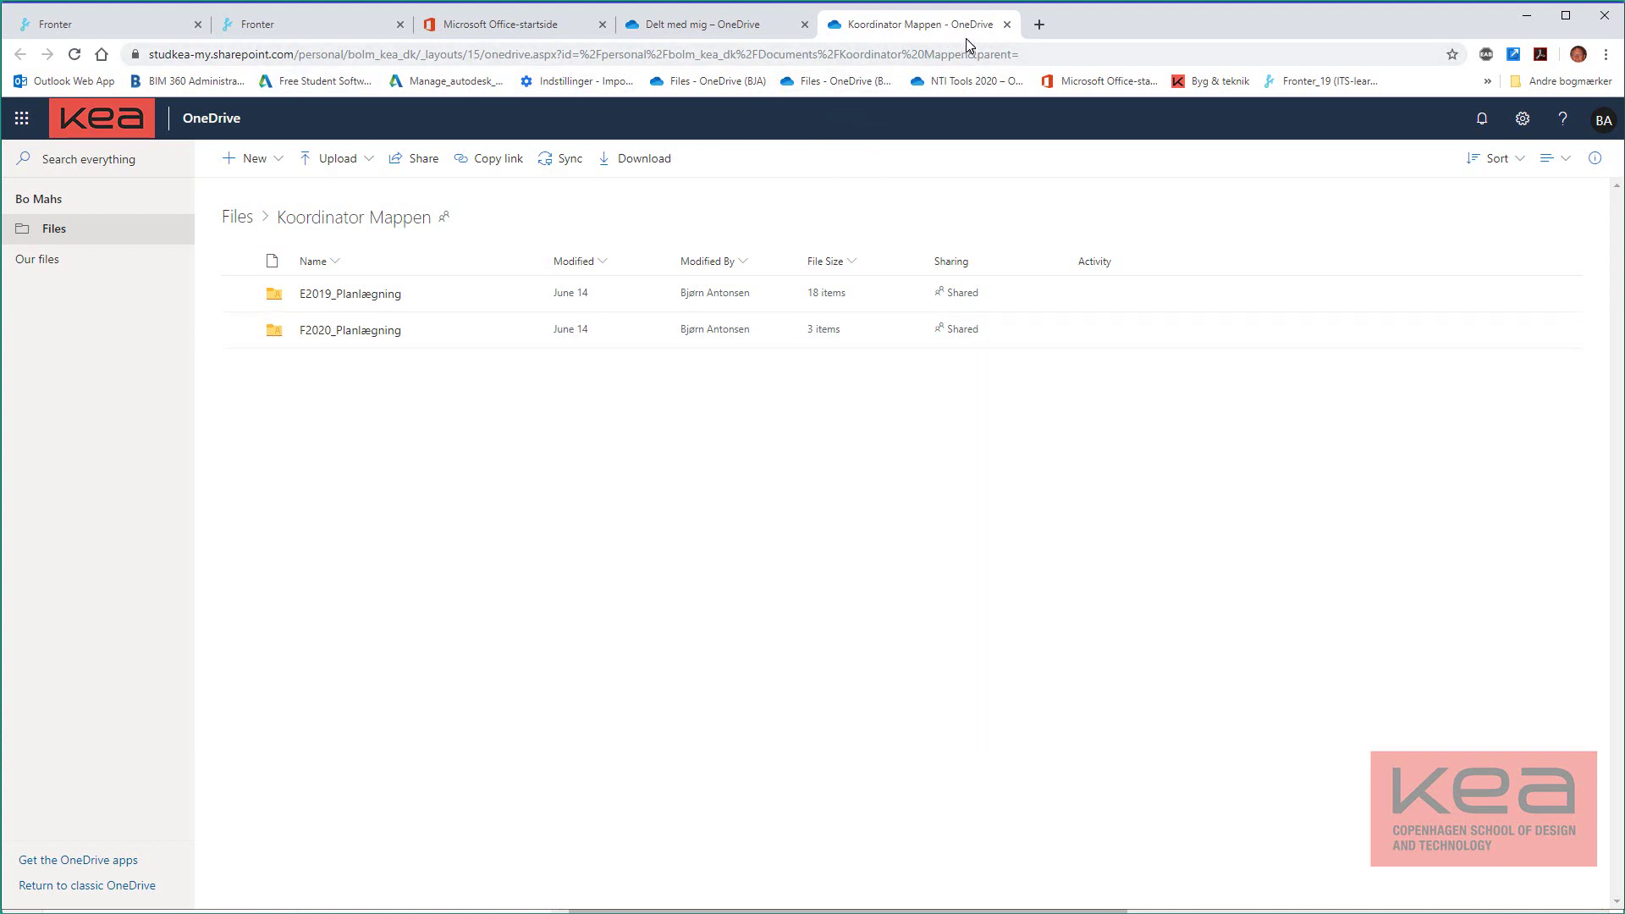
- Bookmark the Koordinator Mappen page and return to the Delt med mig tab
left_click(1454, 54)
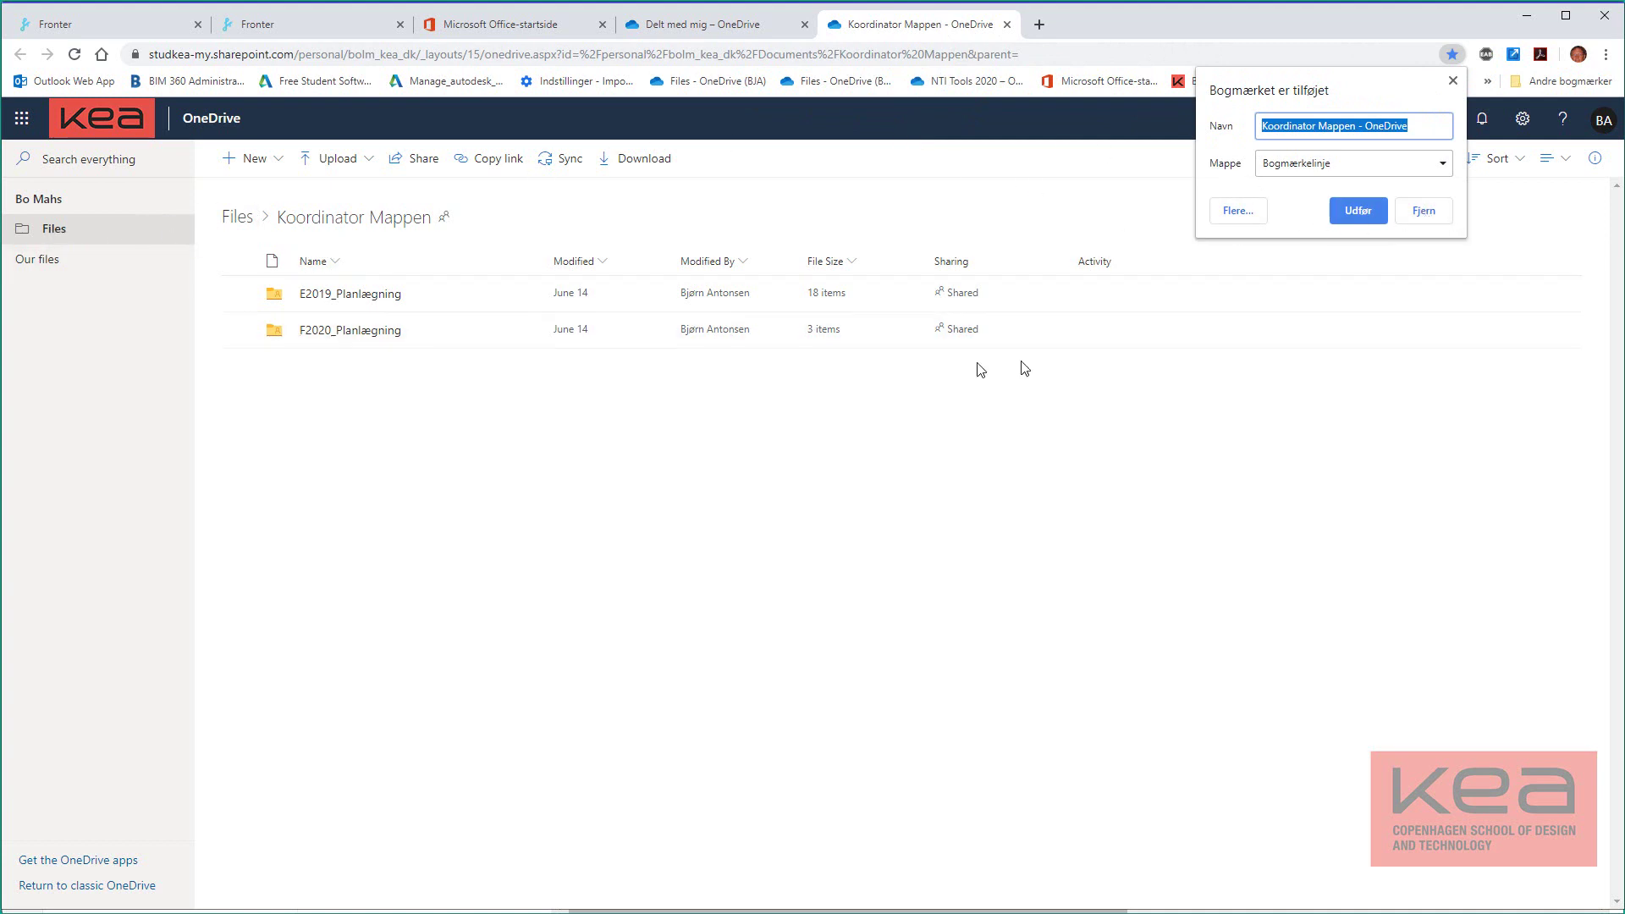
left_click(1453, 81)
left_click(650, 34)
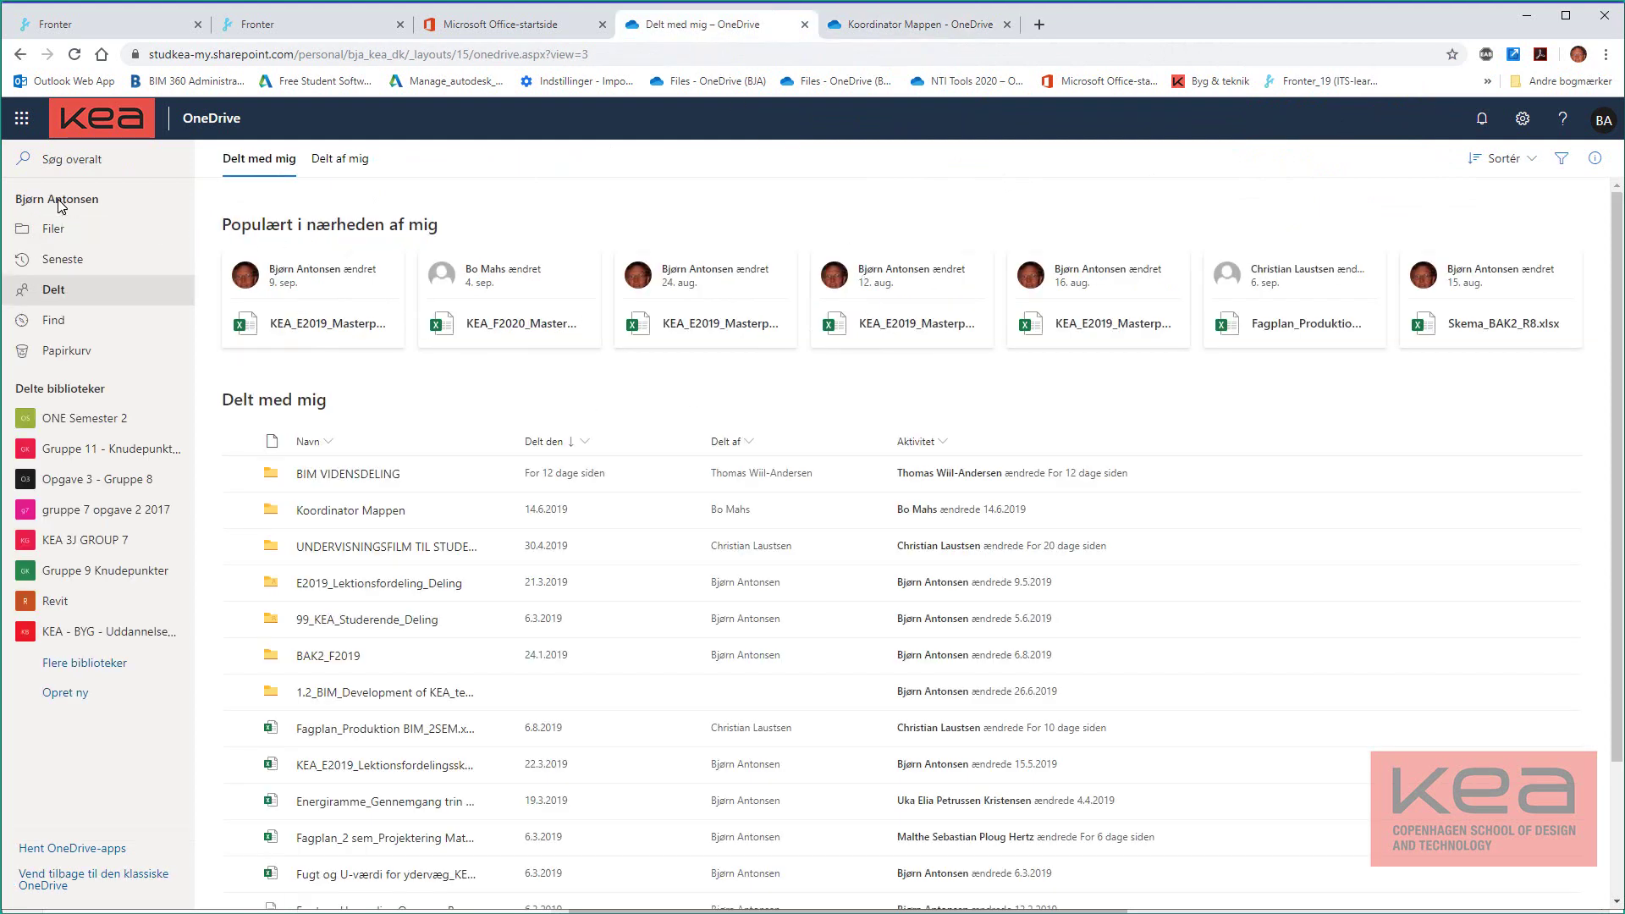
- Return to the Filer list in OneDrive, then switch over to File Explorer
left_click(52, 238)
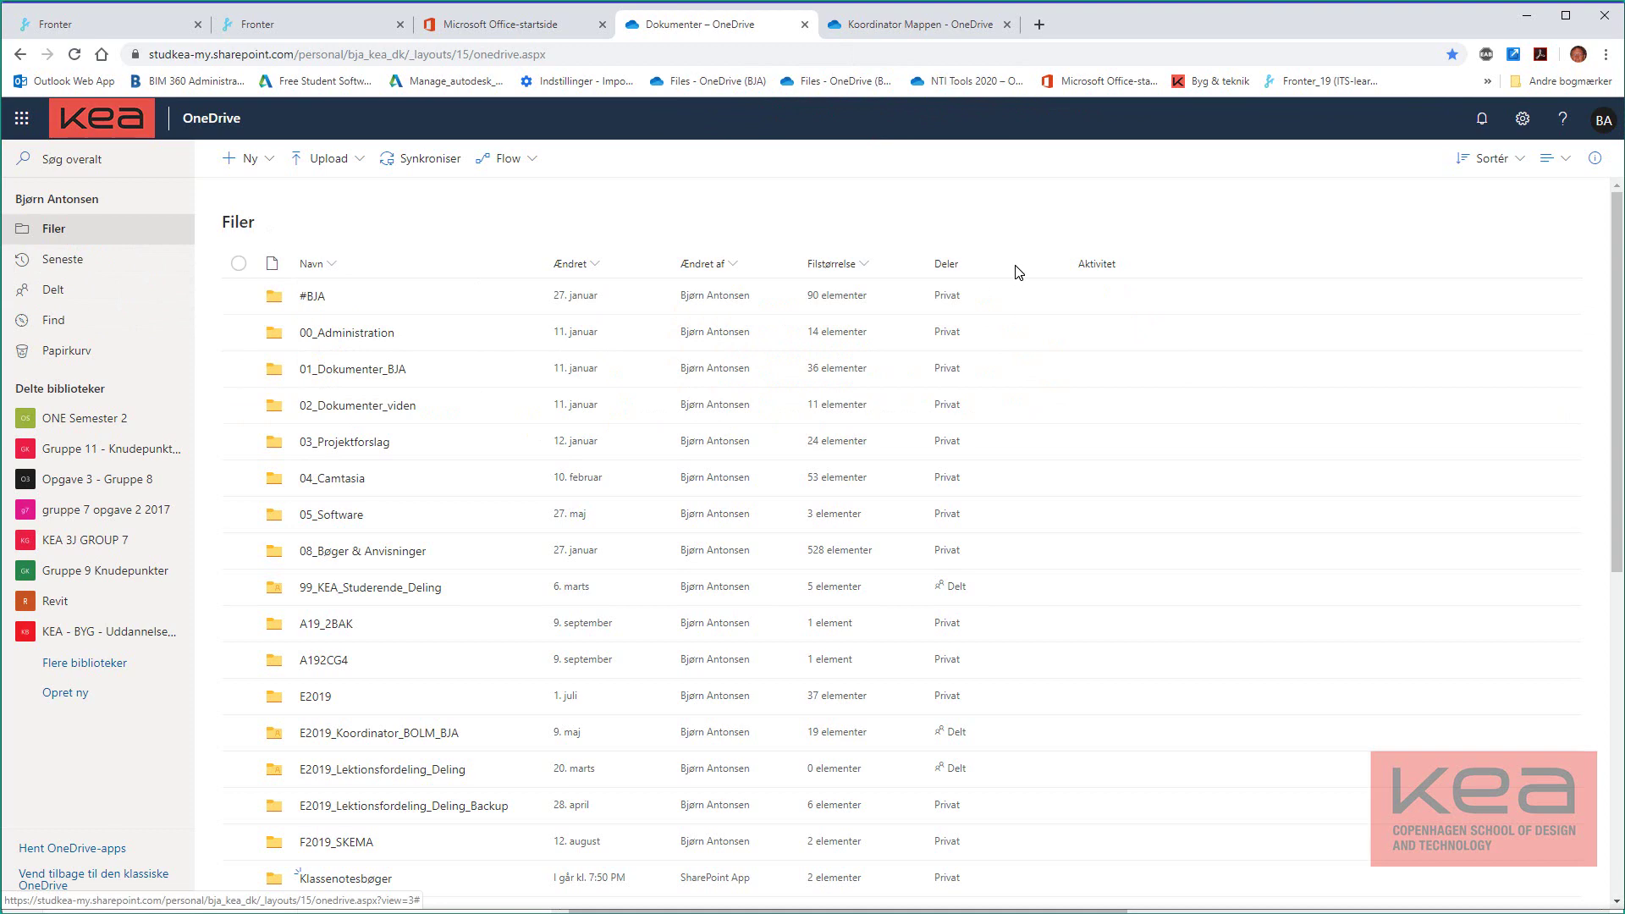
key("alt+Tab")
key("Tab")
key("Tab")
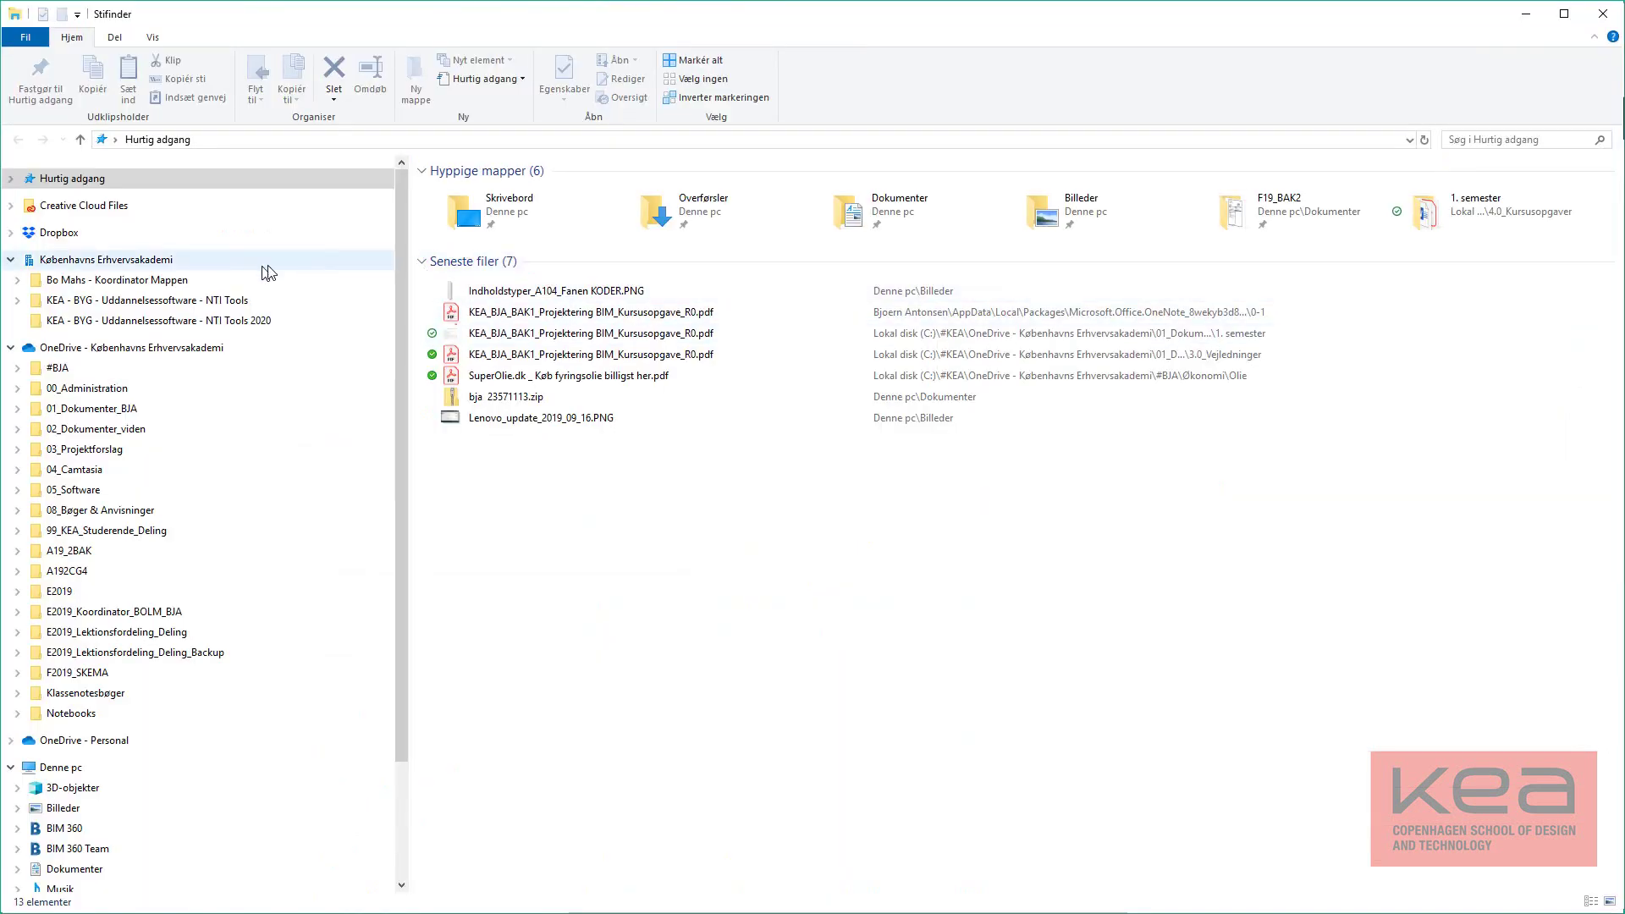
- Expand OneDrive - Københavns Erhvervsakademi > 01_Dokumenter_BJA and open 1.3_Projektering BIM_Stud_Shared
left_click(11, 260)
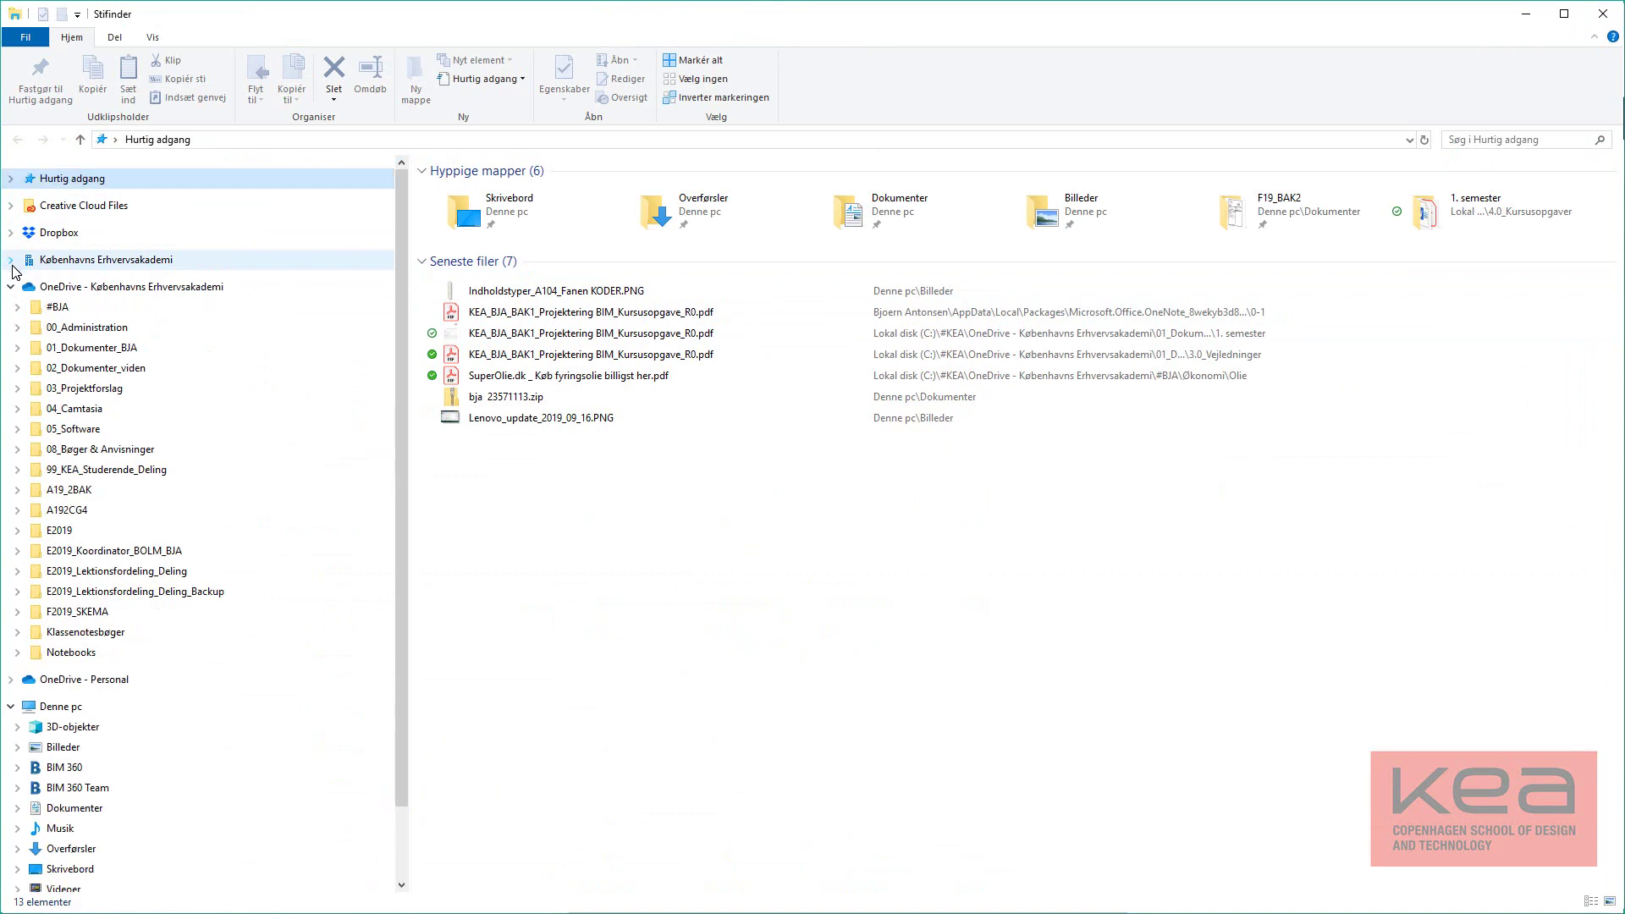
left_click(10, 286)
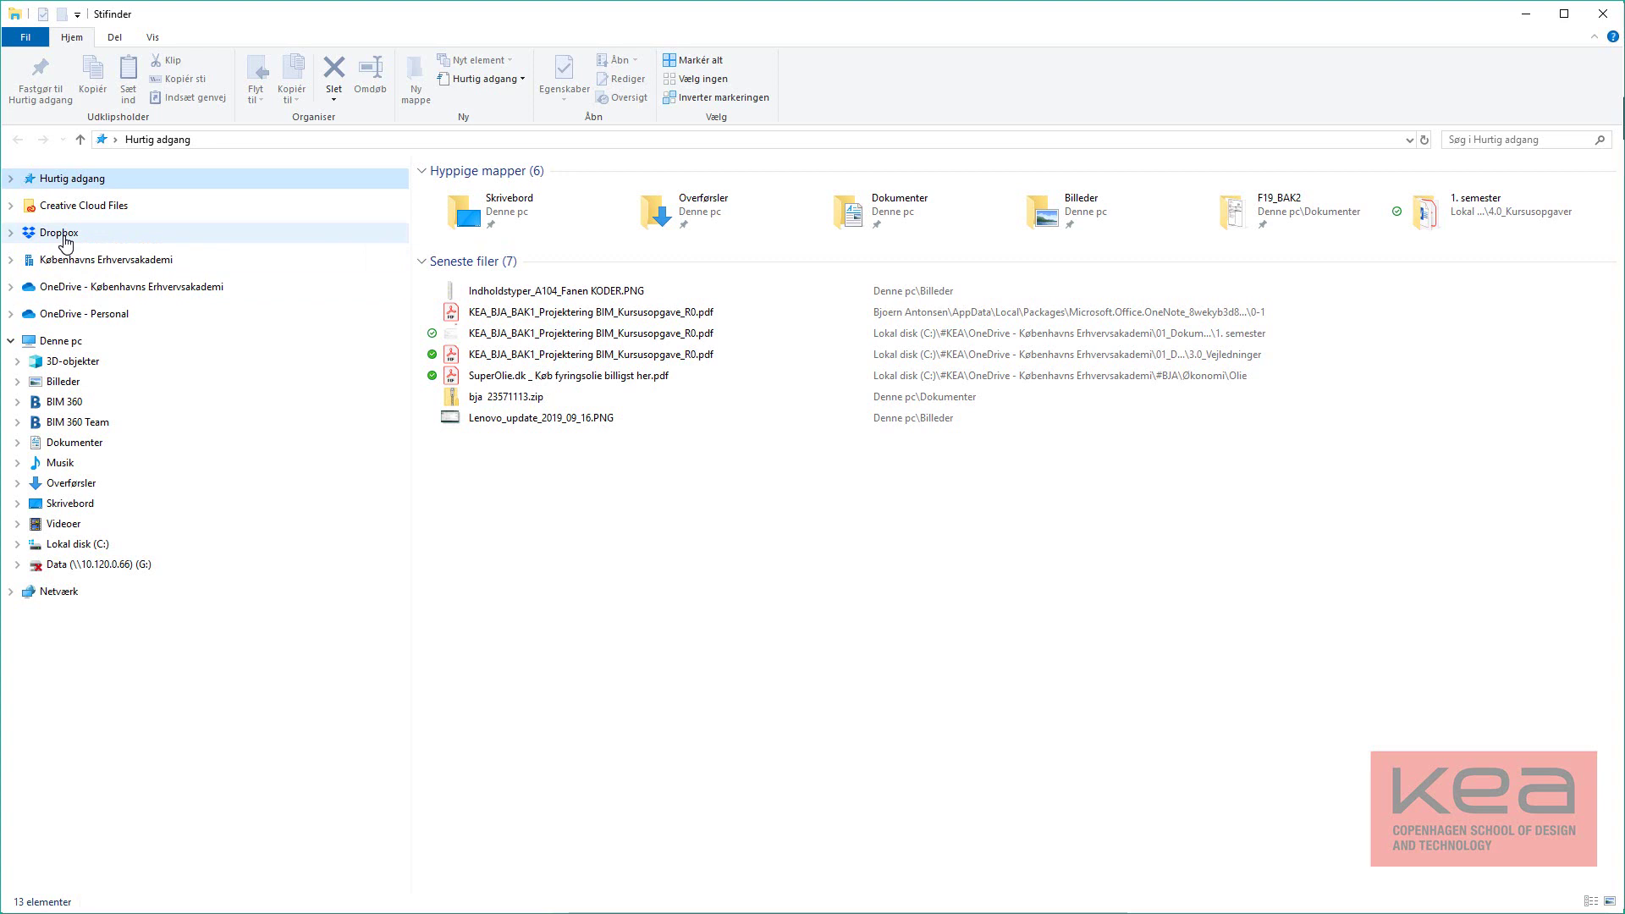
left_click(11, 260)
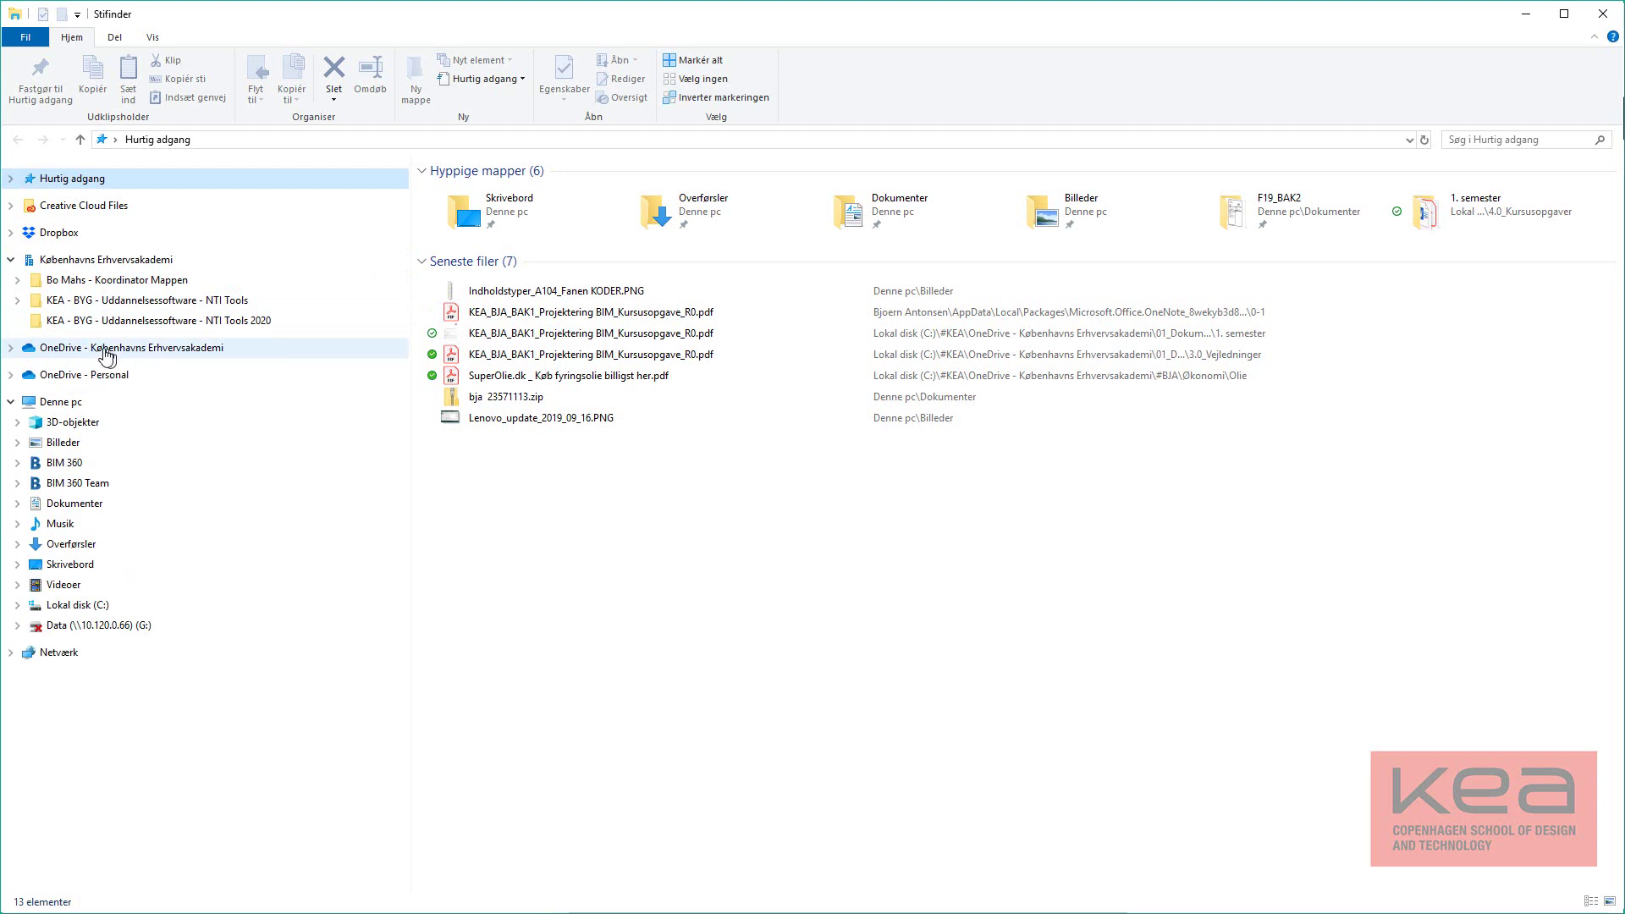
left_click(11, 348)
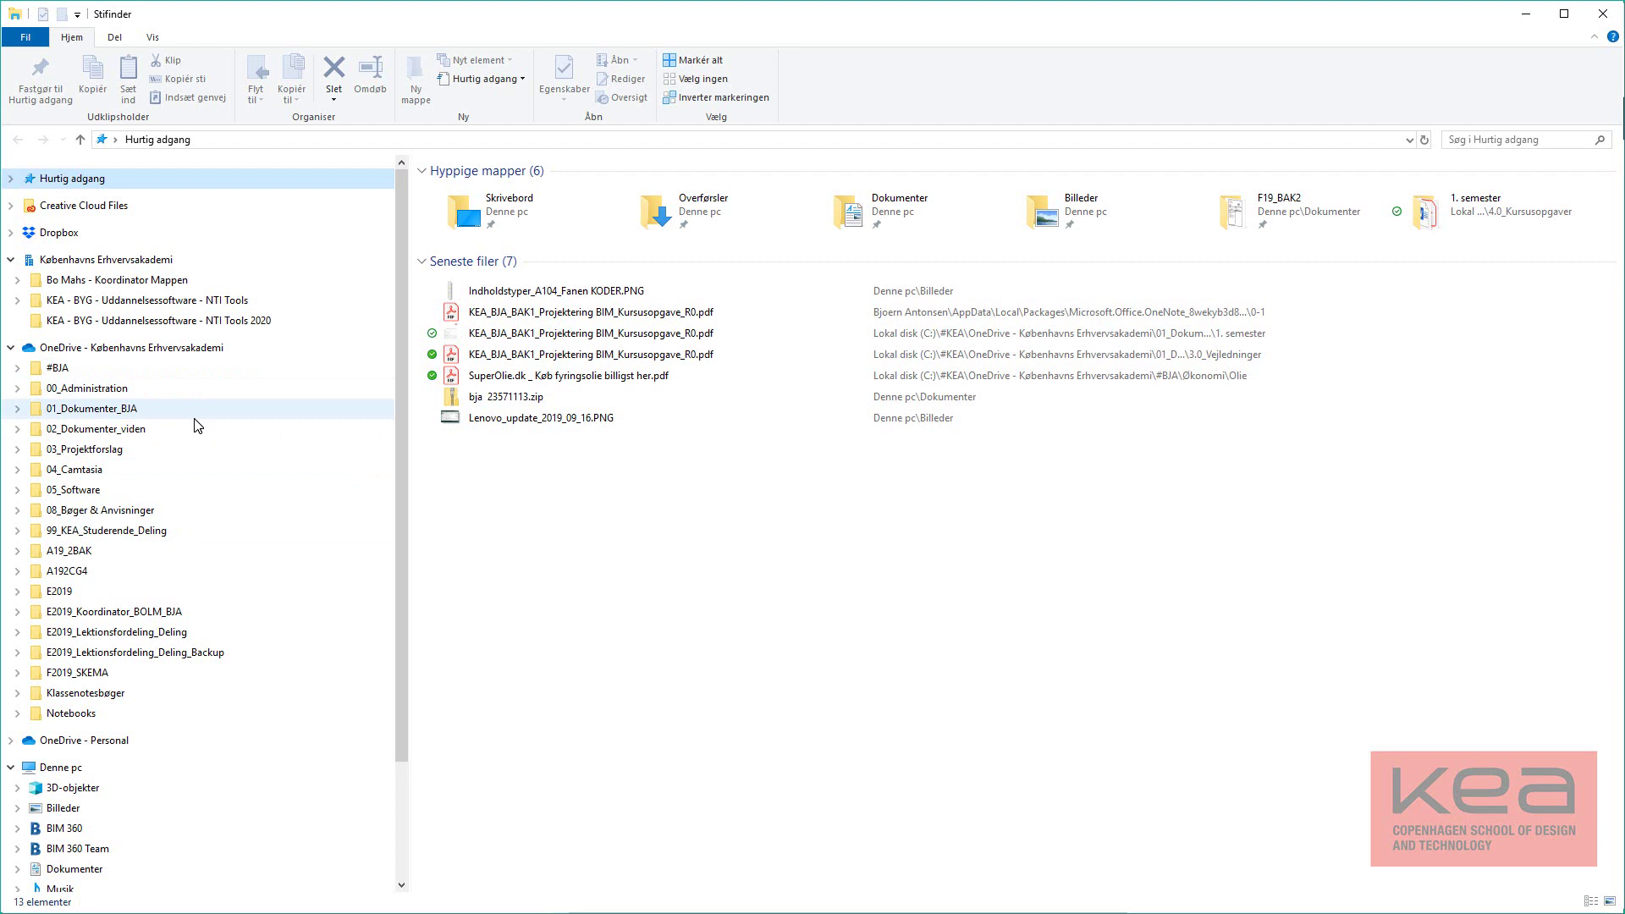
left_click(19, 411)
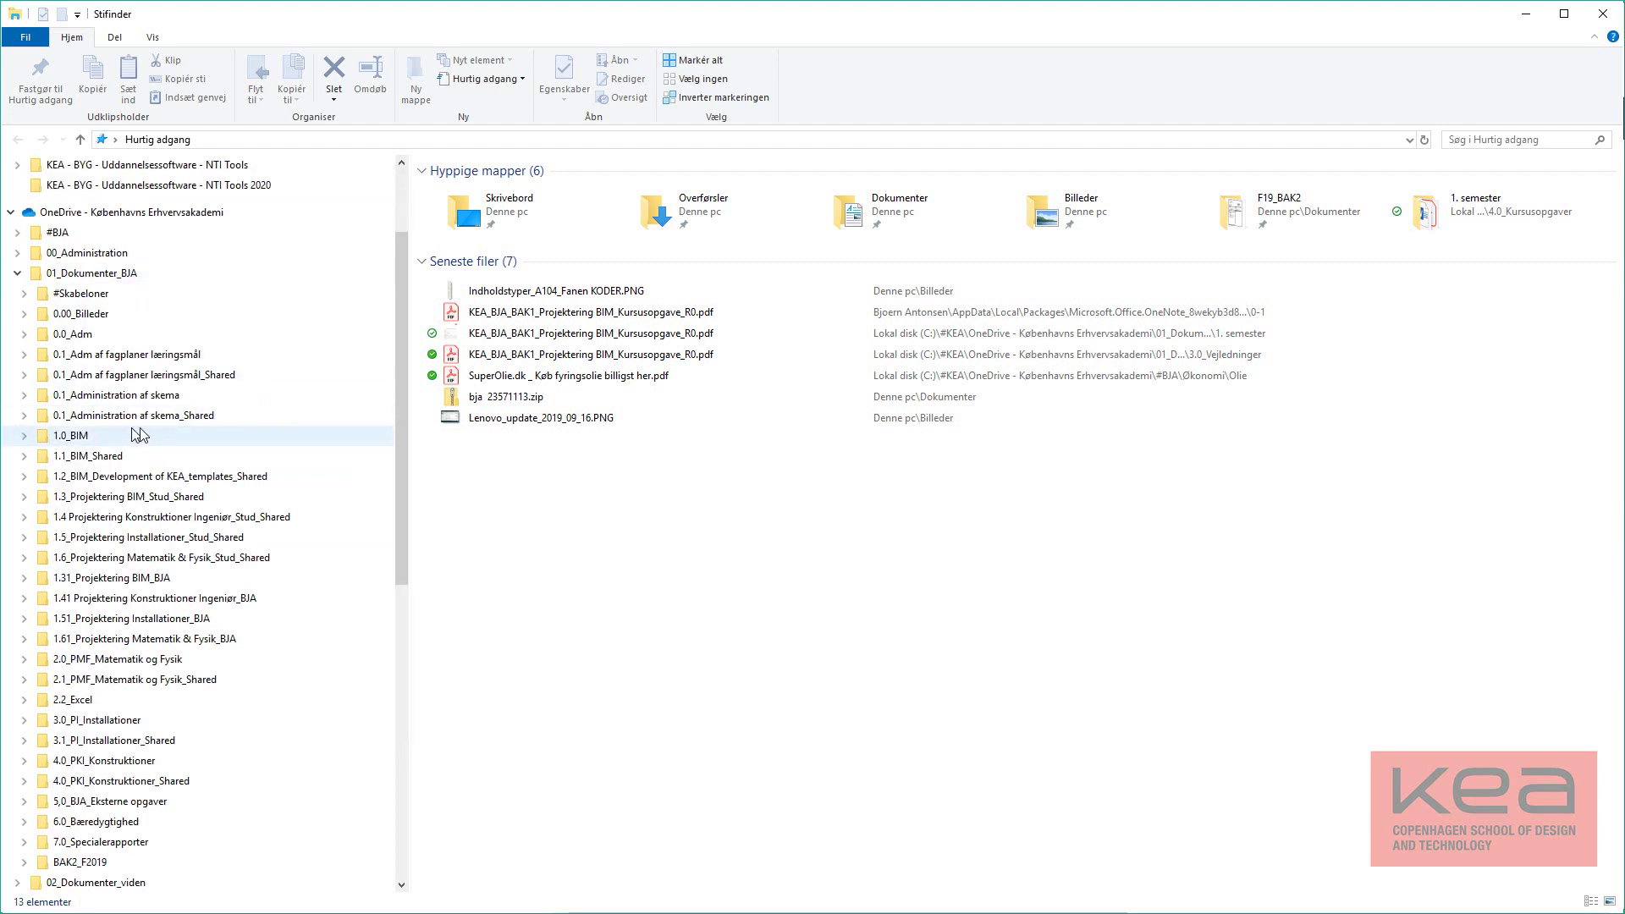
left_click(78, 499)
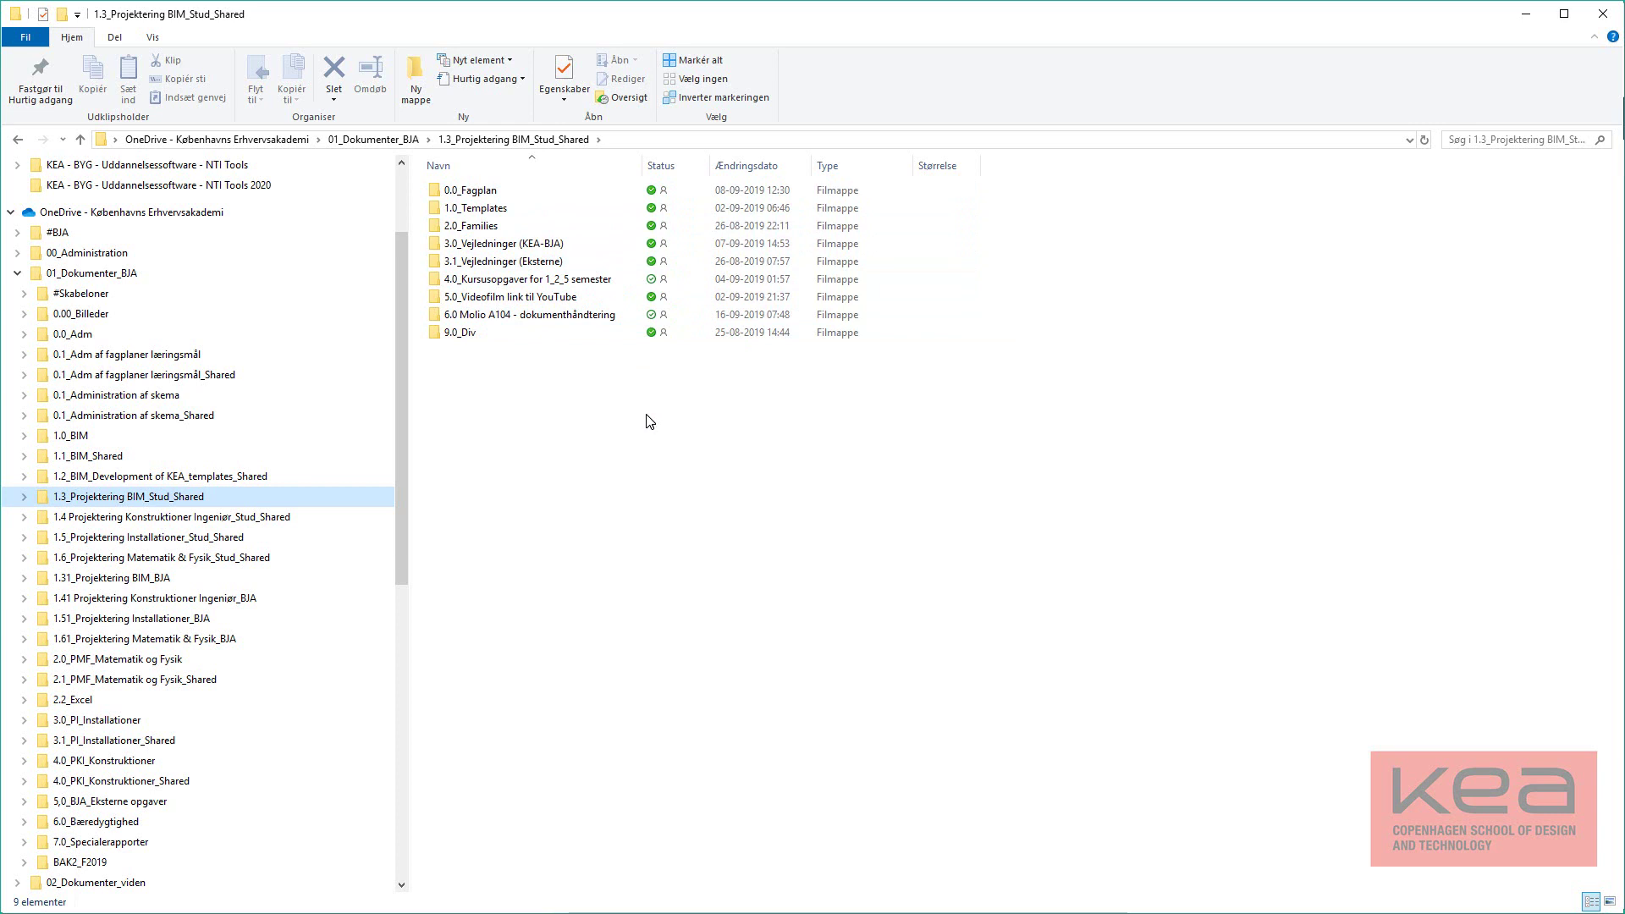
- Keep the open folder's files always on this device, then open 4.0_Kursusopgaver > 1. semester
right_click(653, 197)
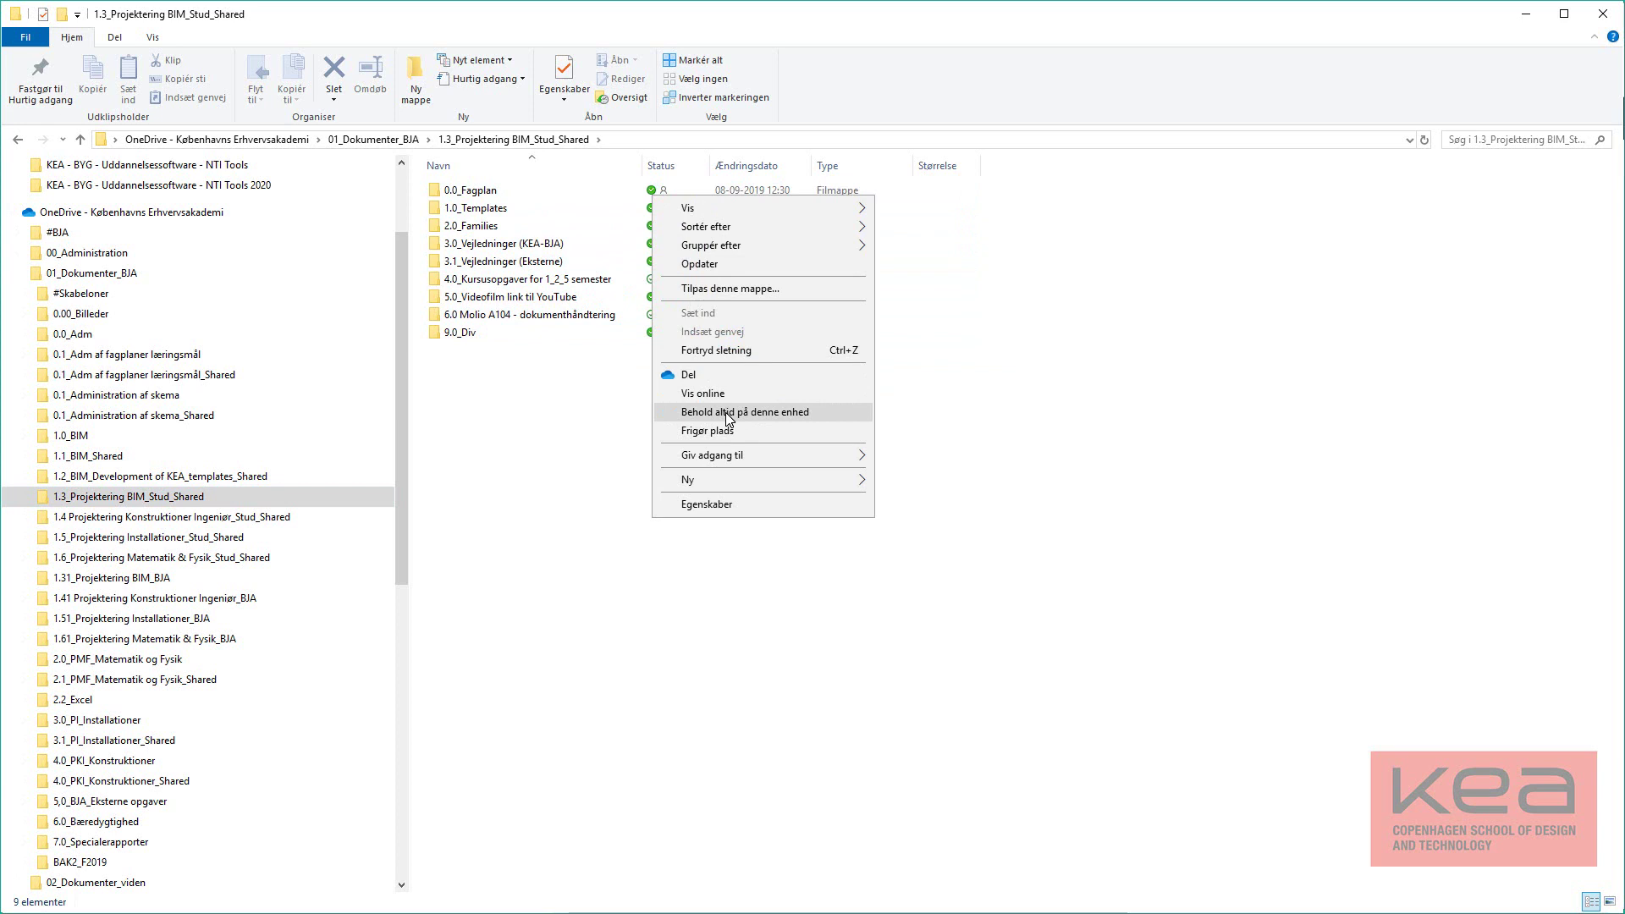
left_click(533, 428)
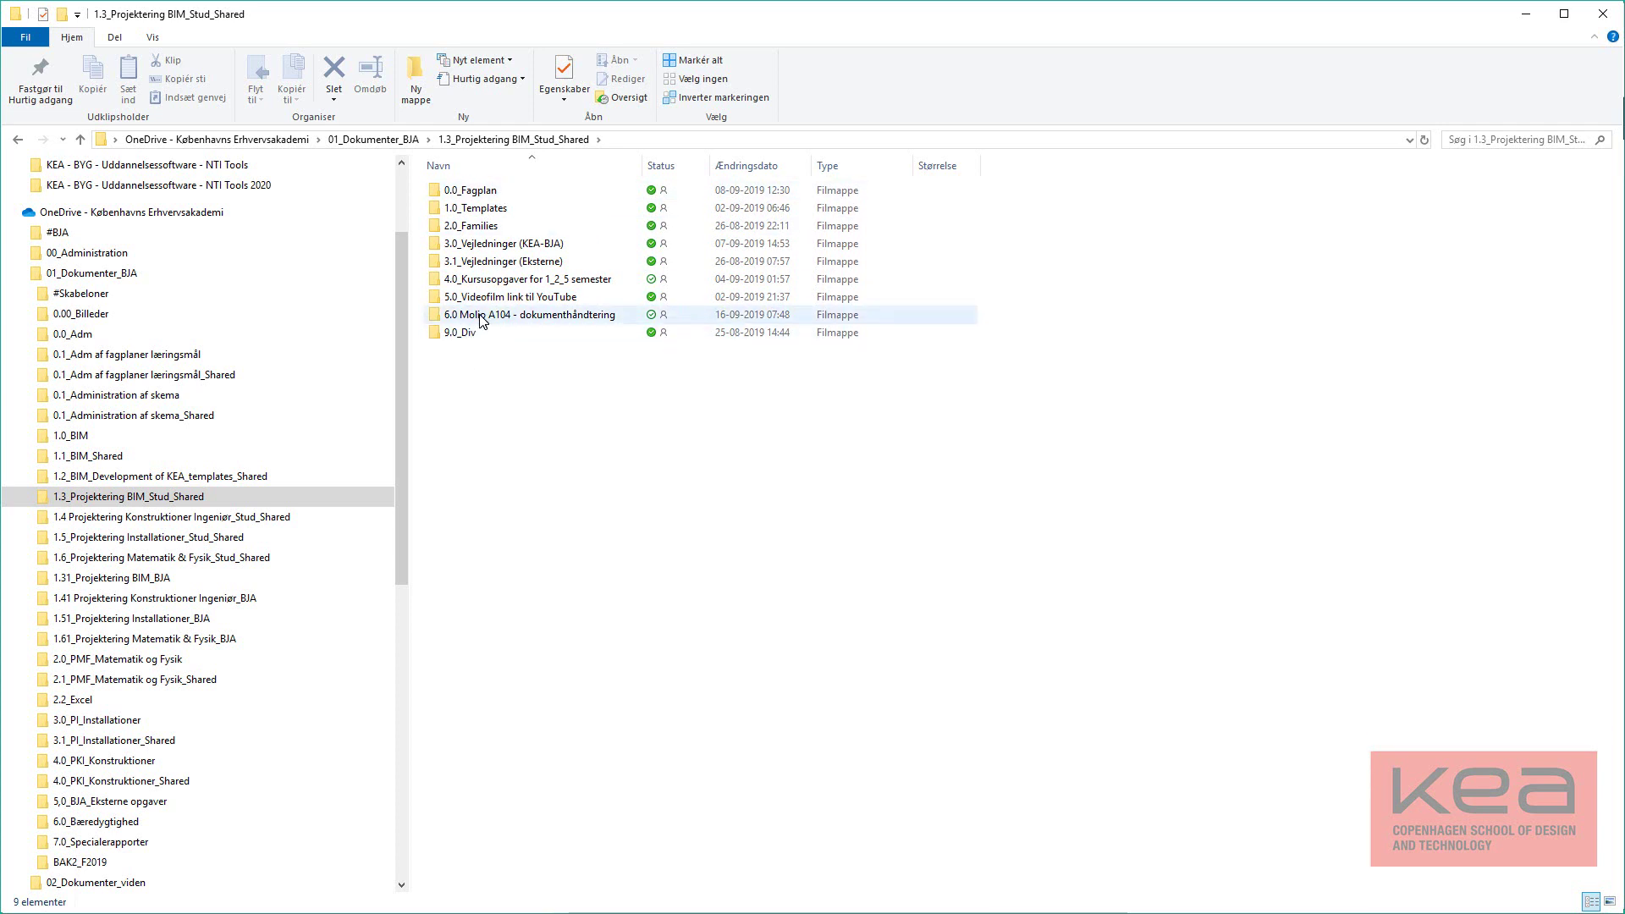
mouse_move(480, 320)
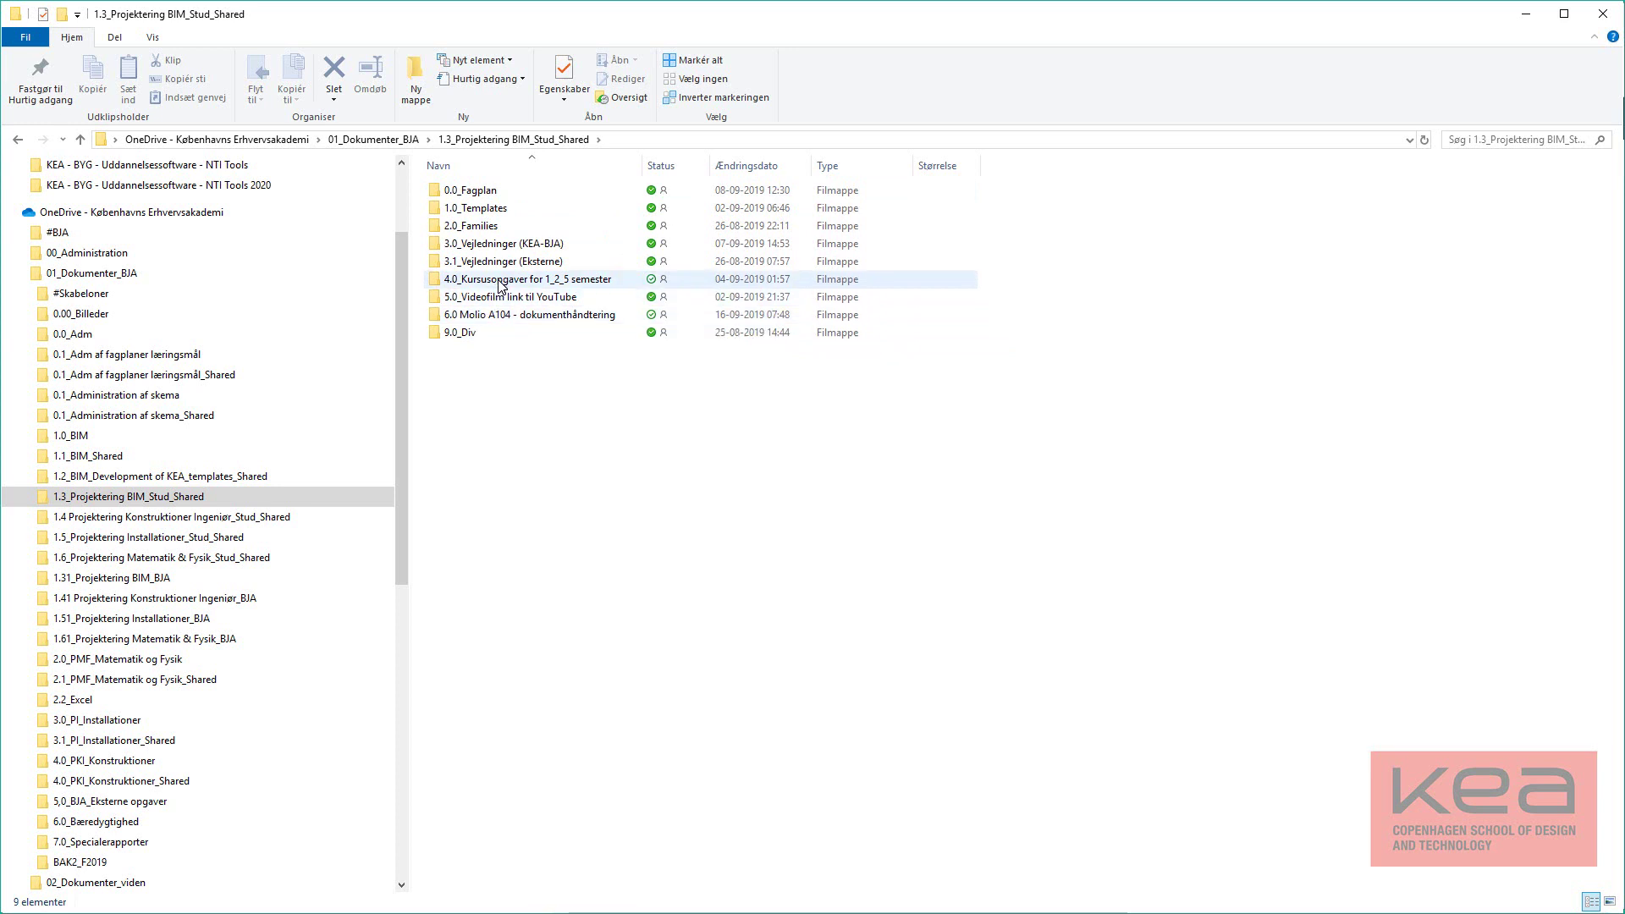
double_click(497, 280)
double_click(466, 190)
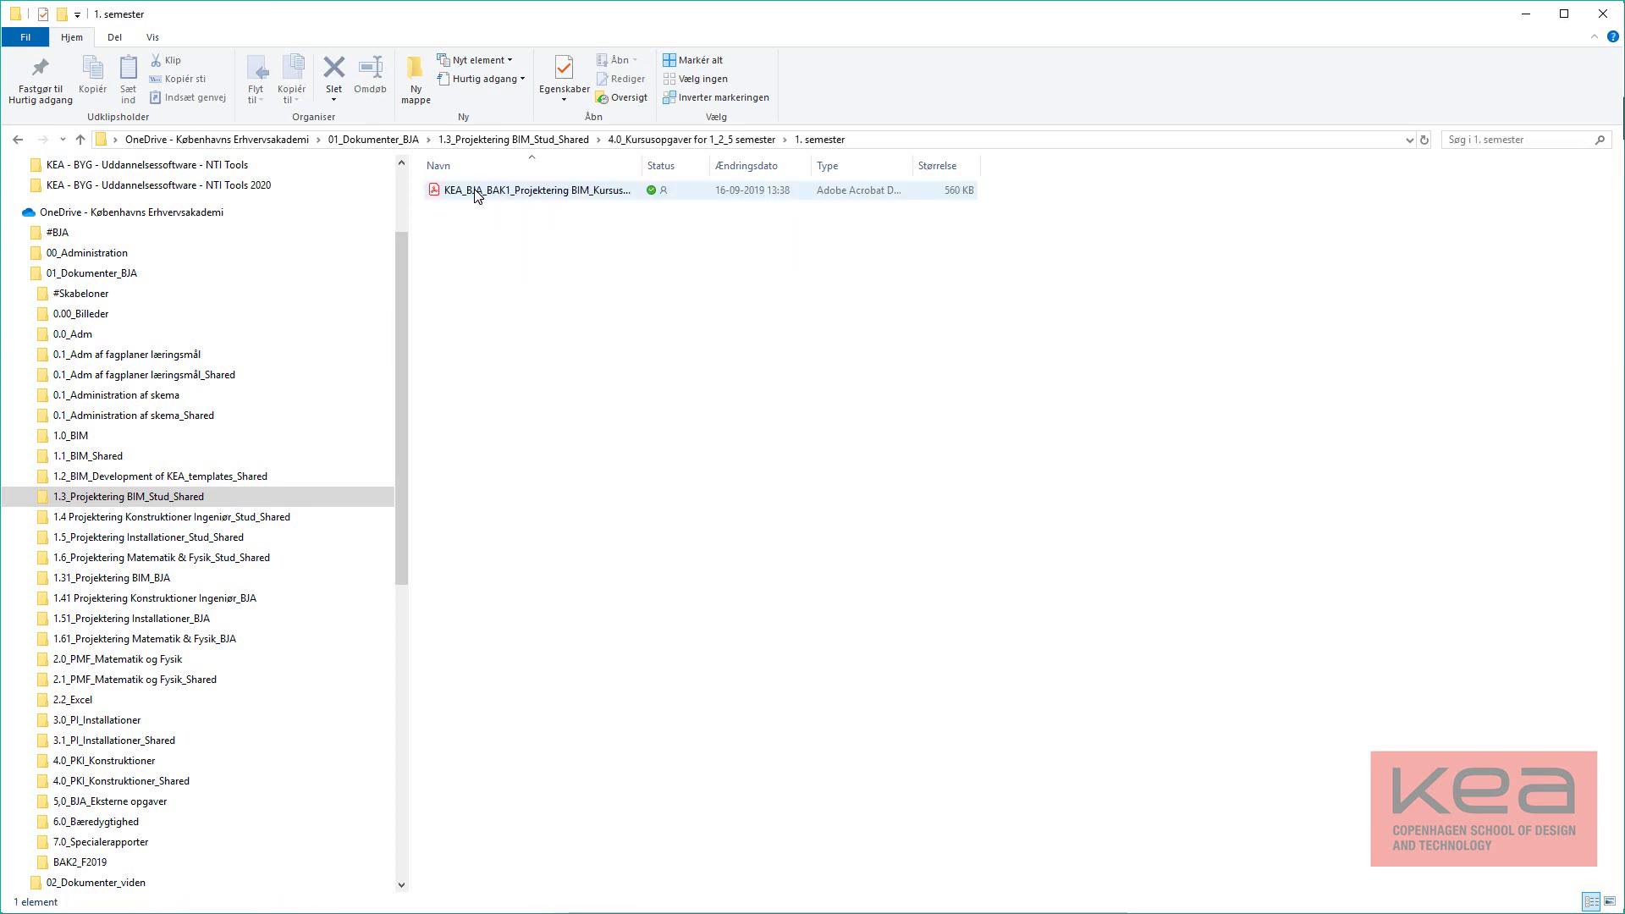
- Set the course-assignment PDF to 'Behold altid på denne enhed', then return to the browser
left_click(613, 193)
right_click(612, 196)
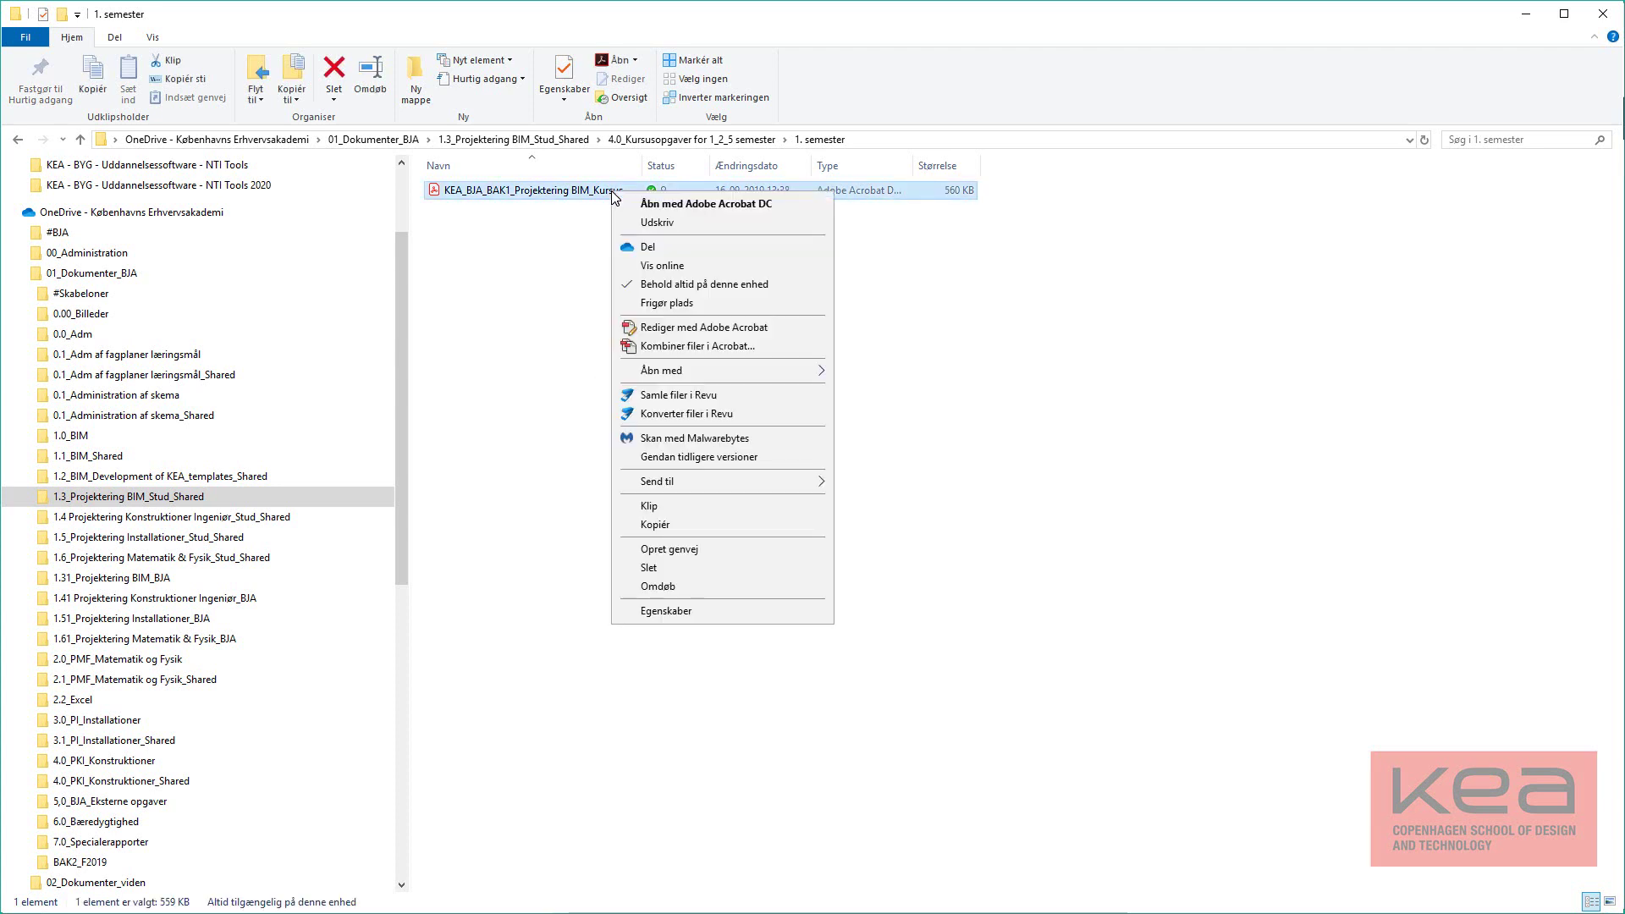
left_click(642, 292)
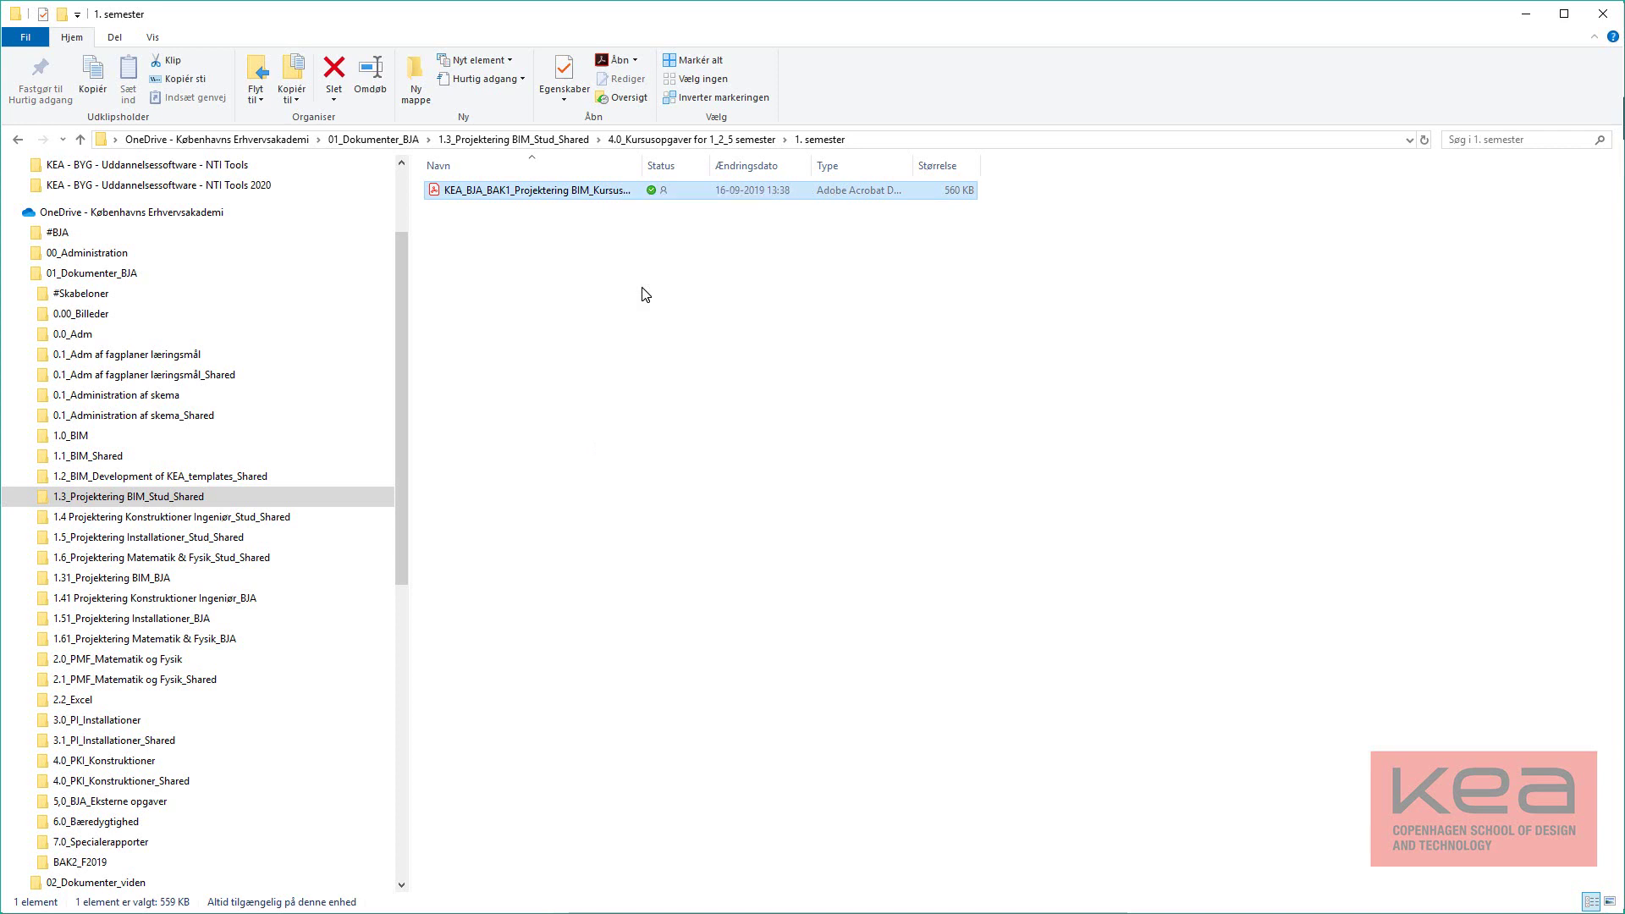
right_click(653, 196)
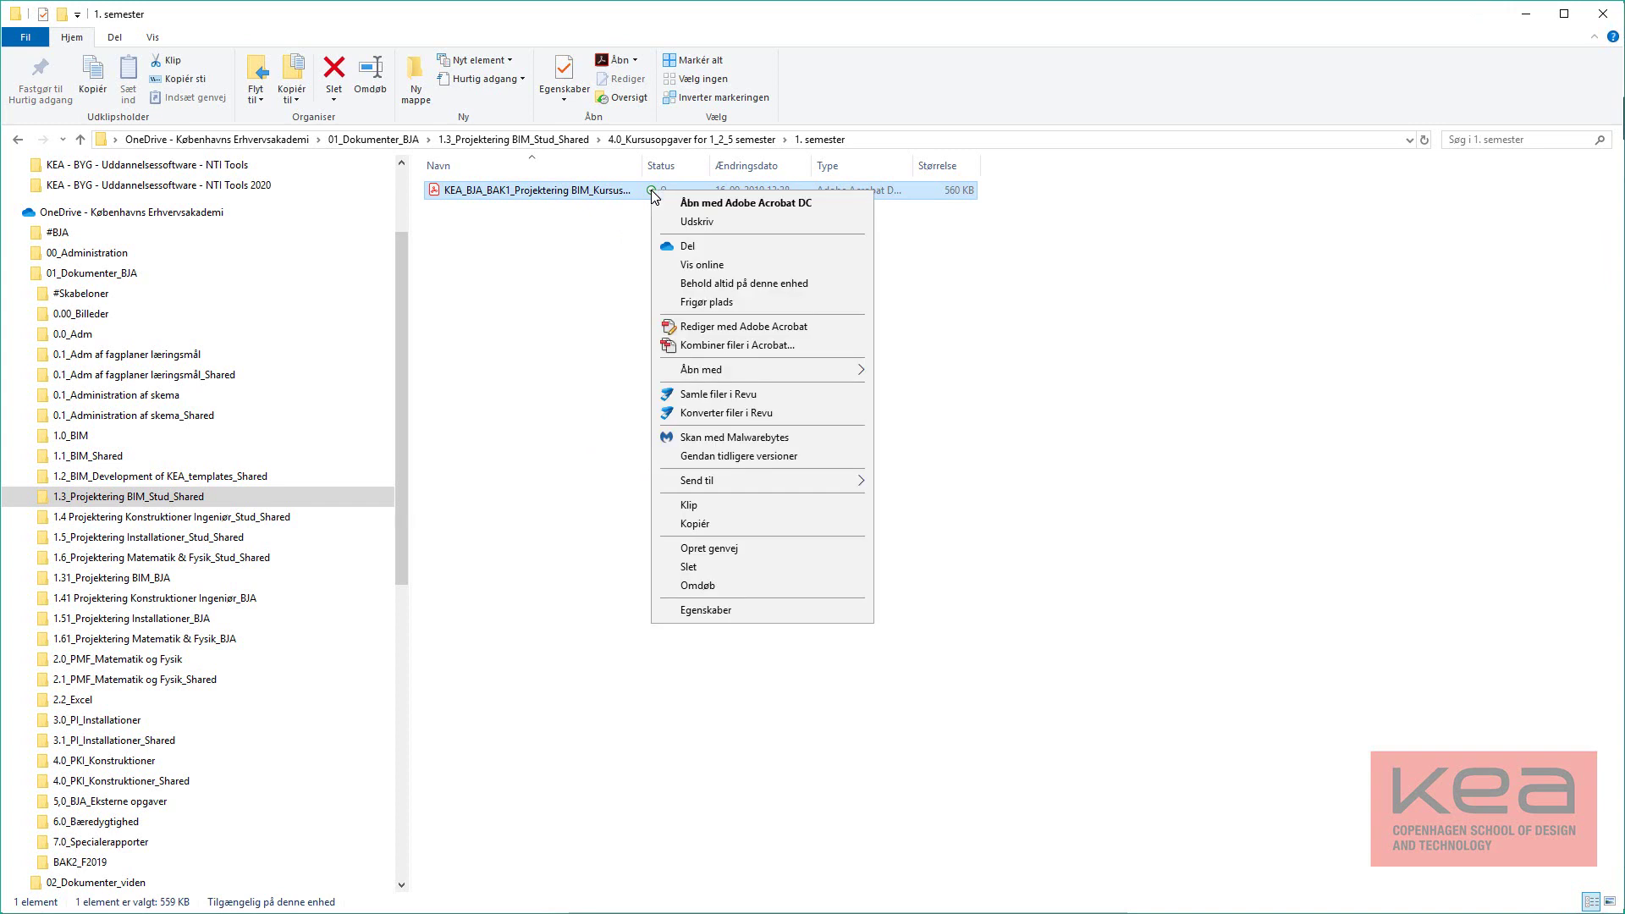
left_click(715, 284)
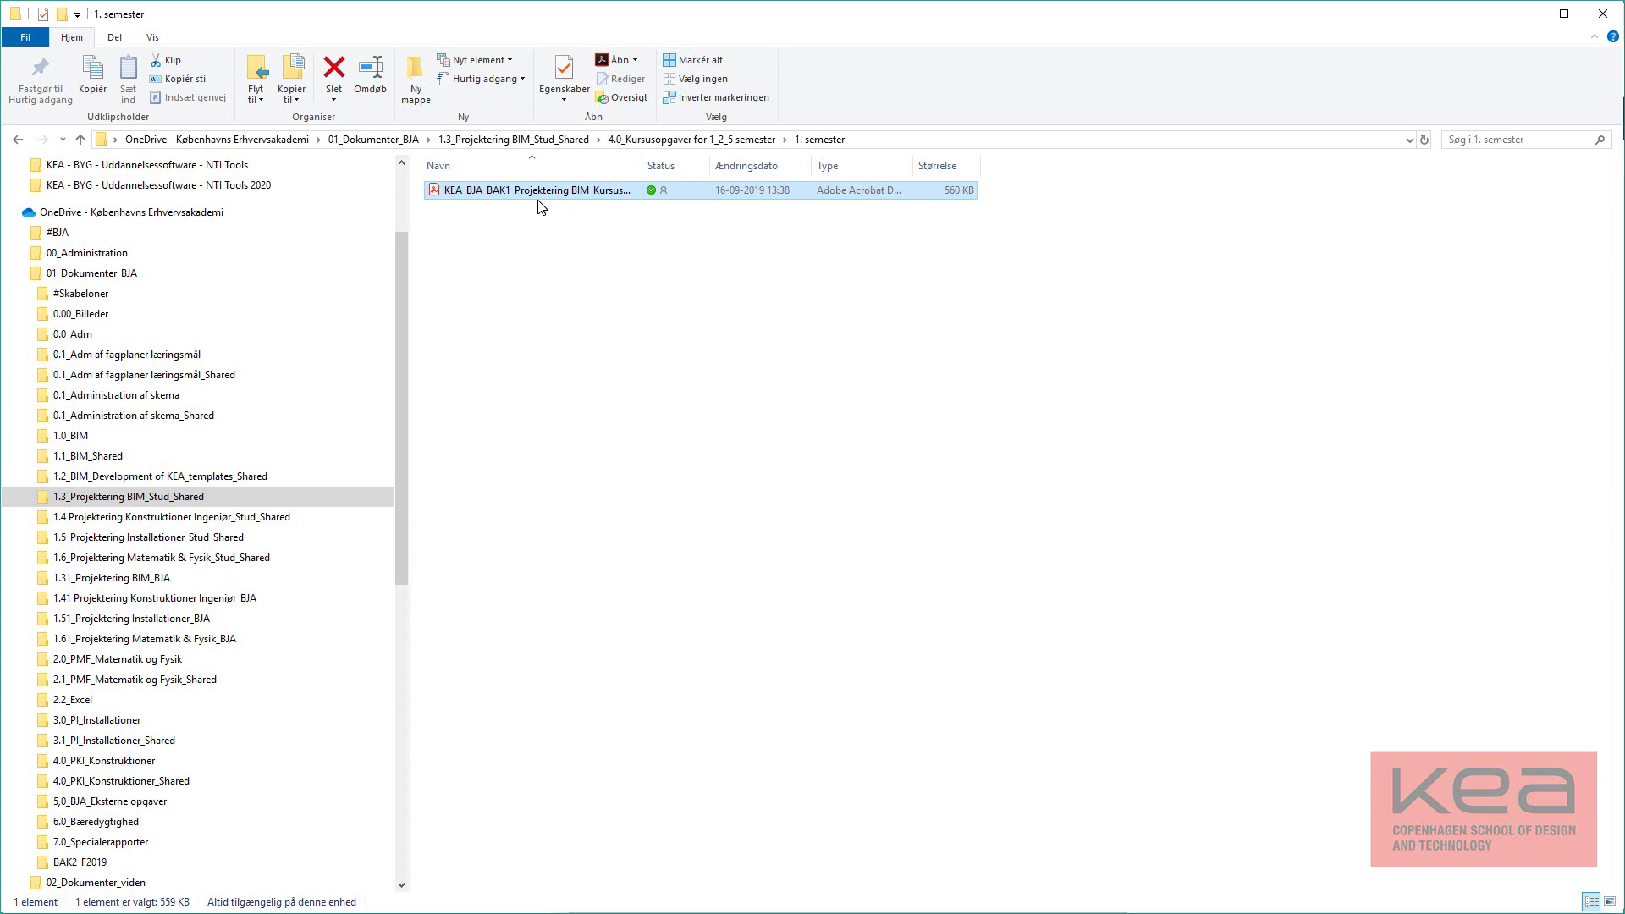
key("alt+Tab")
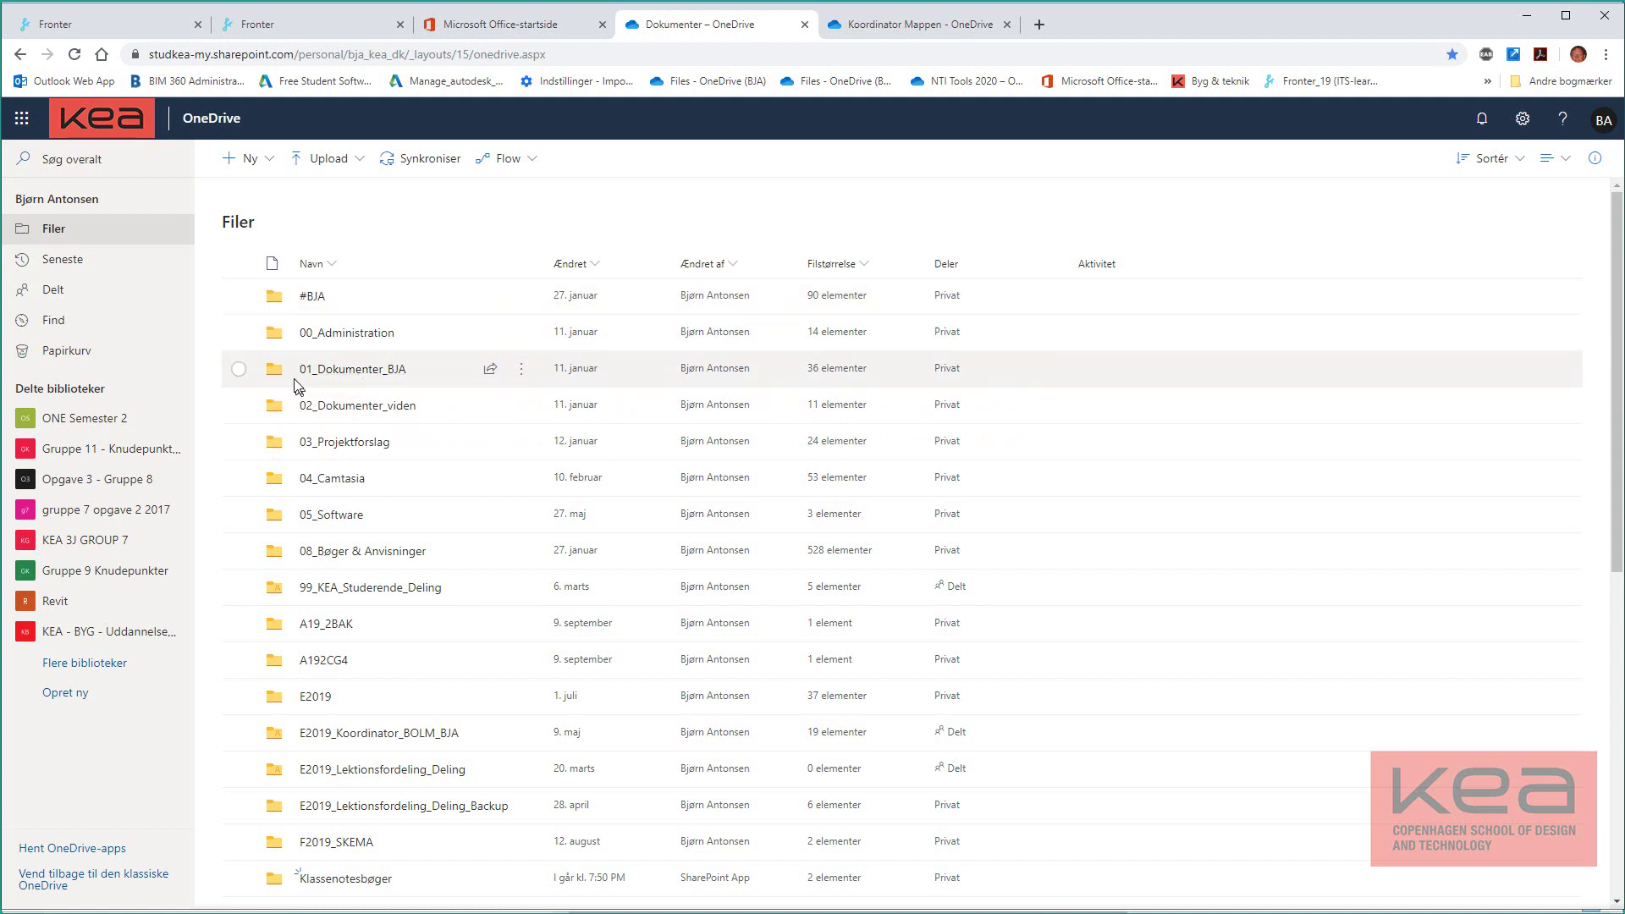
- Navigate 01_Dokumenter_BJA > 1.3_Projektering BIM_Stud_Shared > 6.0 Molio A104 - dokumenthåndtering in OneDrive
left_click(344, 372)
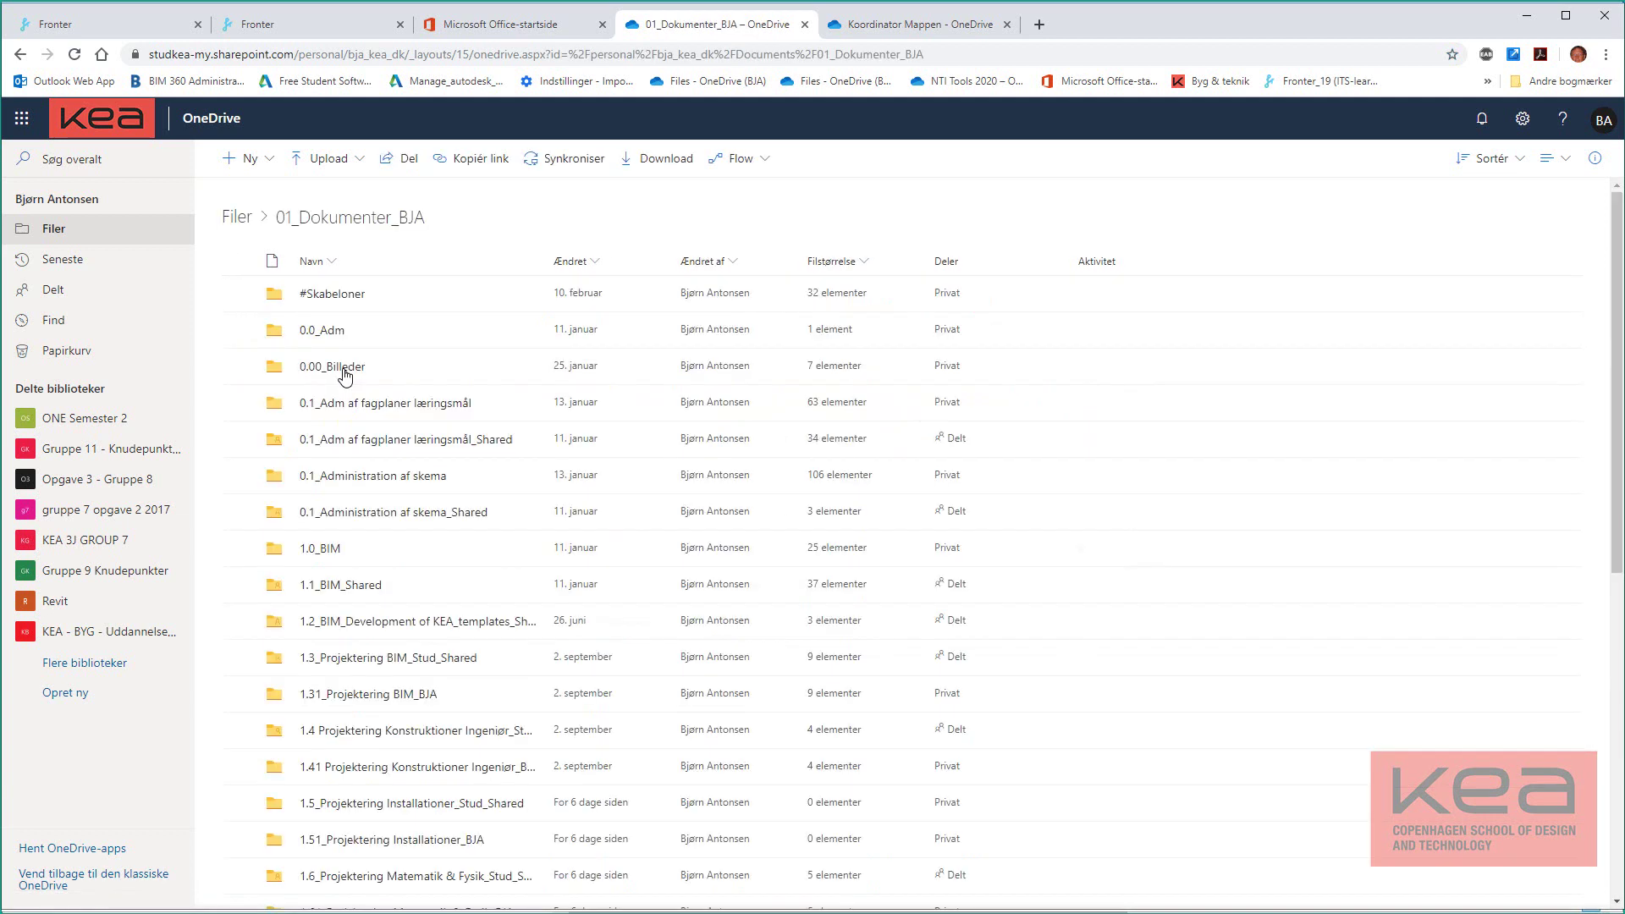
left_click(364, 658)
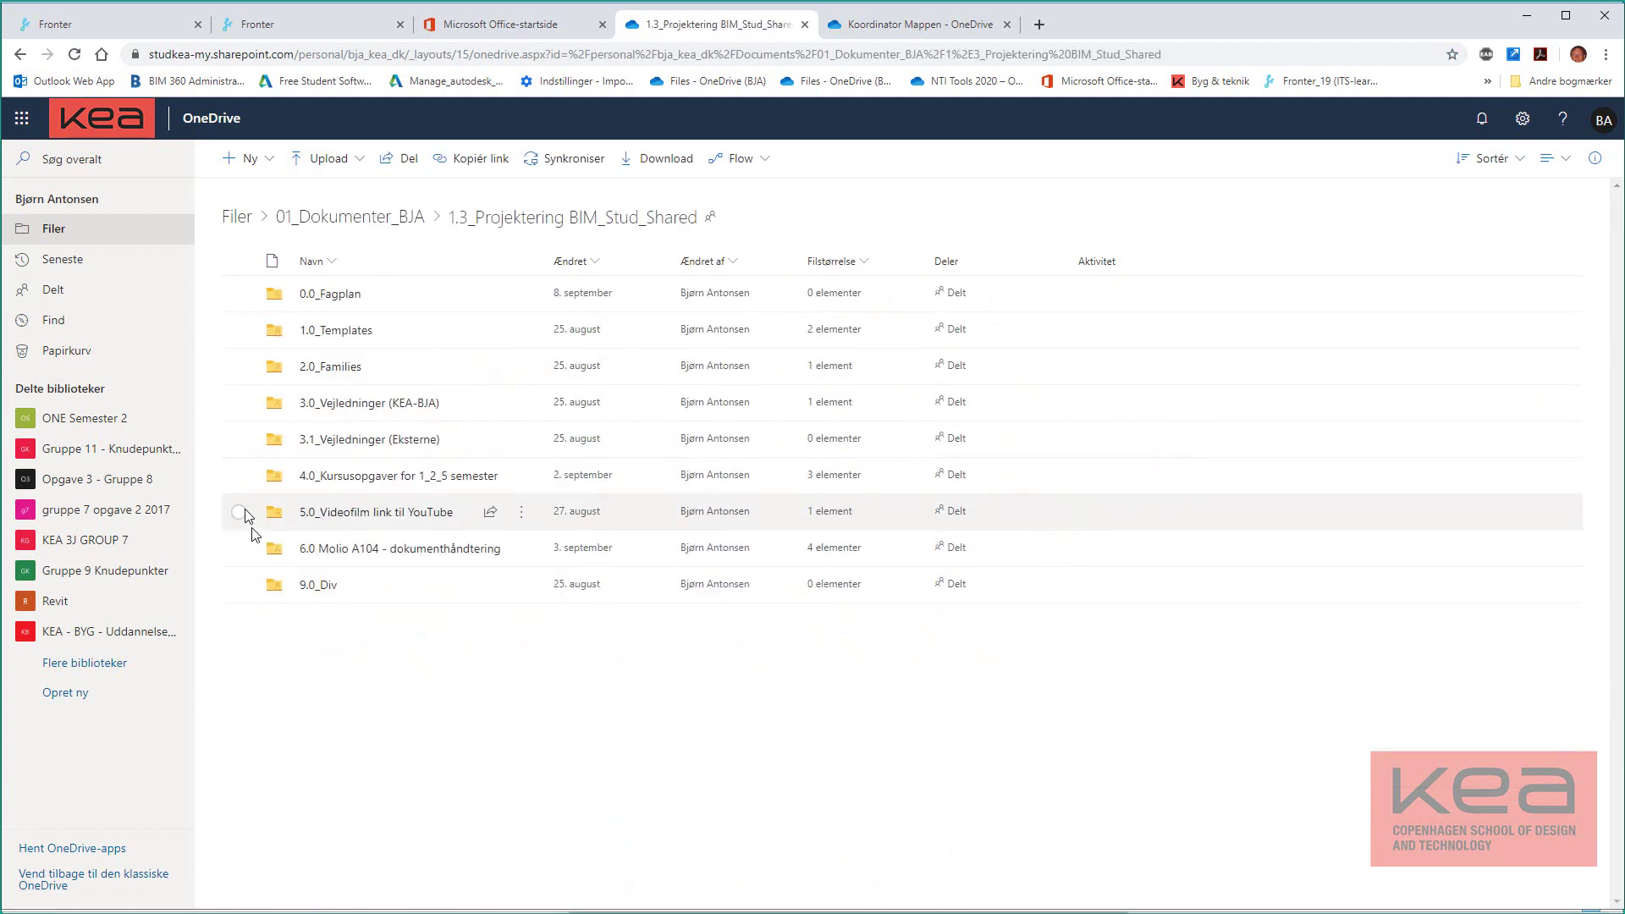
left_click(320, 557)
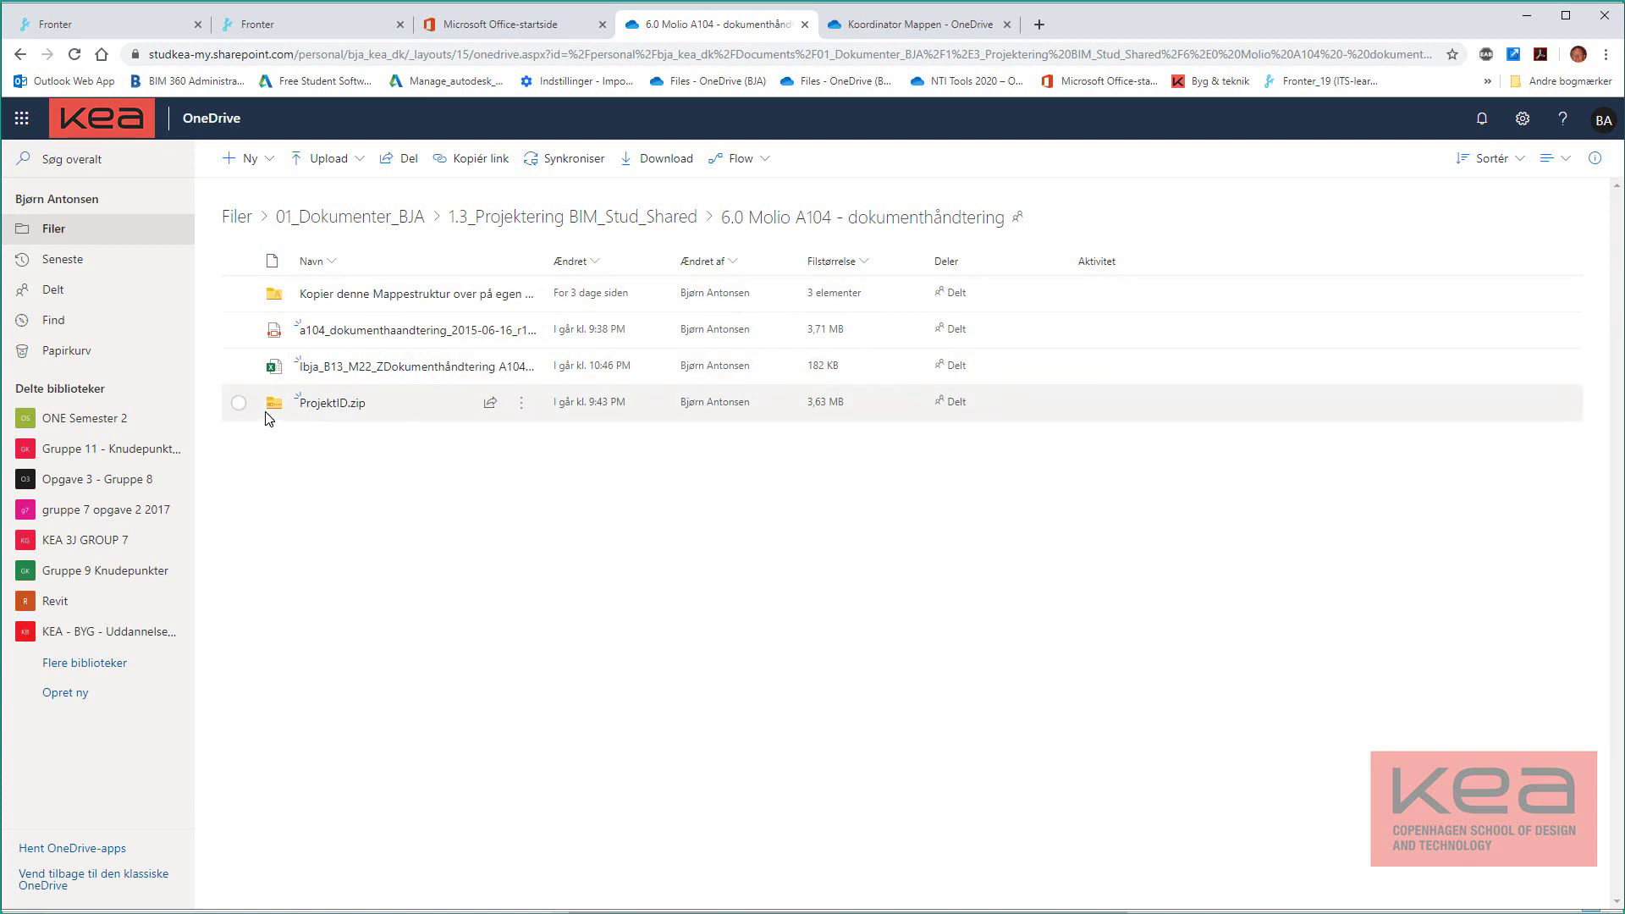
left_click(239, 405)
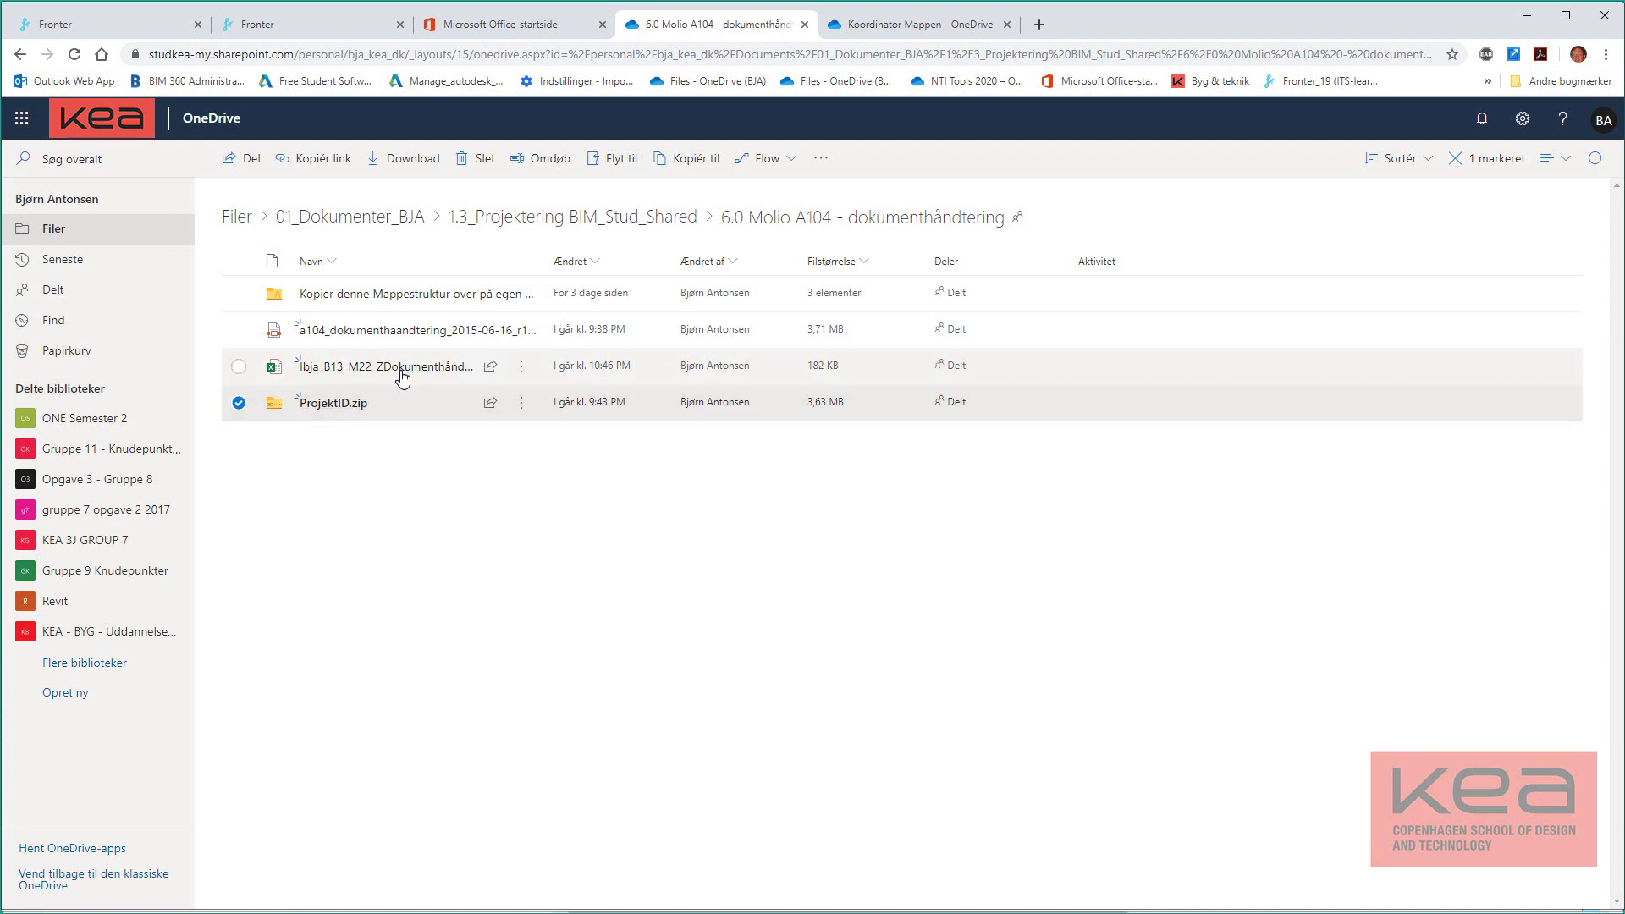
mouse_move(400, 376)
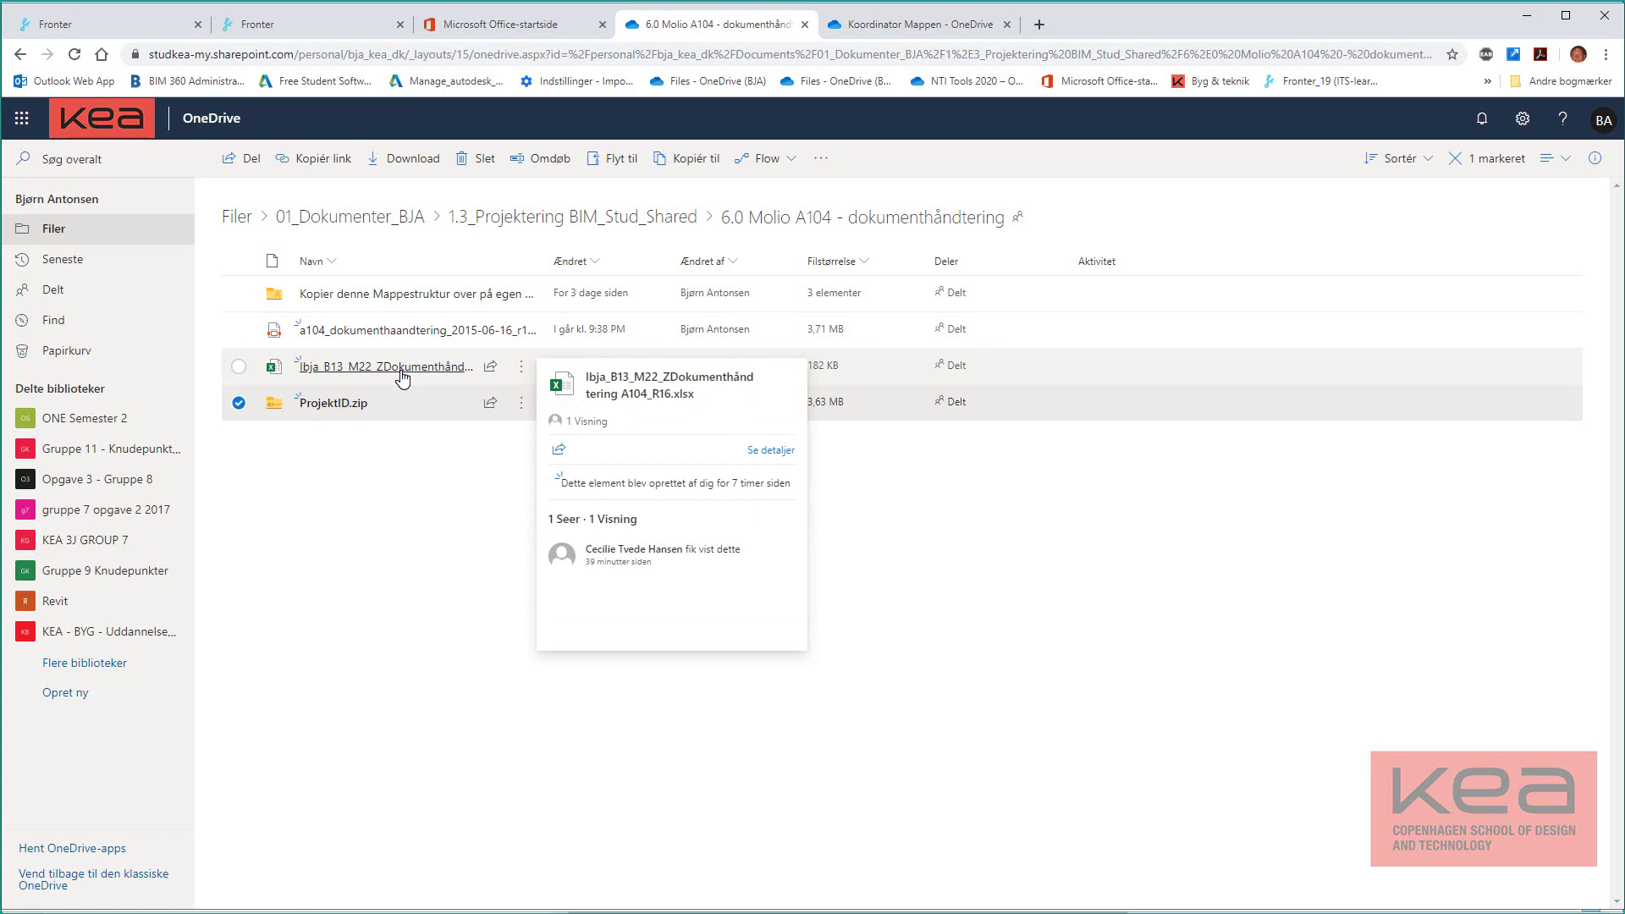
left_click(238, 367)
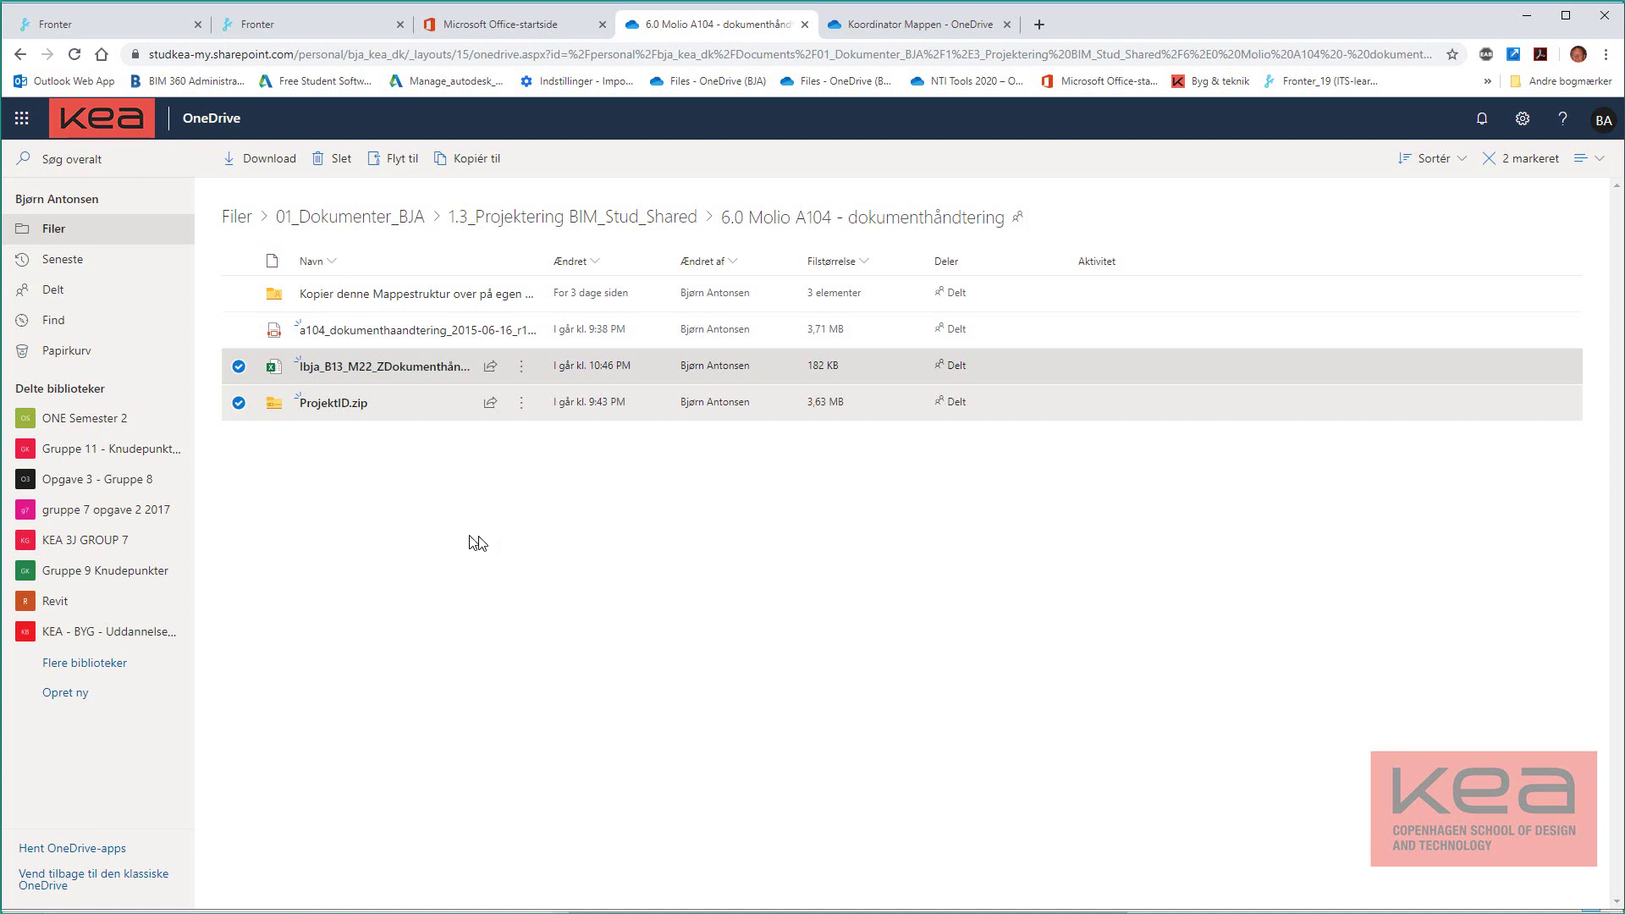
left_click_drag(417, 373, 407, 489)
left_click(240, 370)
left_click(239, 405)
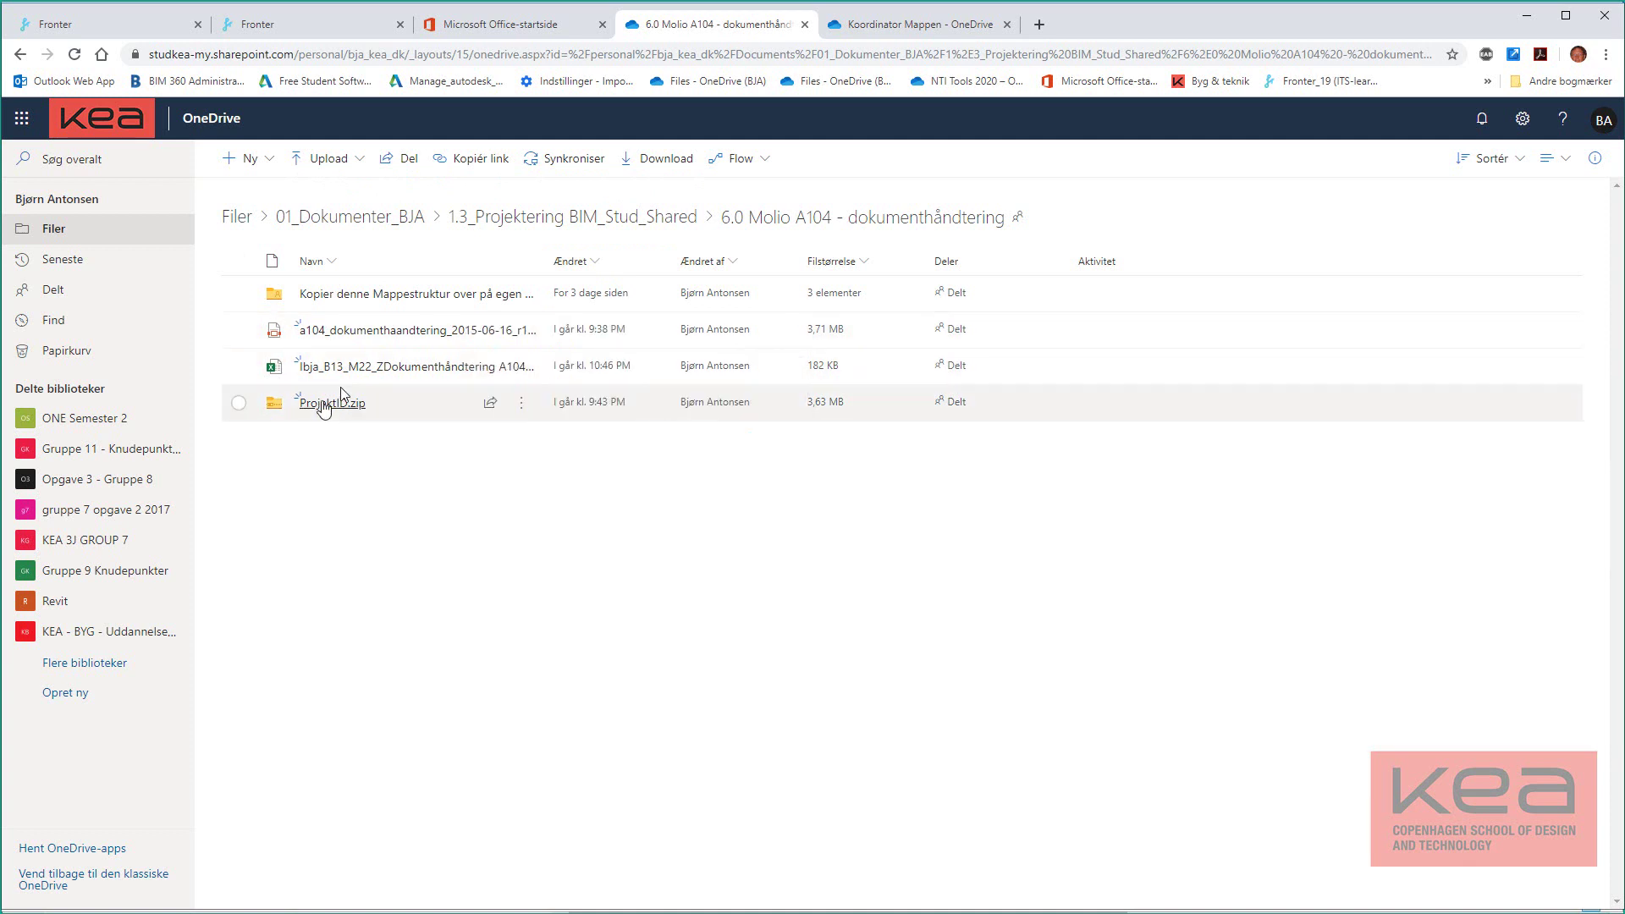
- Open the Ibja_B13_M22_ZDokumenthåndtering A104_R16 workbook from the file list in Excel Online
left_click(372, 368)
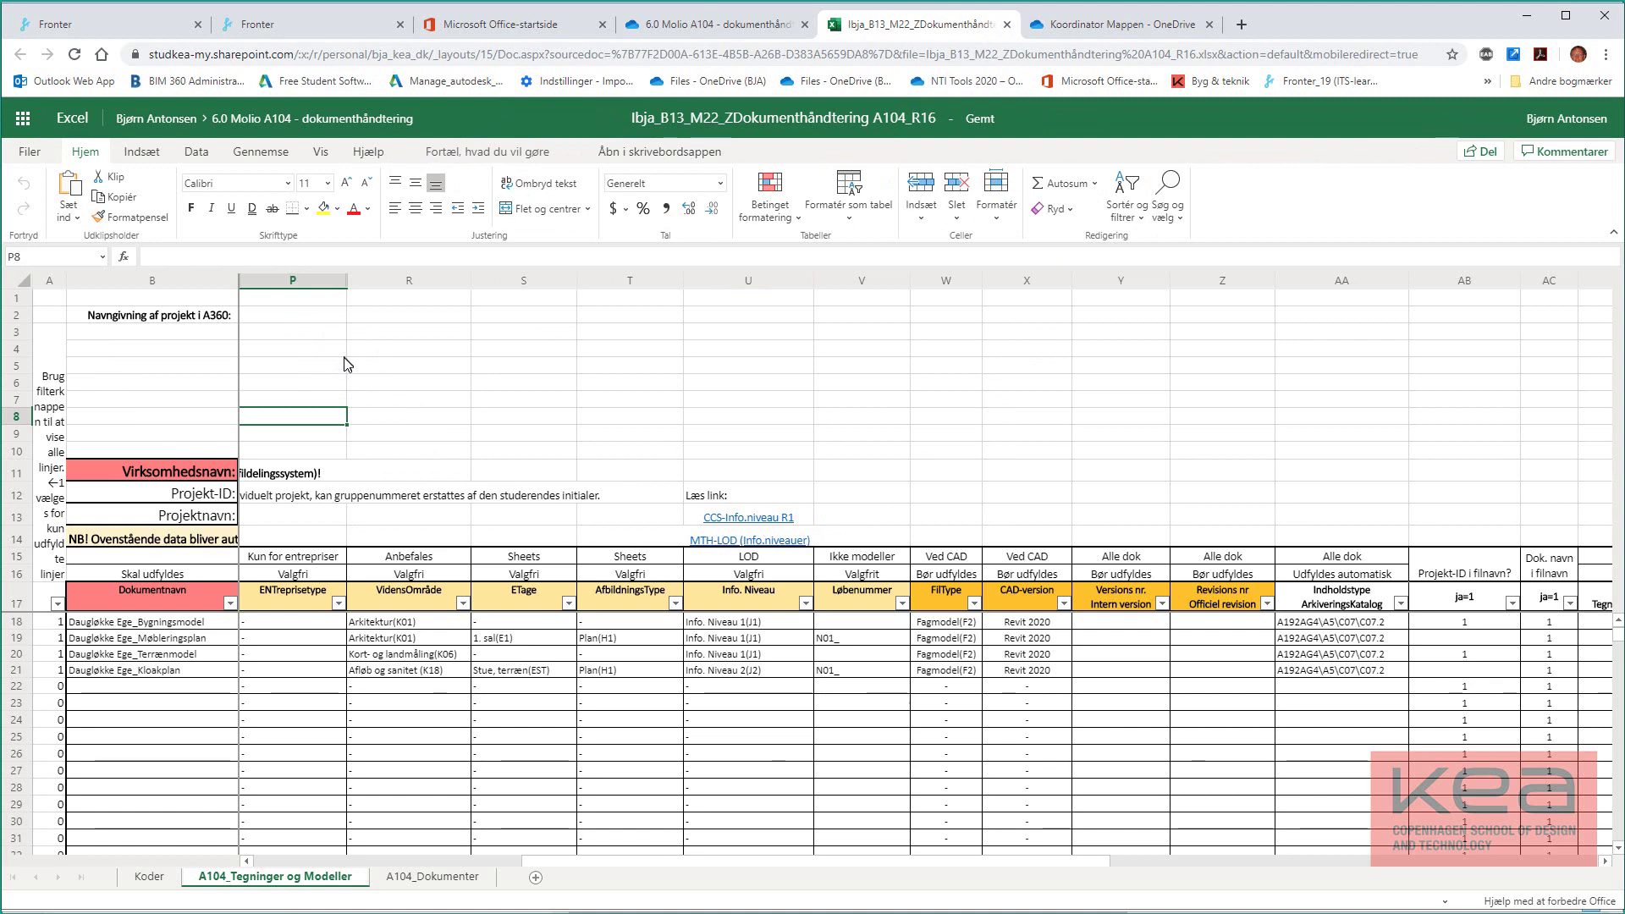
- Open the naming workbook in desktop Excel, review its row 2 naming rules, then return to the browser
left_click(661, 152)
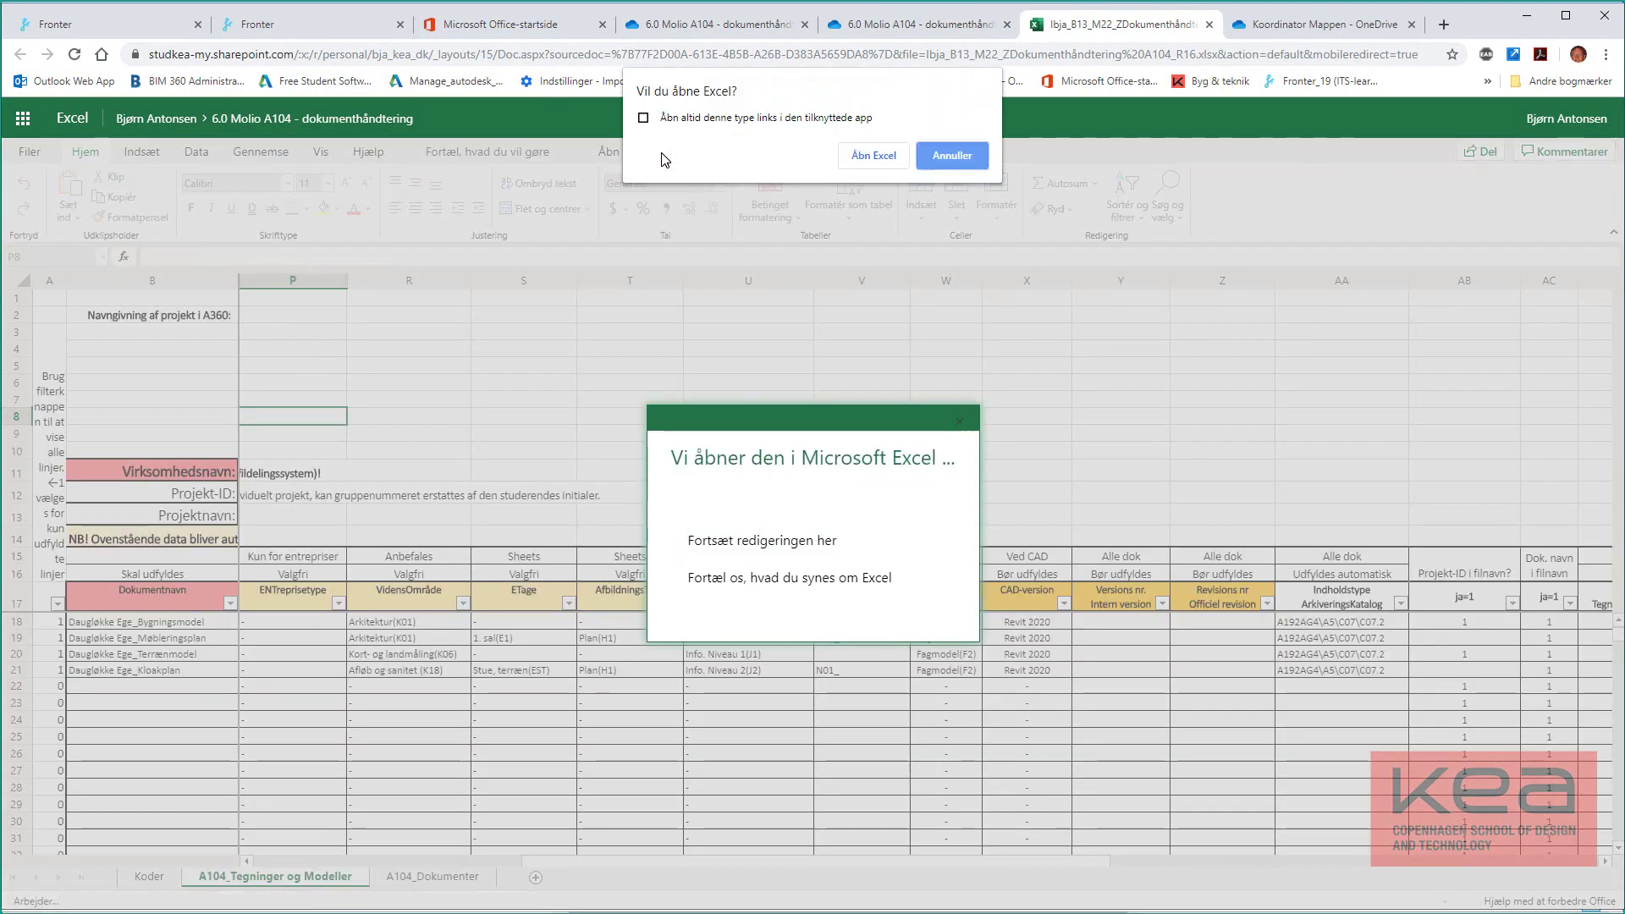
left_click(943, 156)
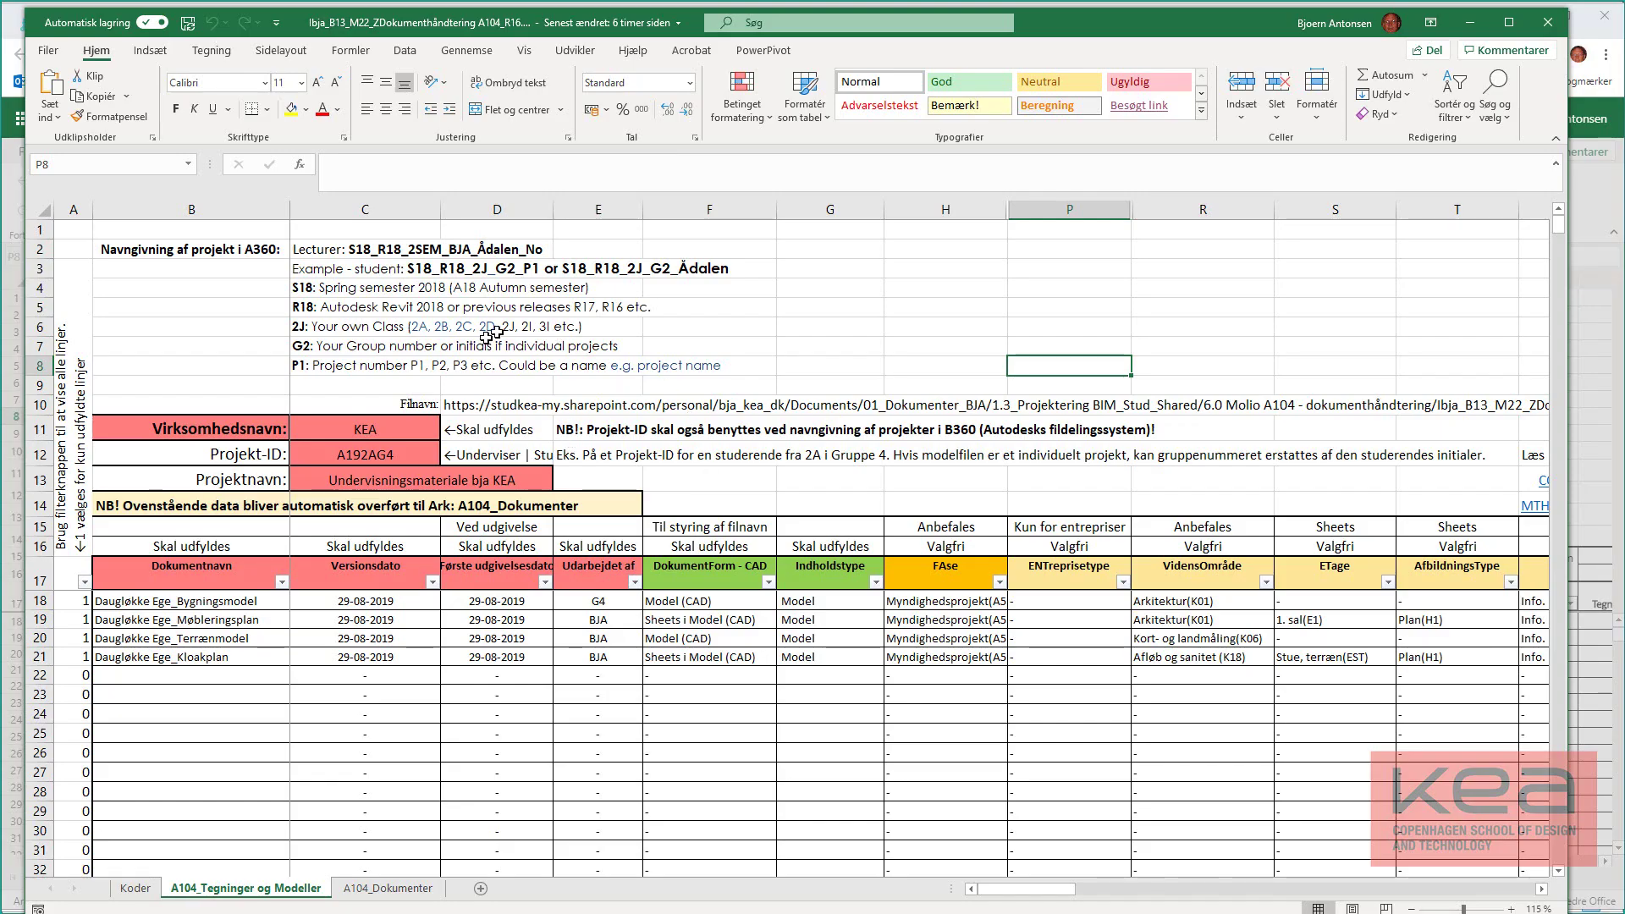
left_click(25, 251)
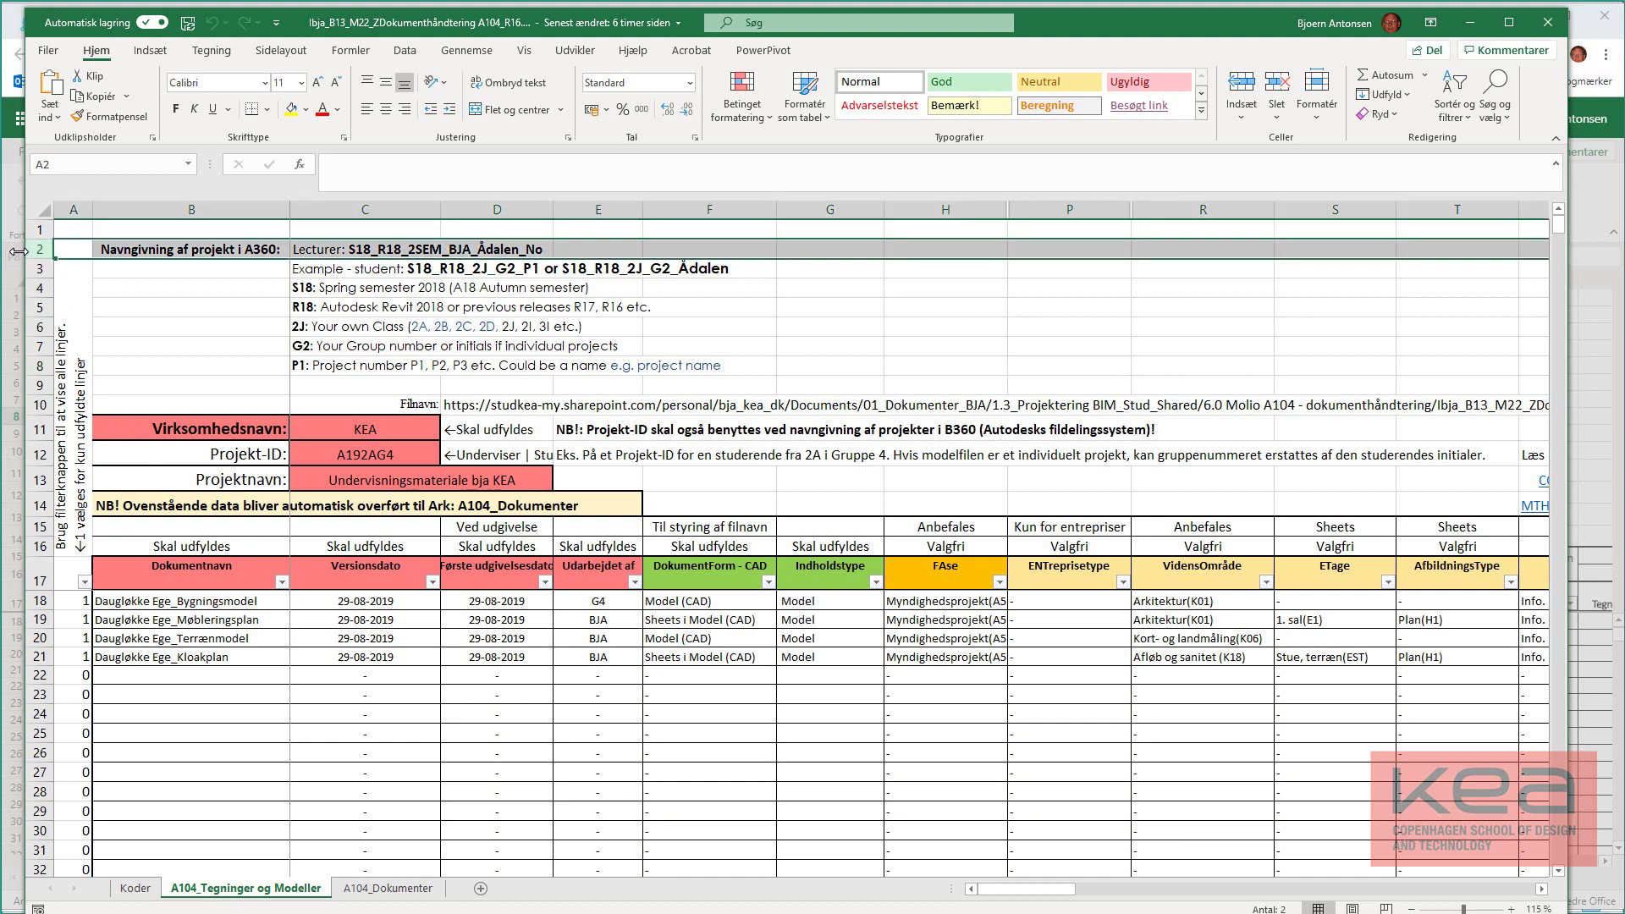
left_click_drag(22, 252, 7, 252)
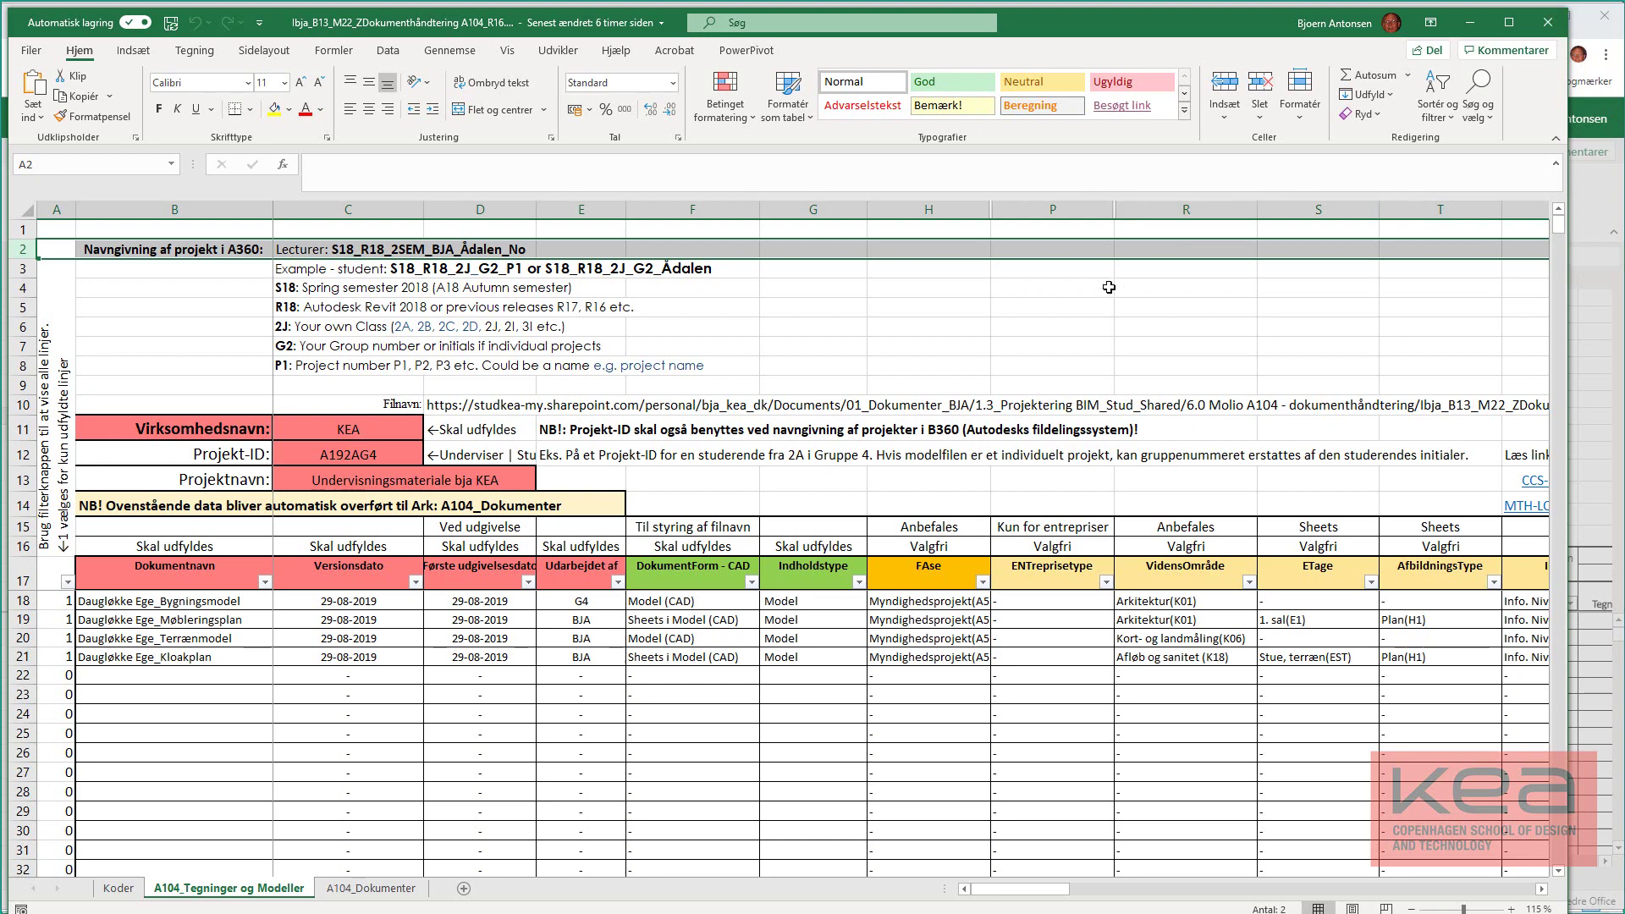
left_click(1470, 22)
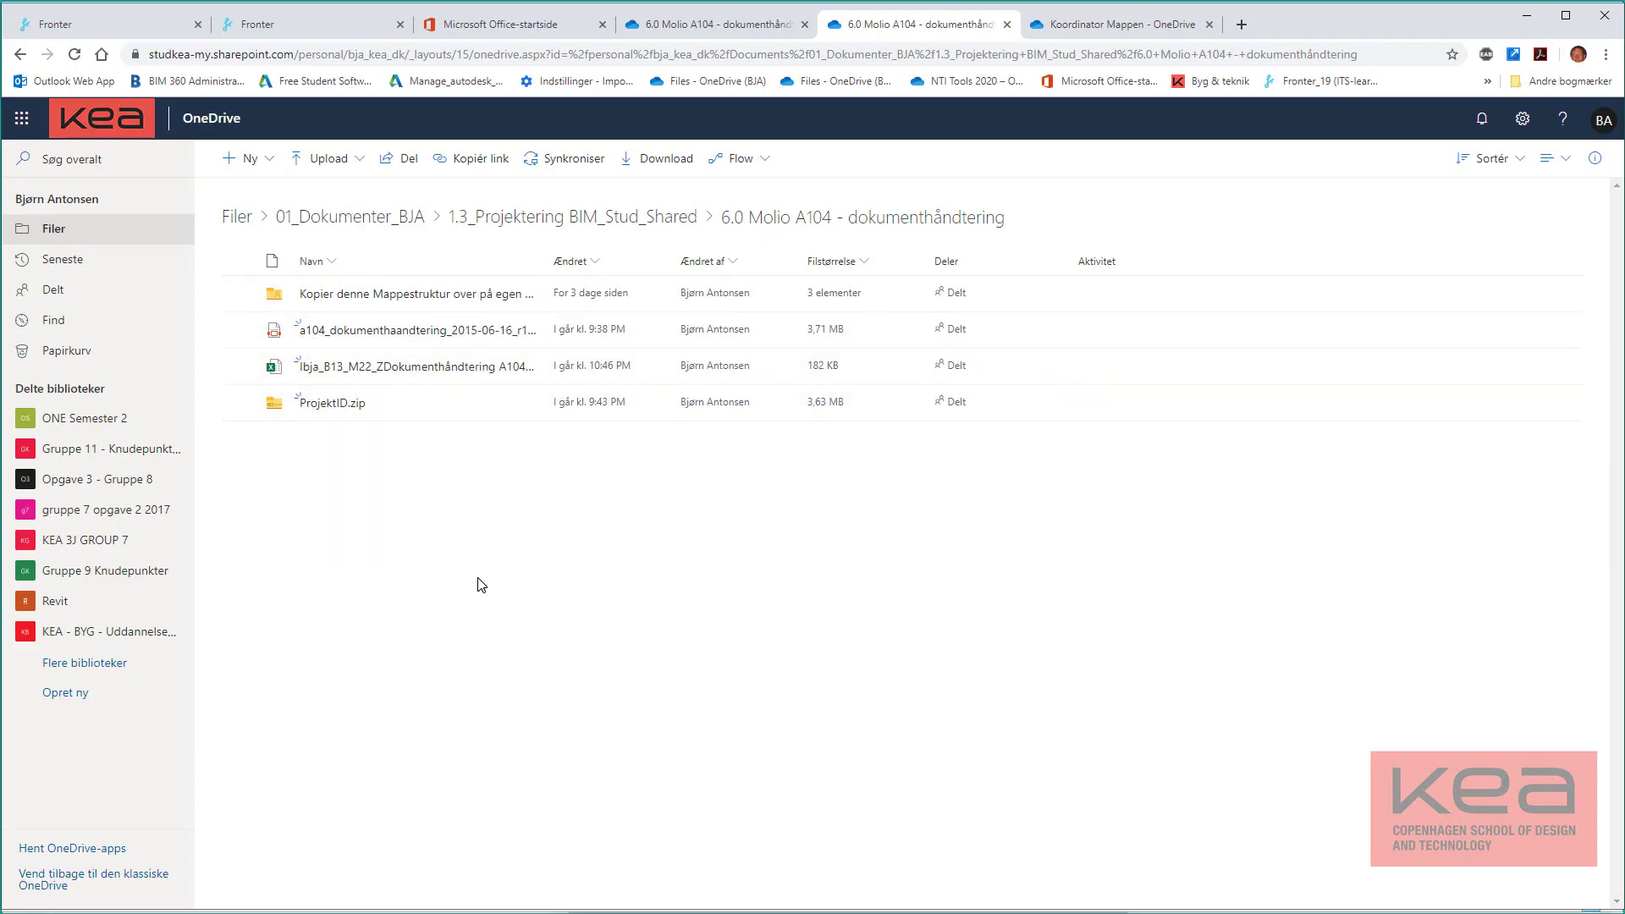
- From Fronter, follow the 'OneNote Class - Projektering BIM' resource to its class notebook
left_click(281, 23)
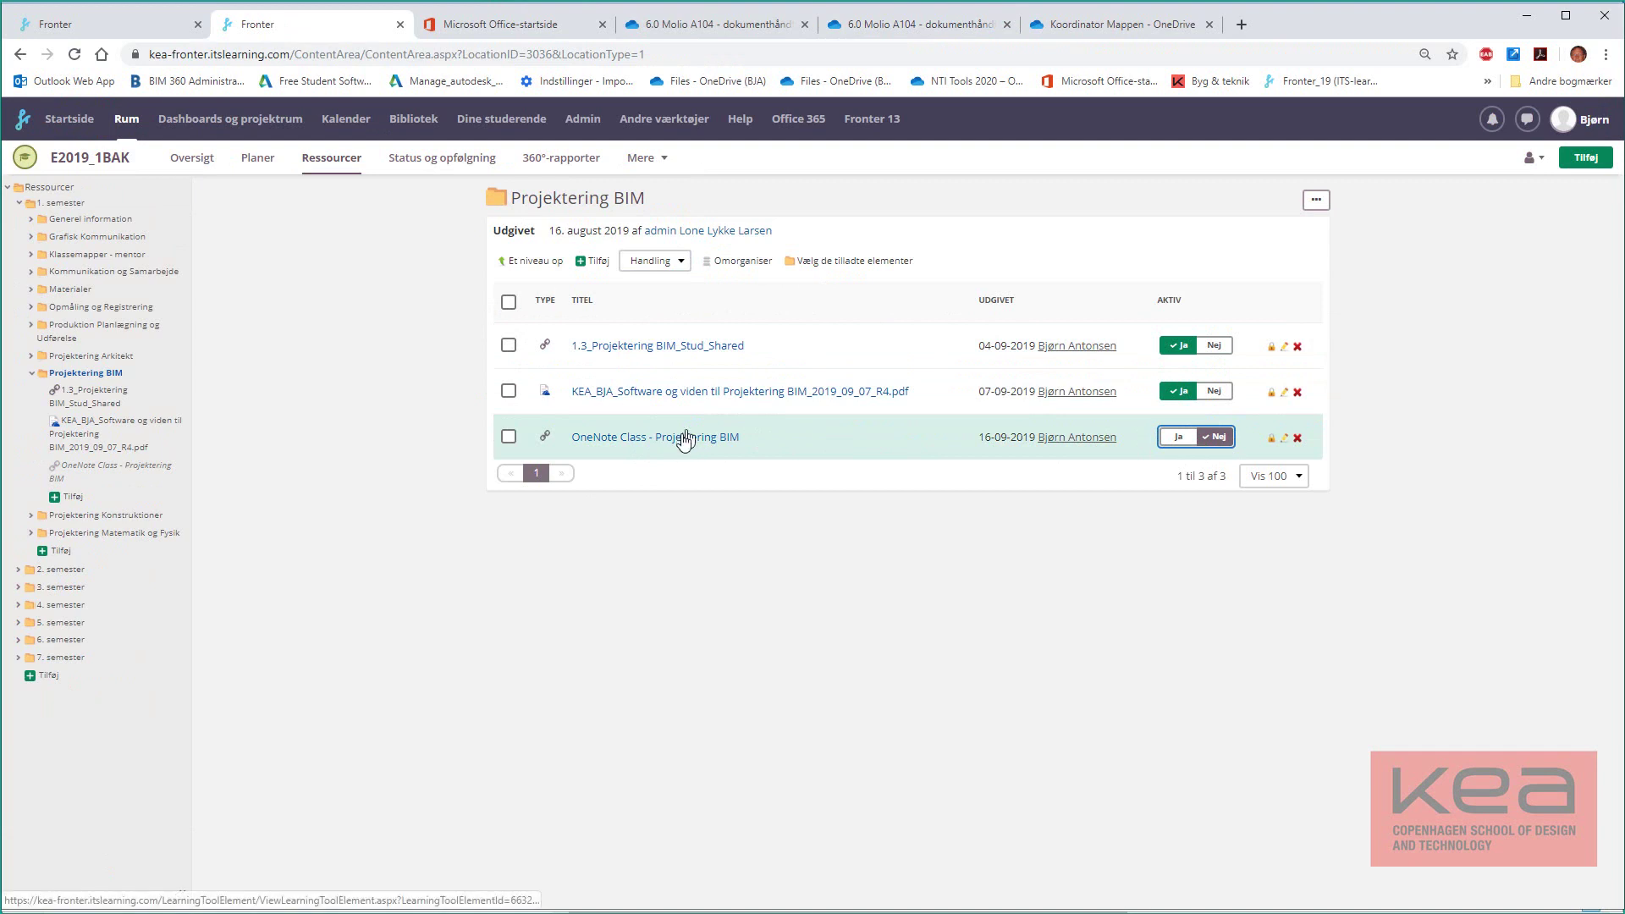
left_click(631, 440)
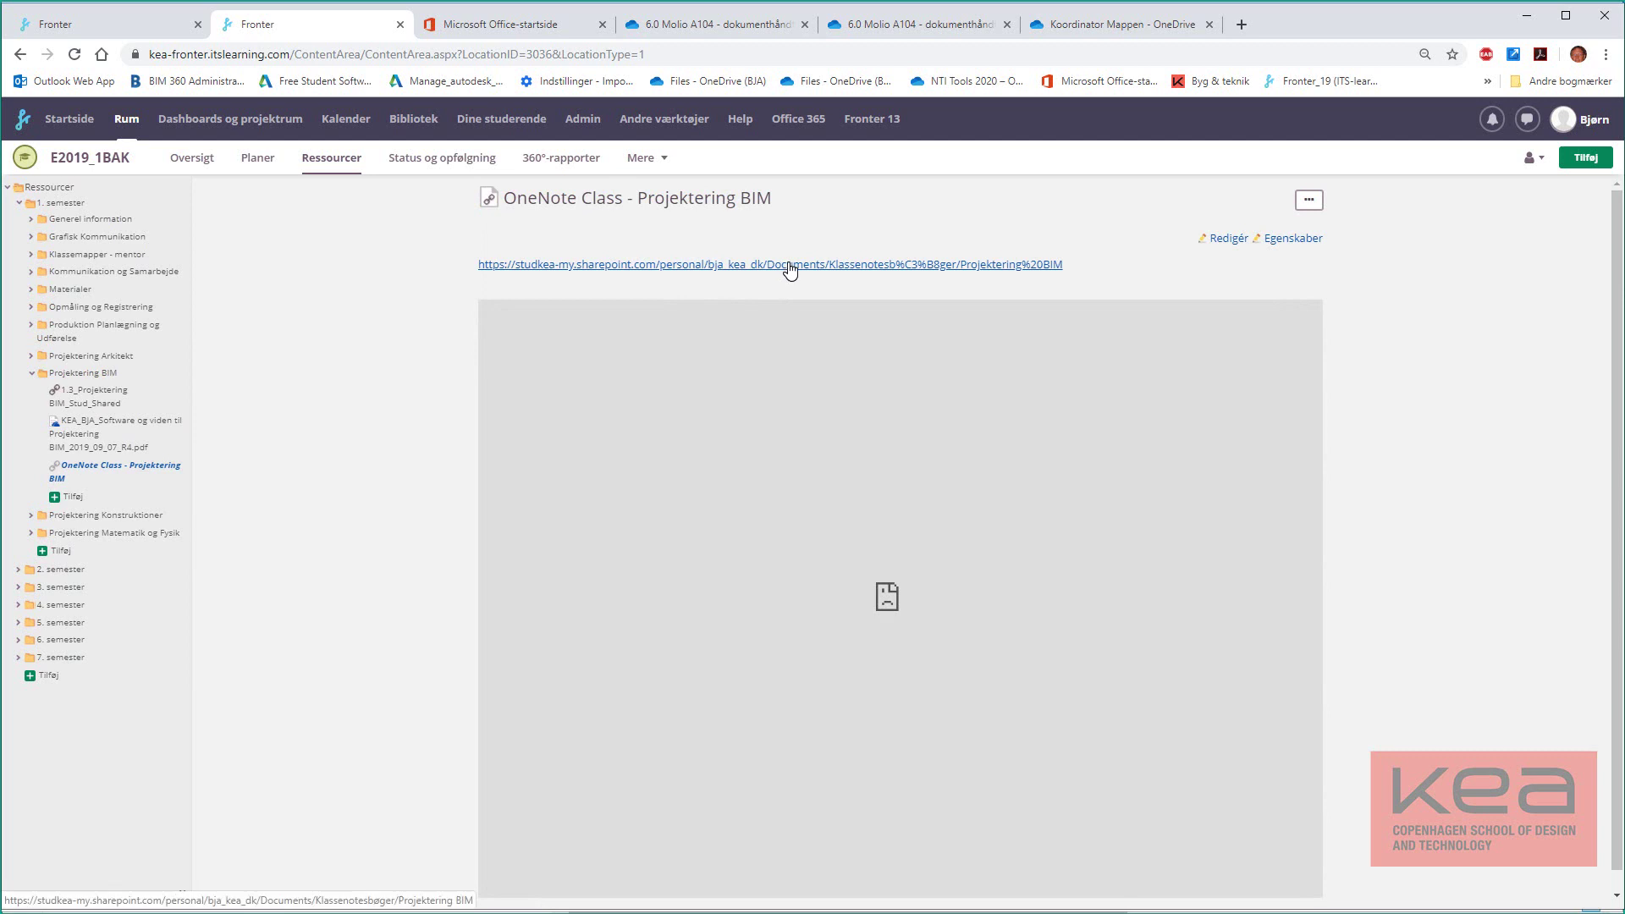
left_click(788, 265)
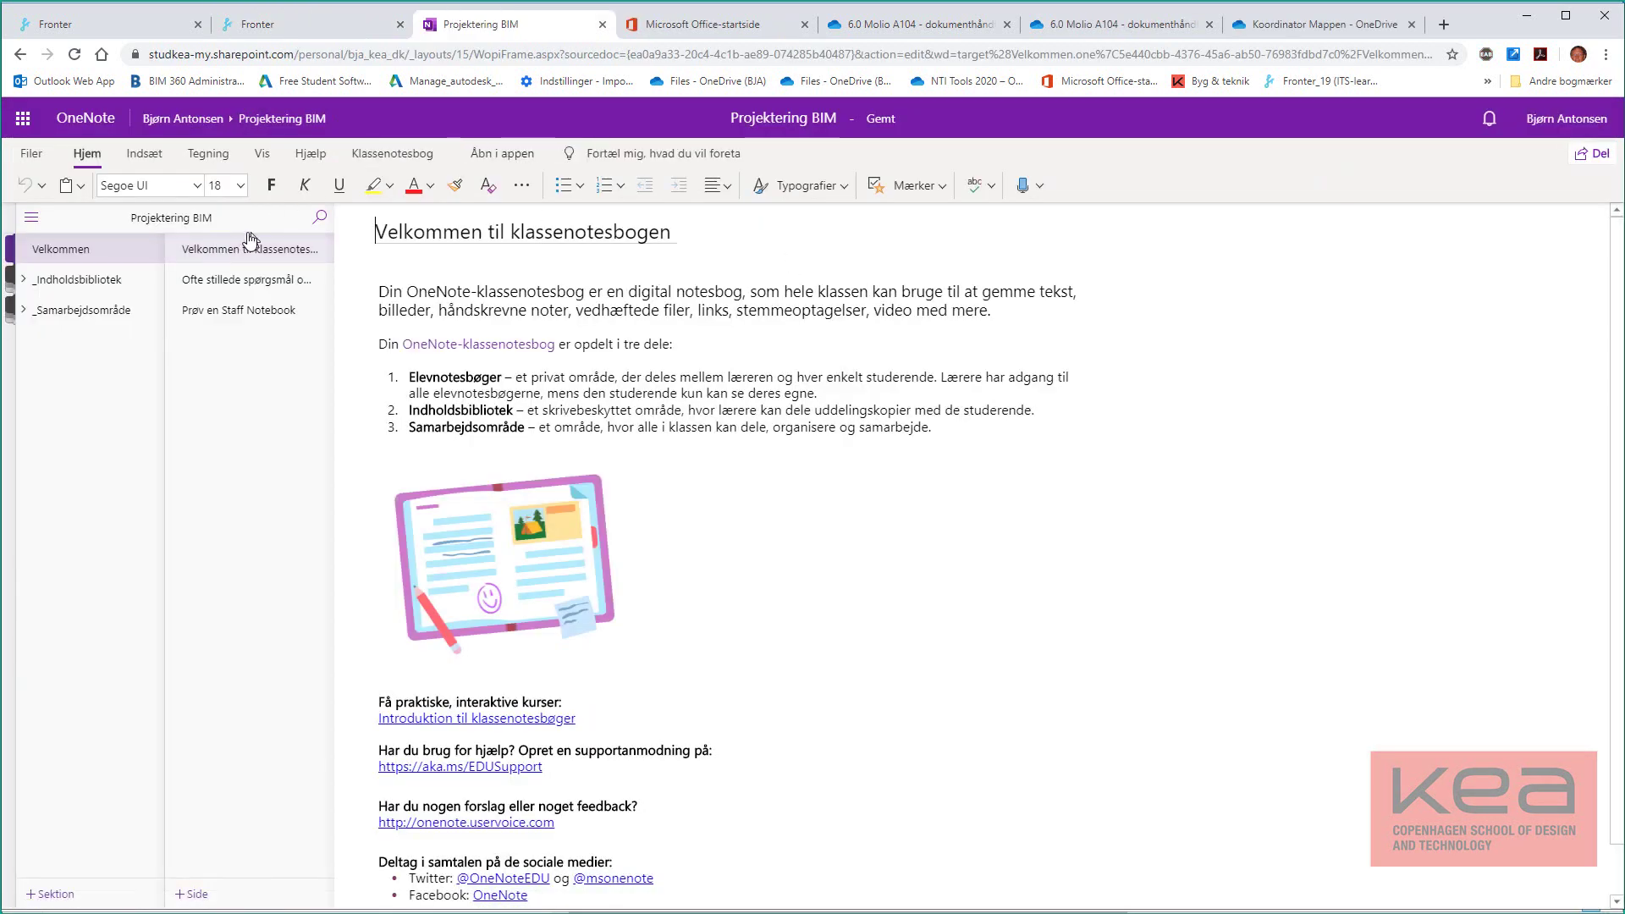
- Open the Projektering BIM notebook in desktop OneNote using 'Åbn i appen'
left_click(511, 161)
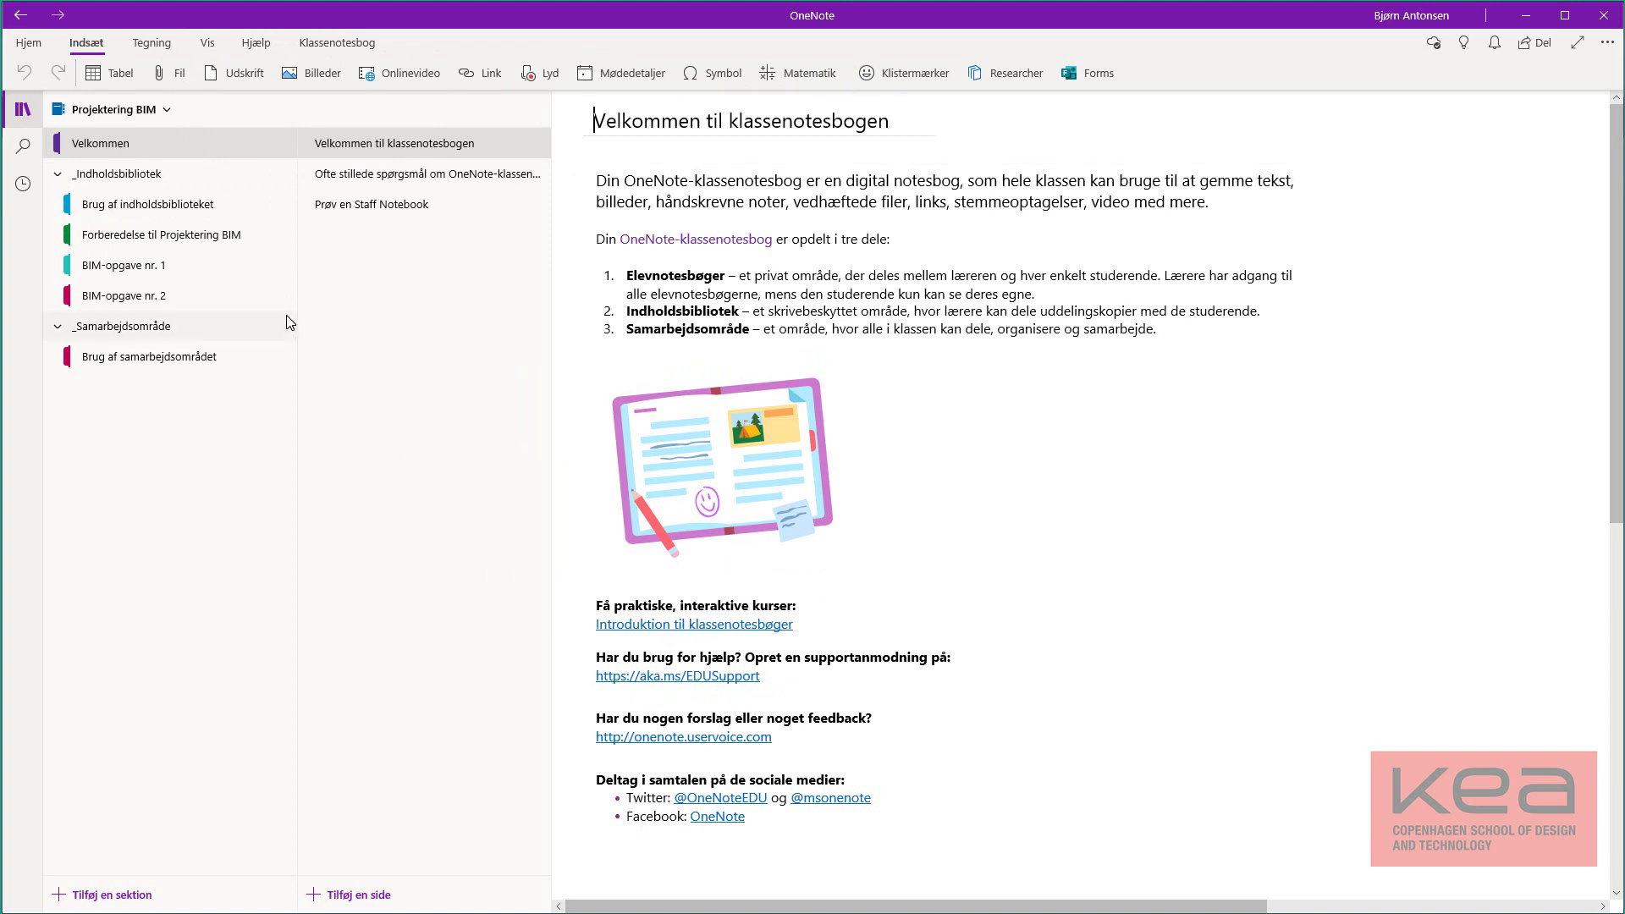
- Browse the Brug af indholdsbiblioteket, Forberedelse and BIM-opgave nr. 1 sections, selecting the assignment PDF
left_click(139, 210)
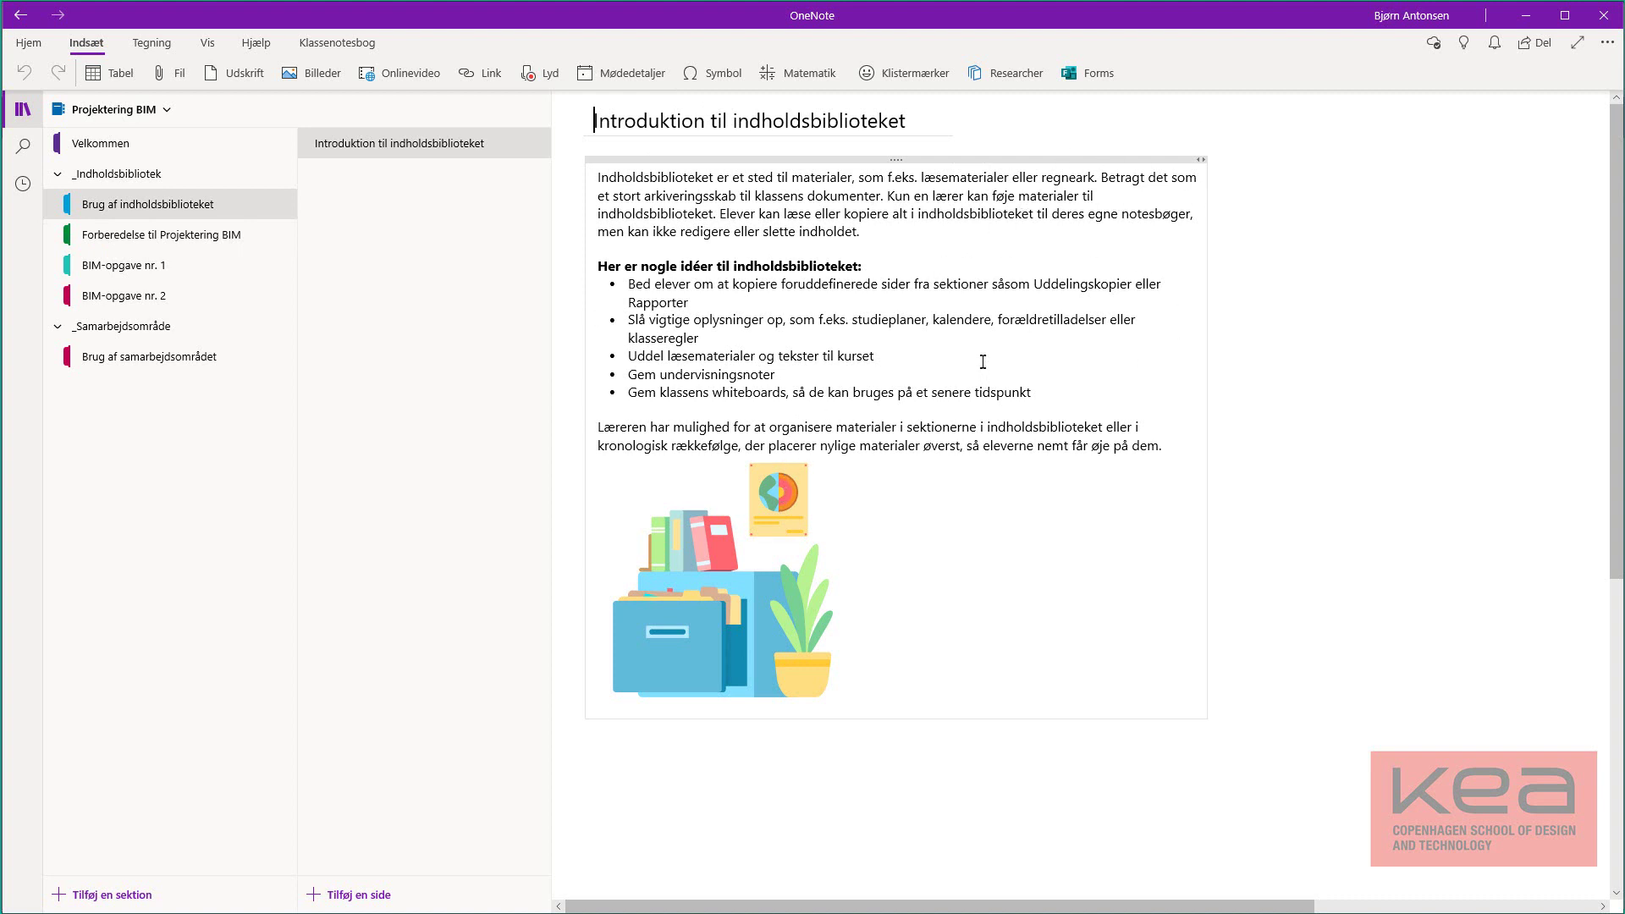
left_click(133, 240)
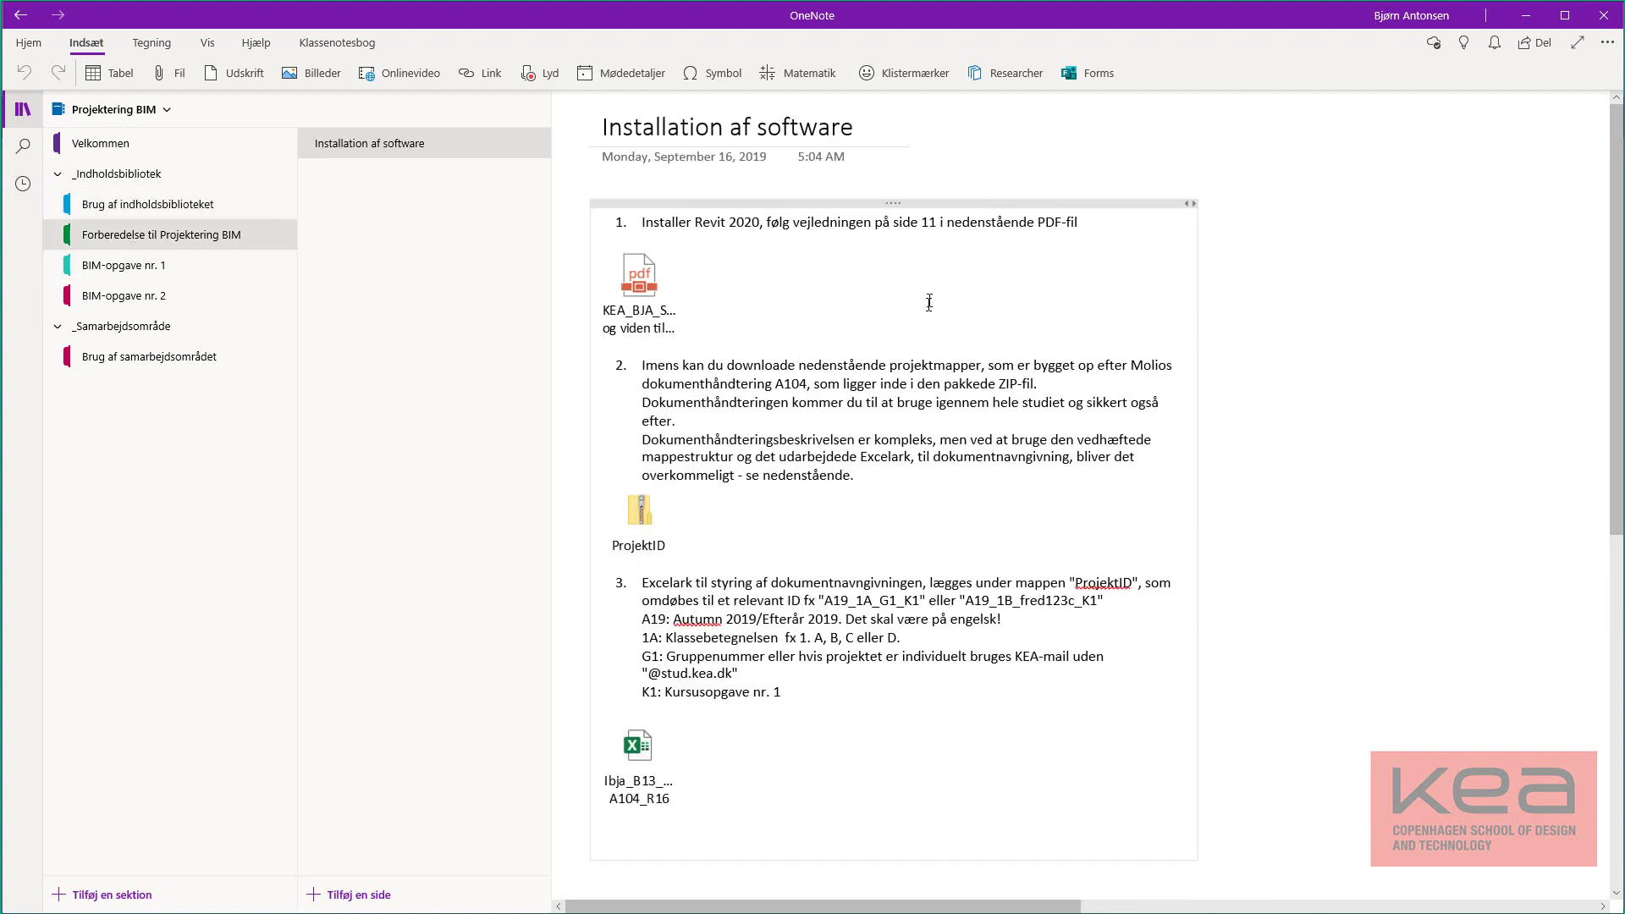
left_click(111, 272)
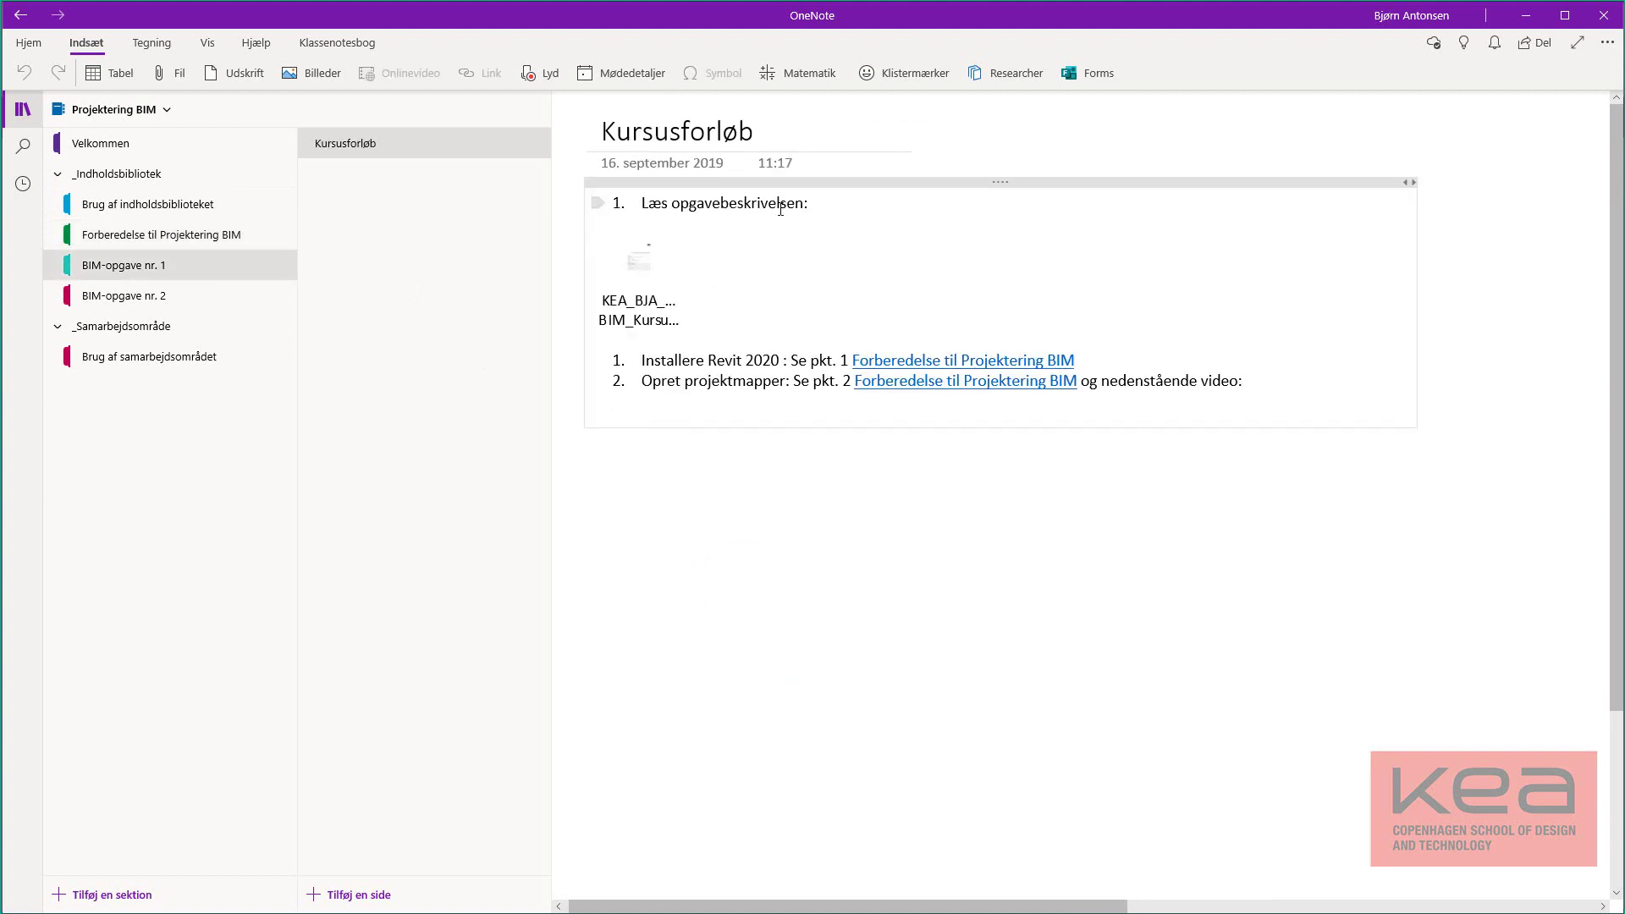
left_click(644, 264)
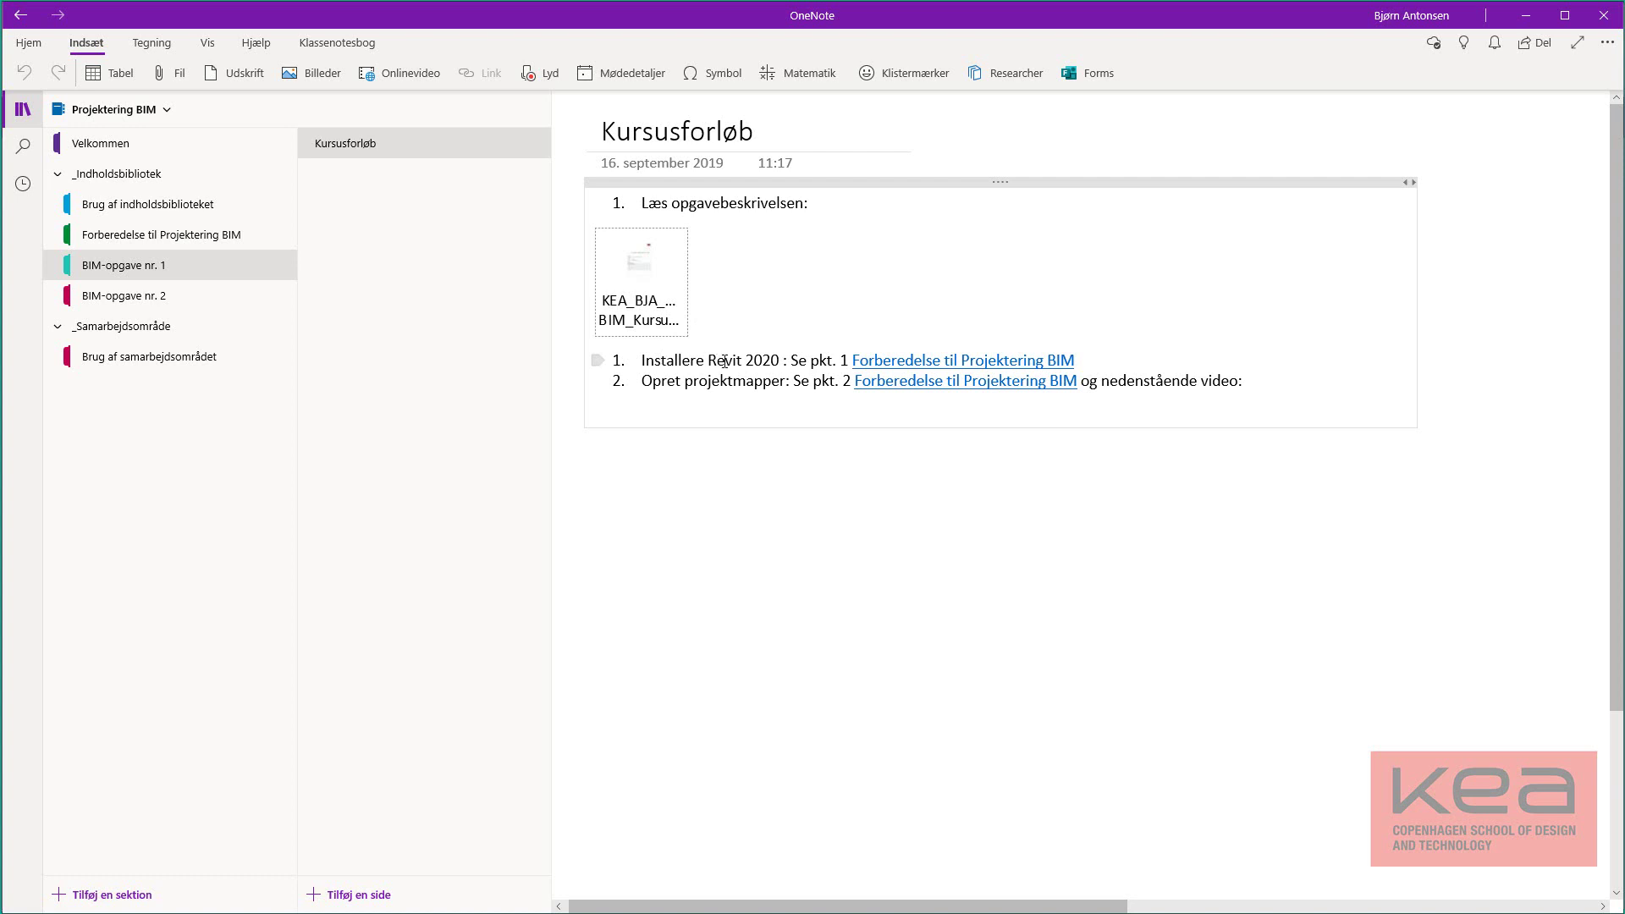
- Follow the link to Forberedelse til Projektering BIM and right-click the ProjektID attachment
left_click(945, 364)
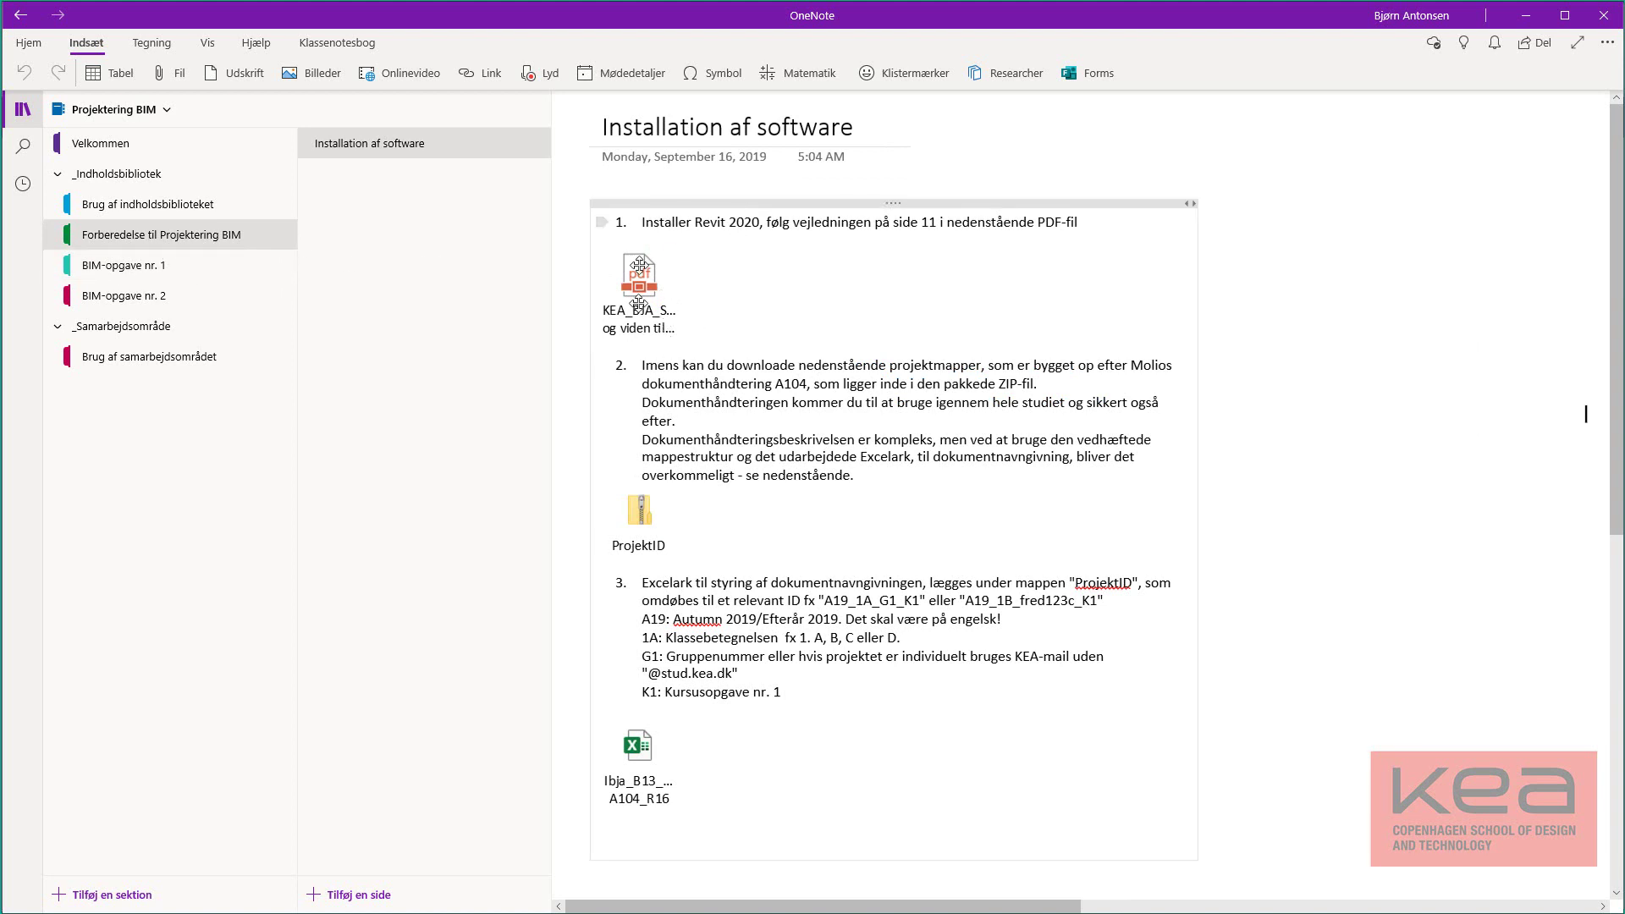
left_click(133, 267)
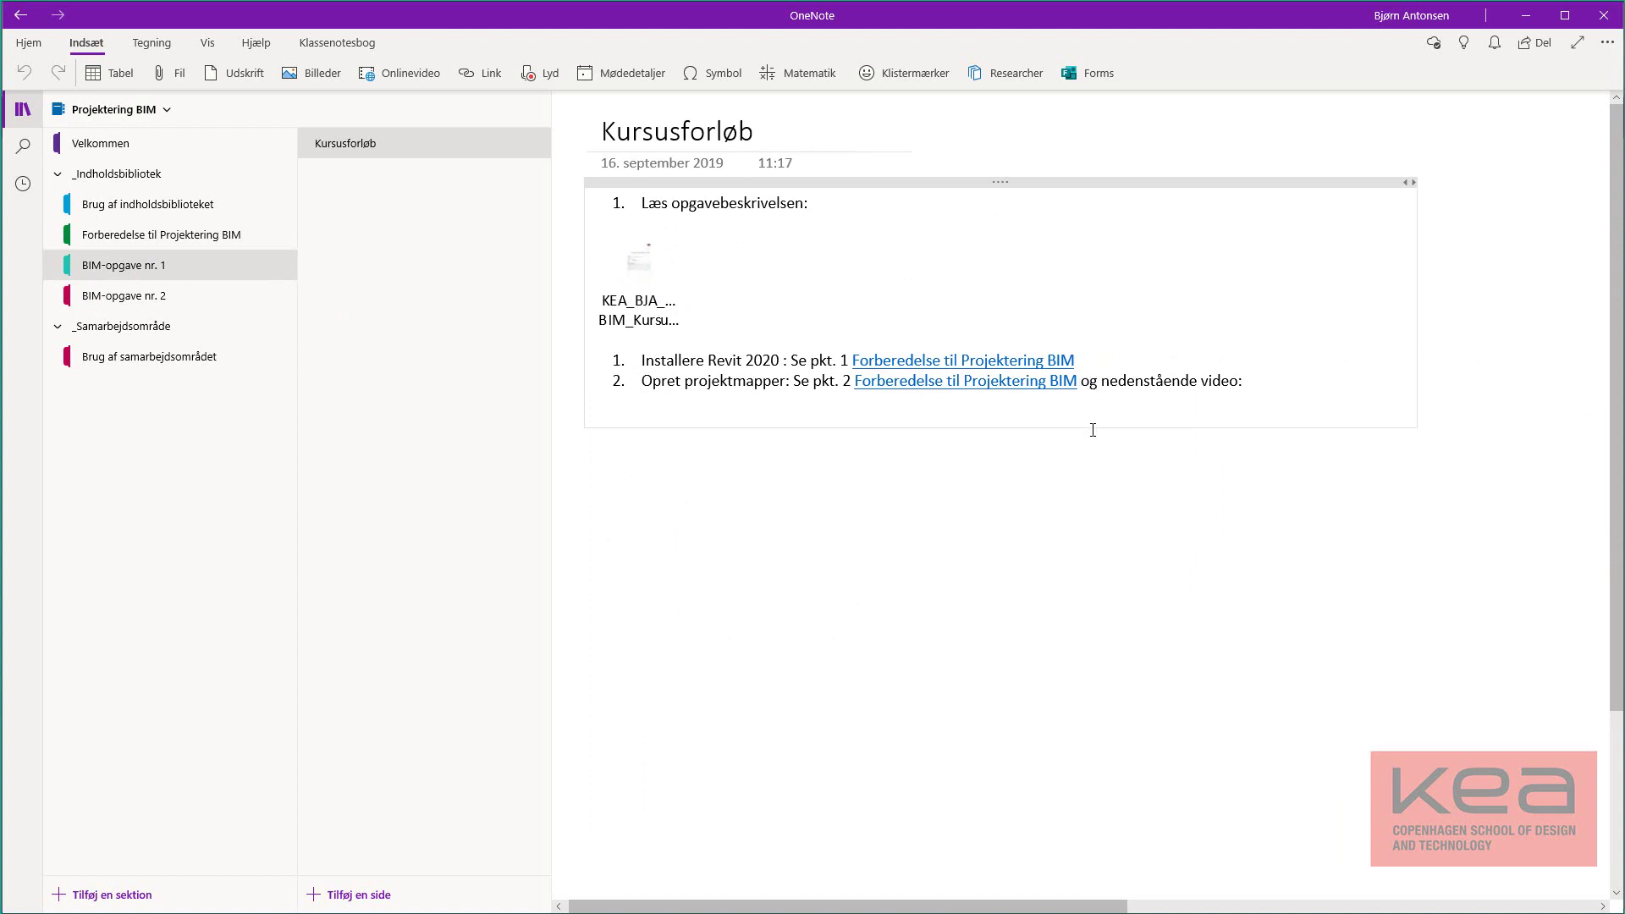
left_click(962, 390)
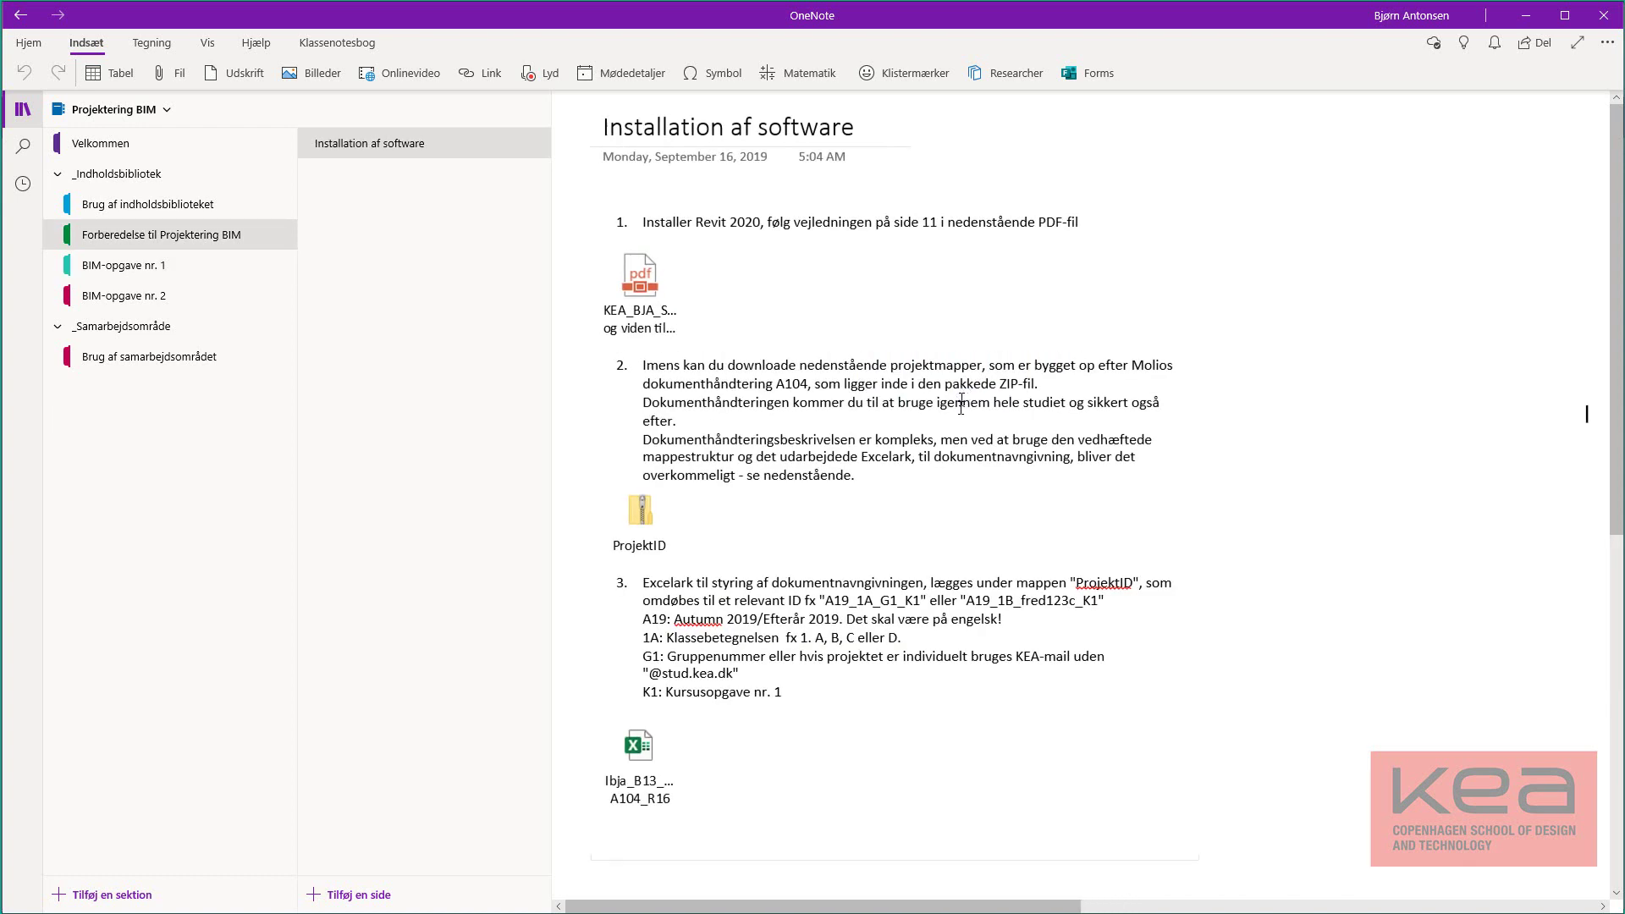
right_click(640, 518)
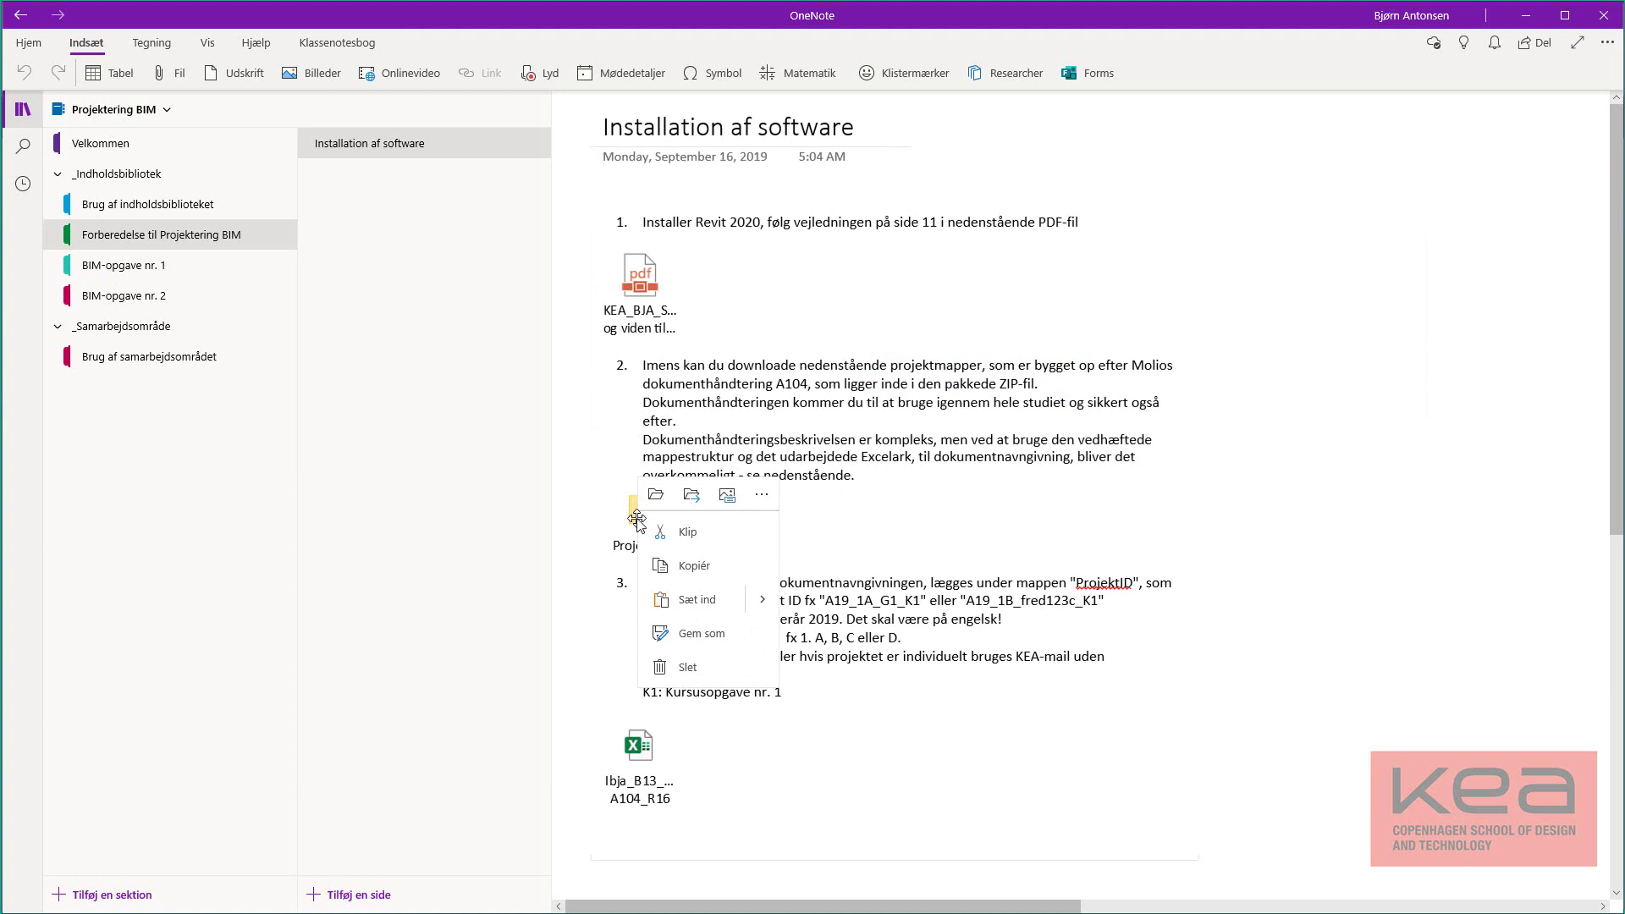
- Save ProjektID.zip via Gem som into the OneDrive - Københavns Erhvervsakademi folder
left_click(702, 633)
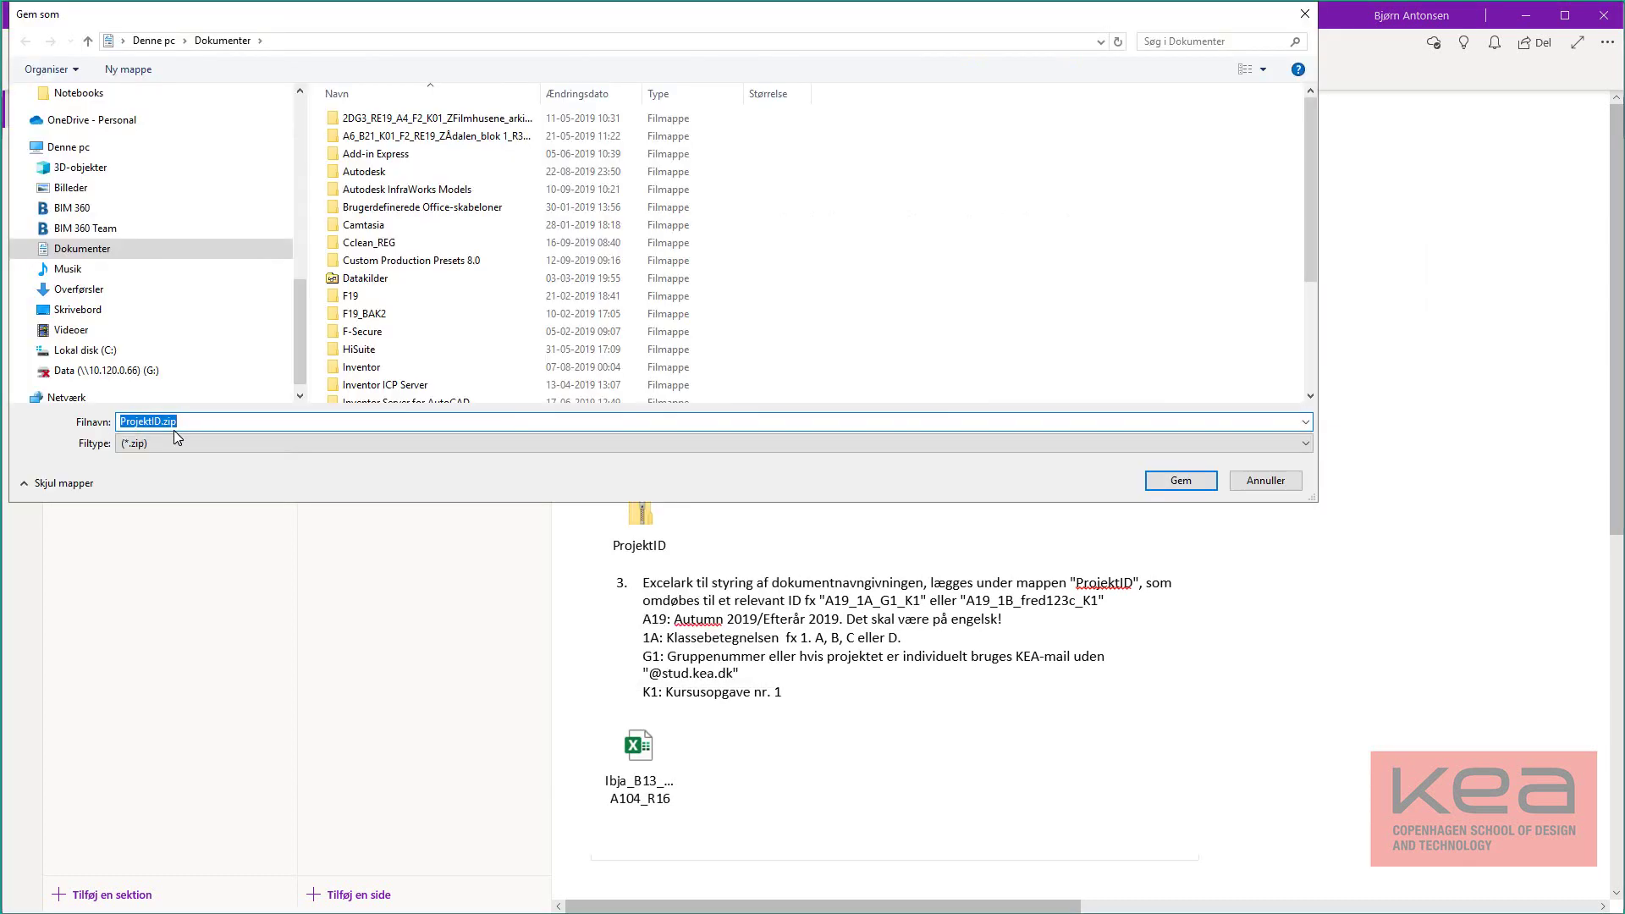
left_click(148, 311)
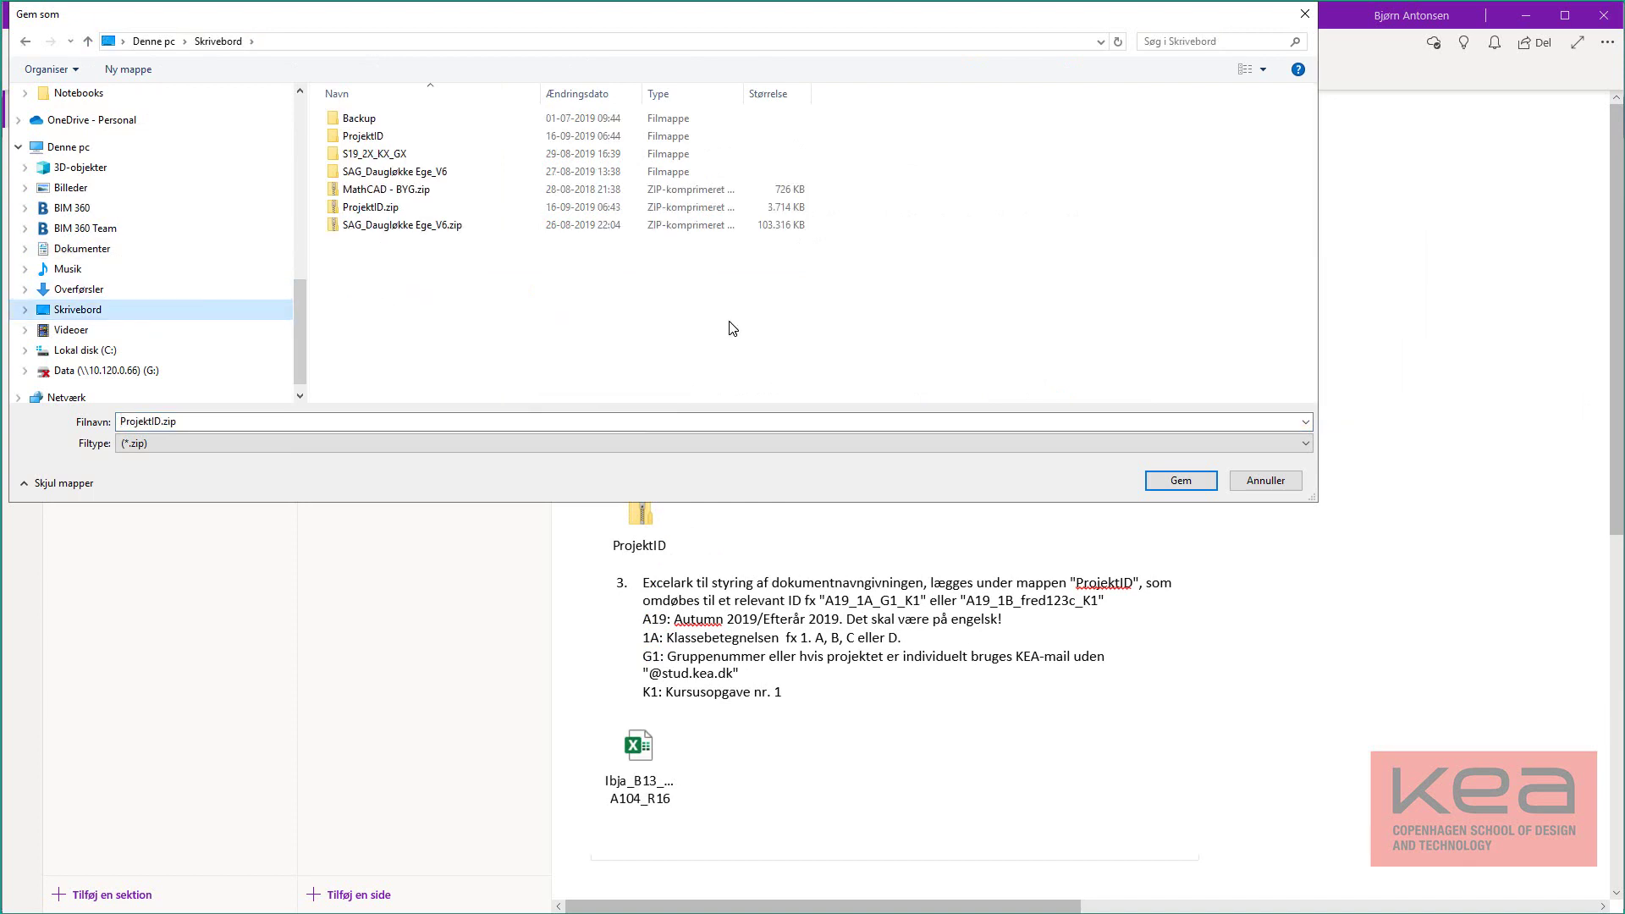
left_click_drag(298, 322, 313, 167)
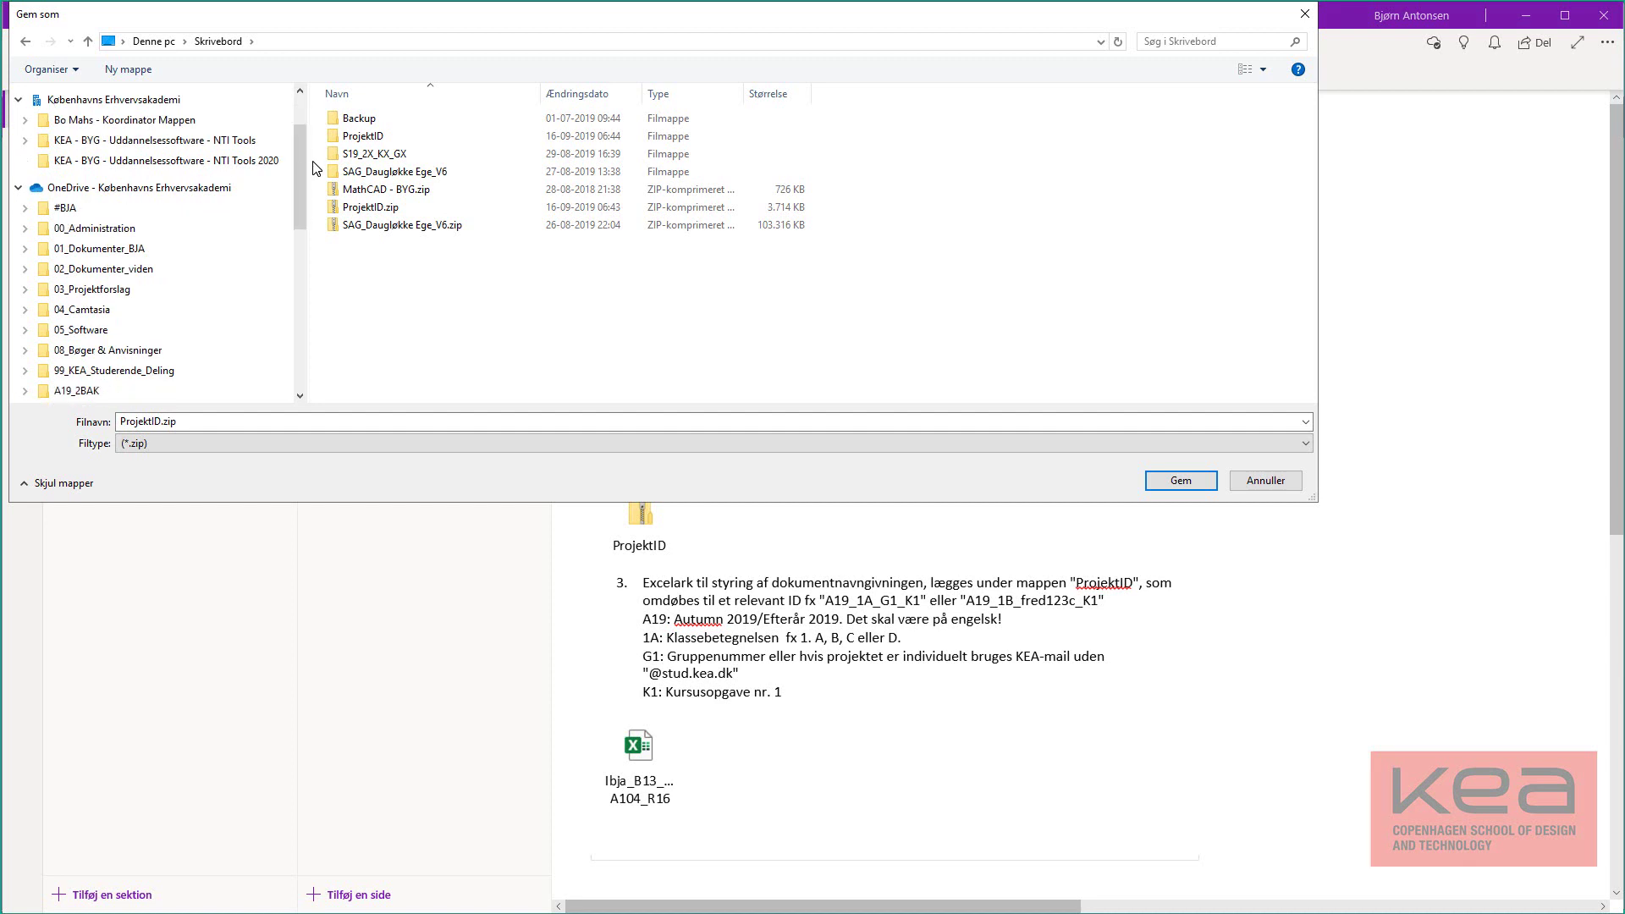
left_click(119, 188)
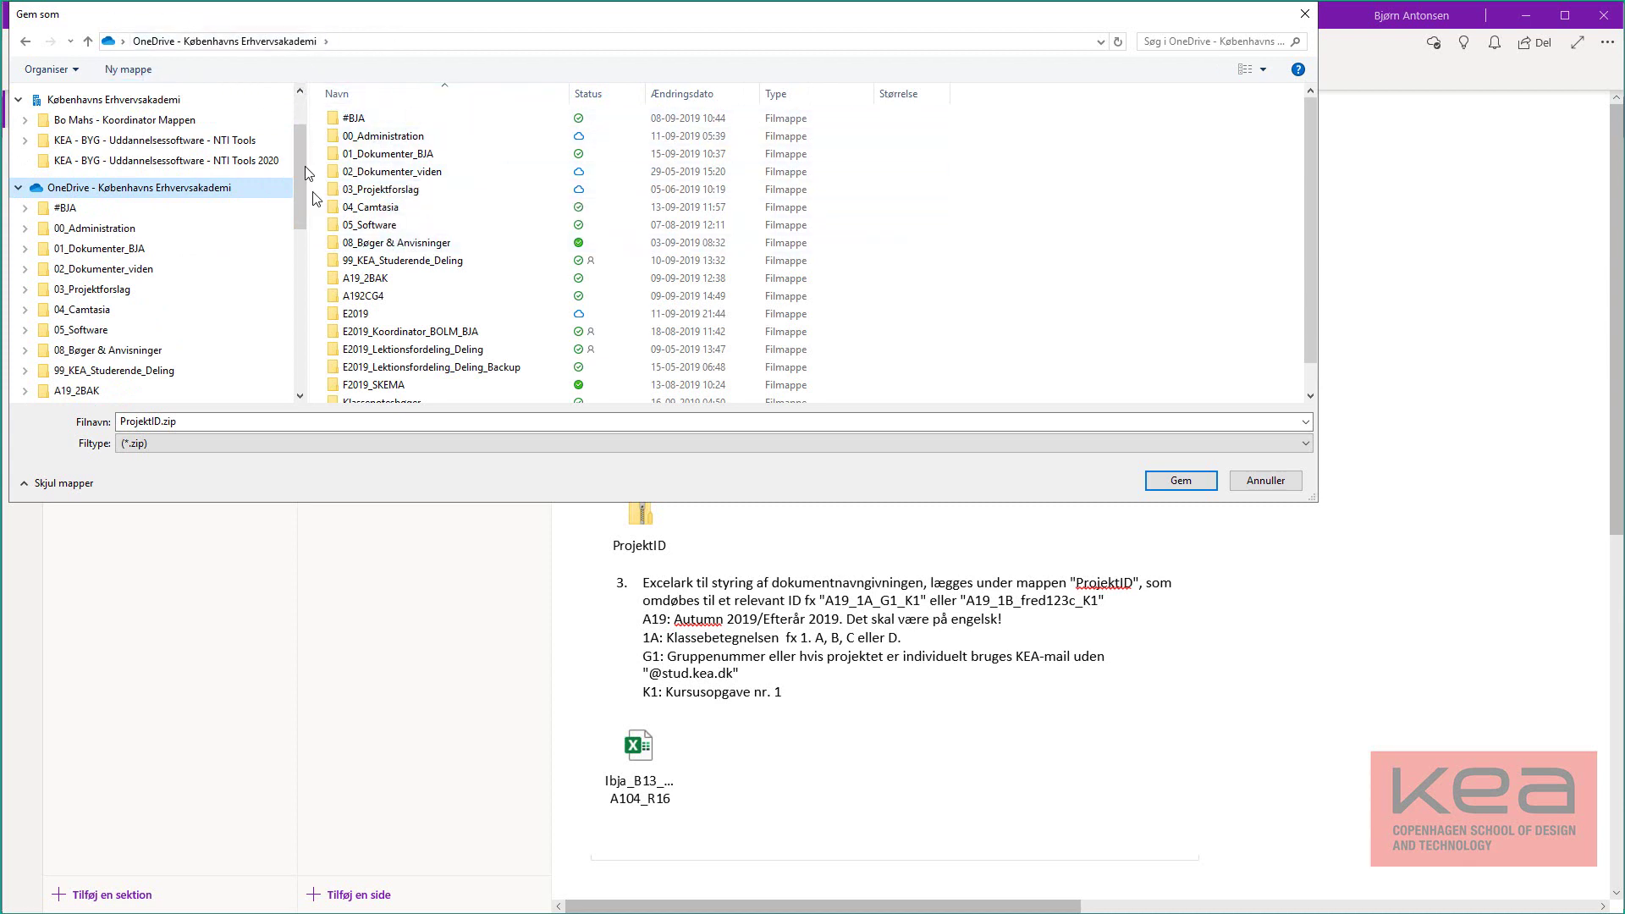
left_click(1184, 482)
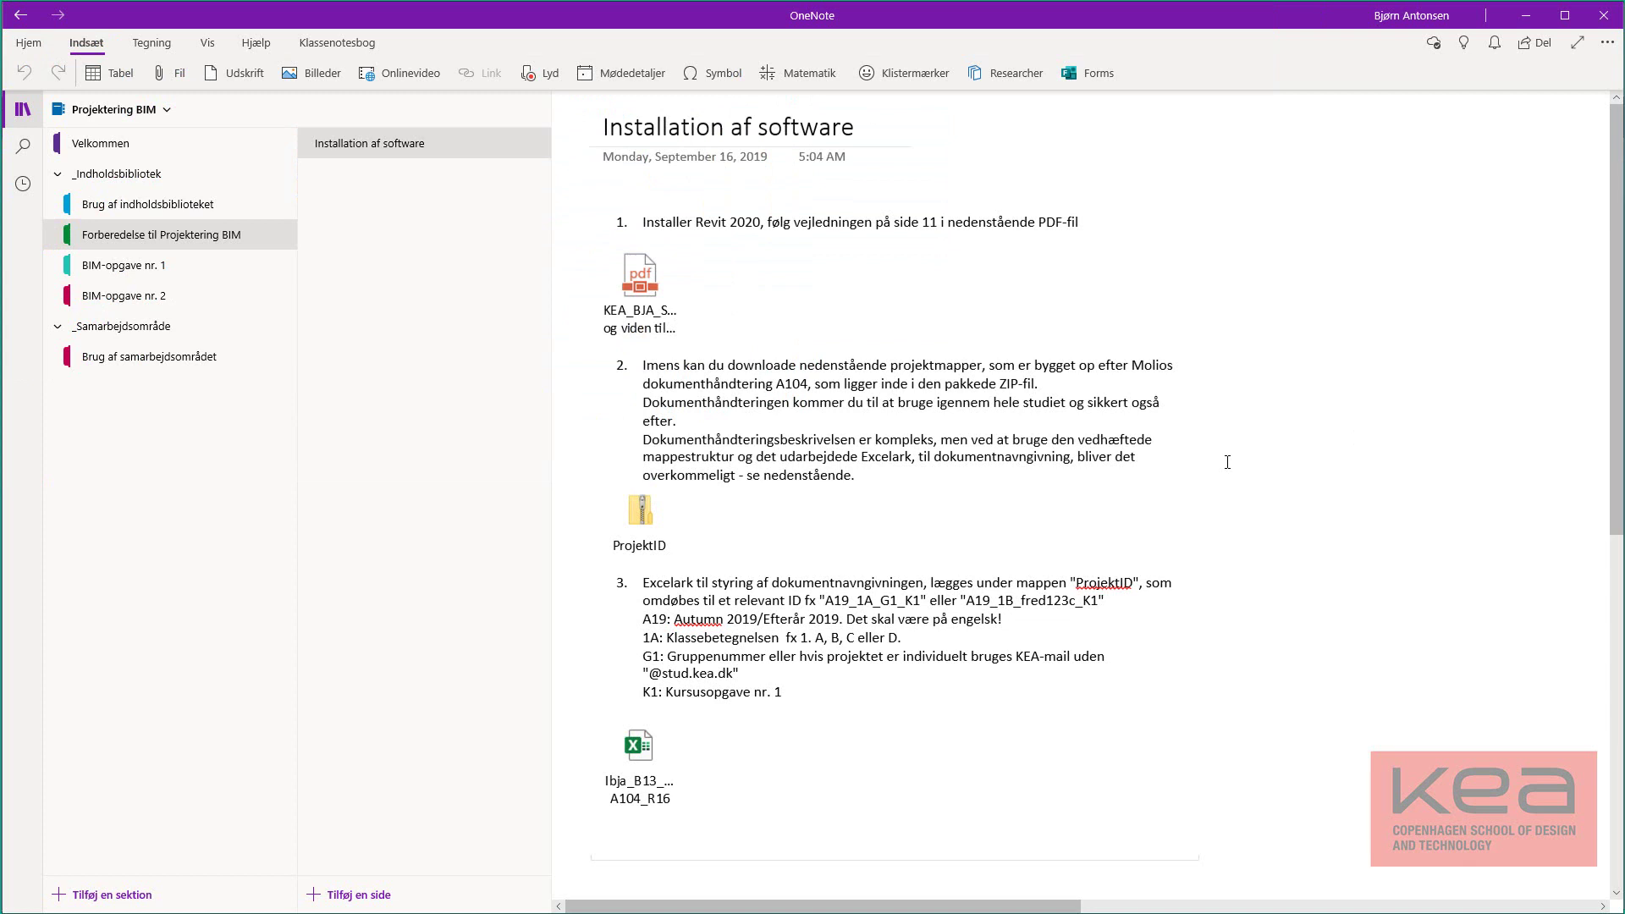
- Extract ProjektID.zip with Pak alt ud into a new ProjektID folder in the OneDrive root
key("alt+Tab")
key("alt+Tab")
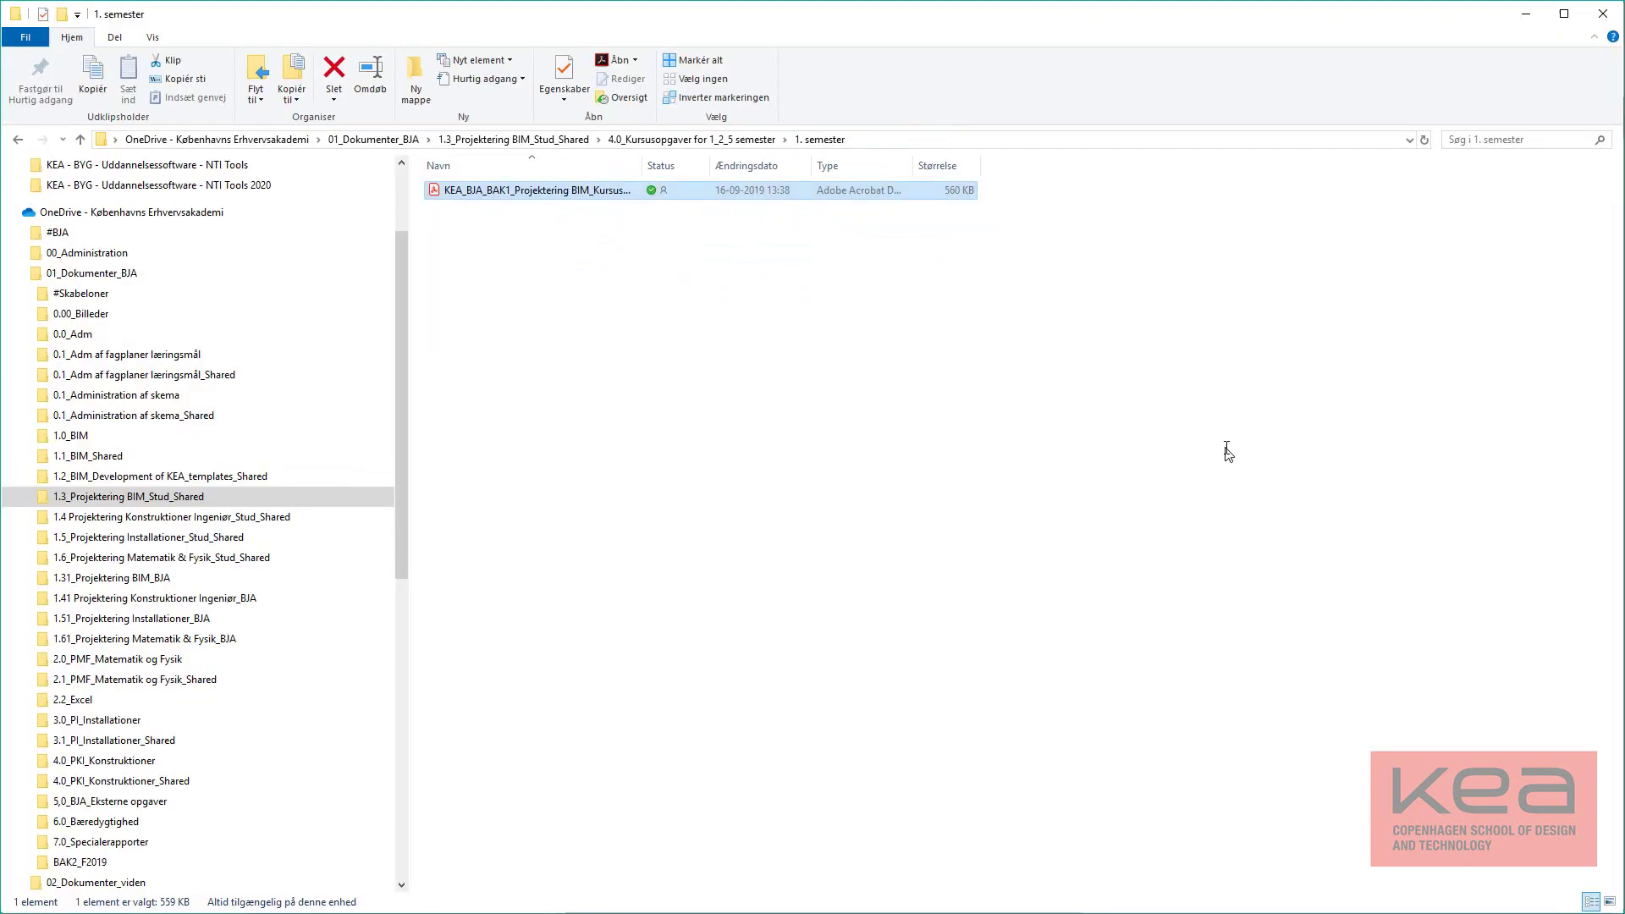
left_click(145, 217)
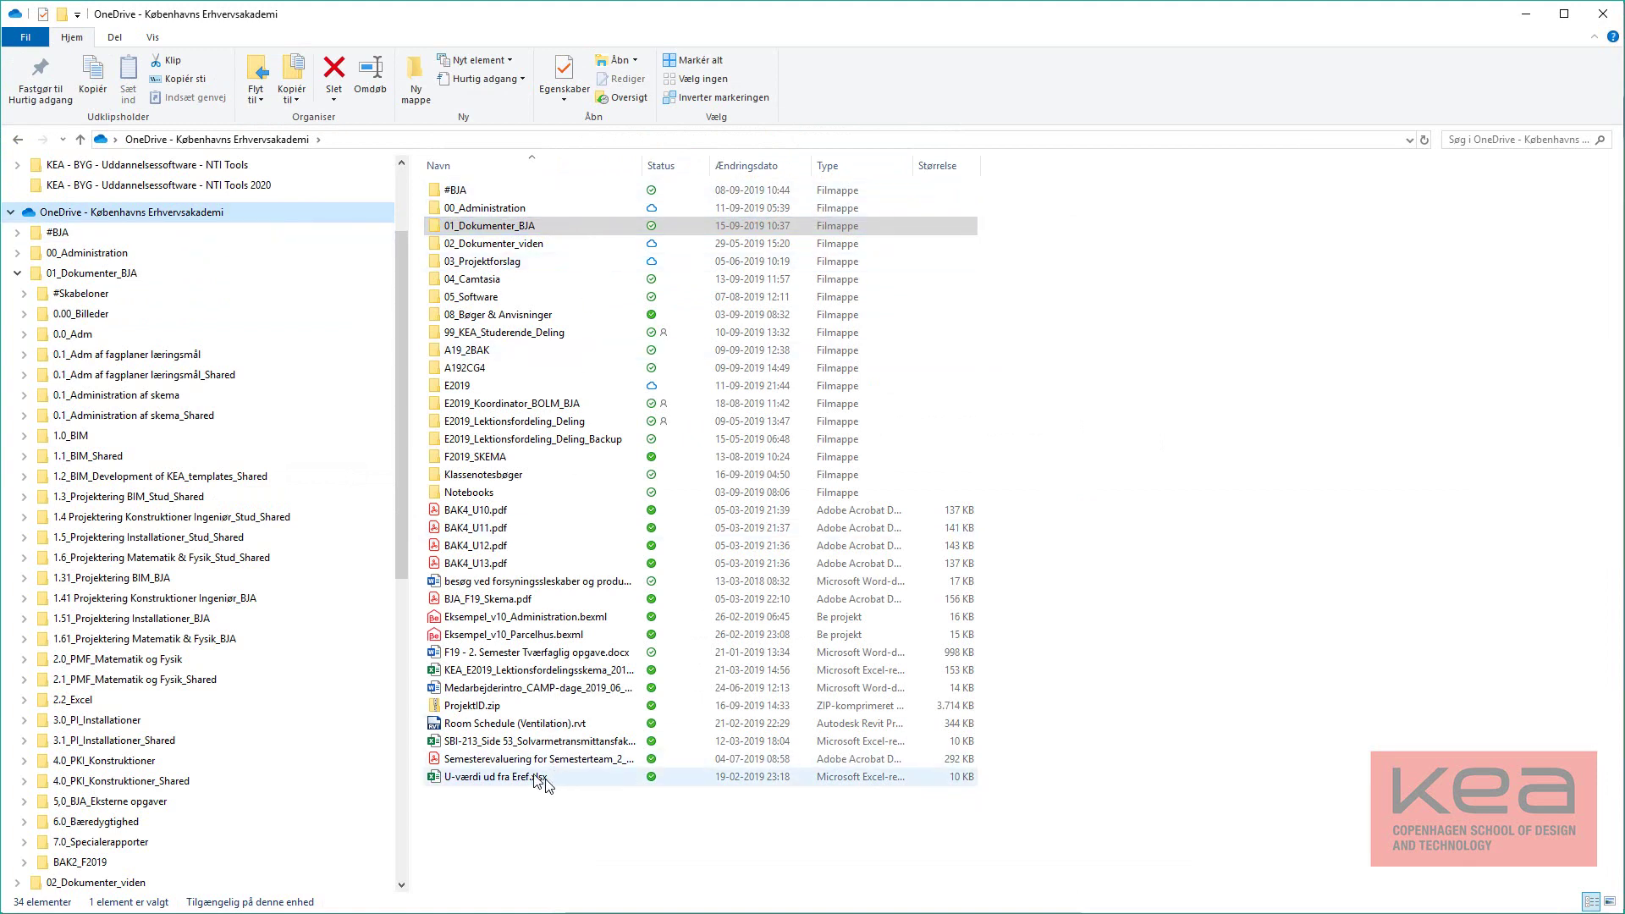
left_click(487, 707)
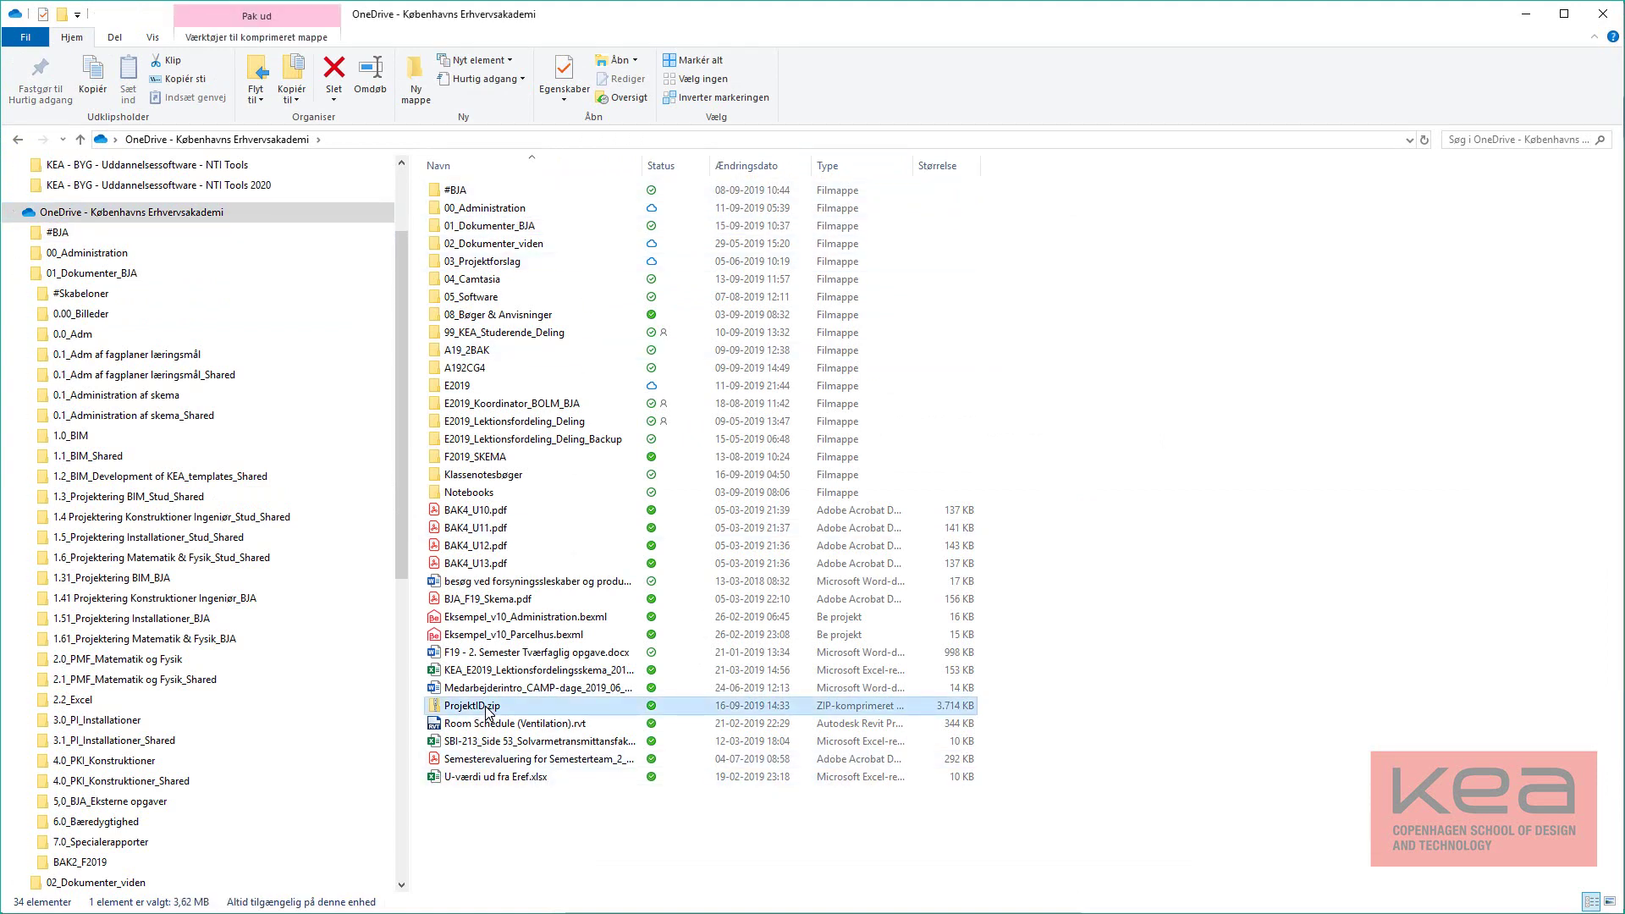
right_click(477, 705)
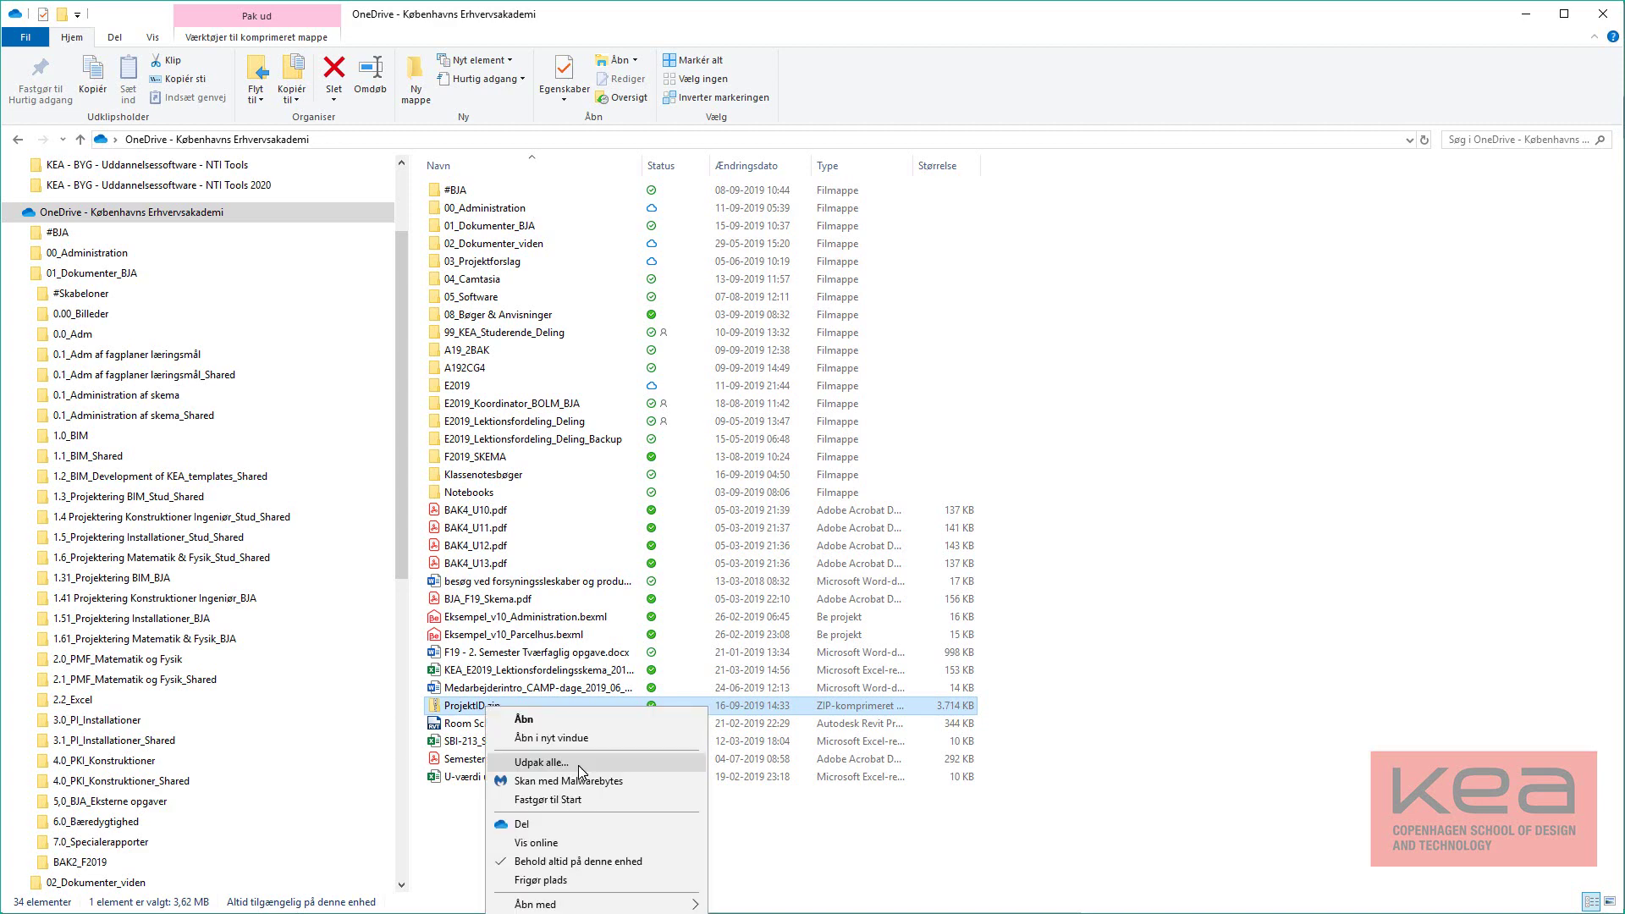
left_click(577, 765)
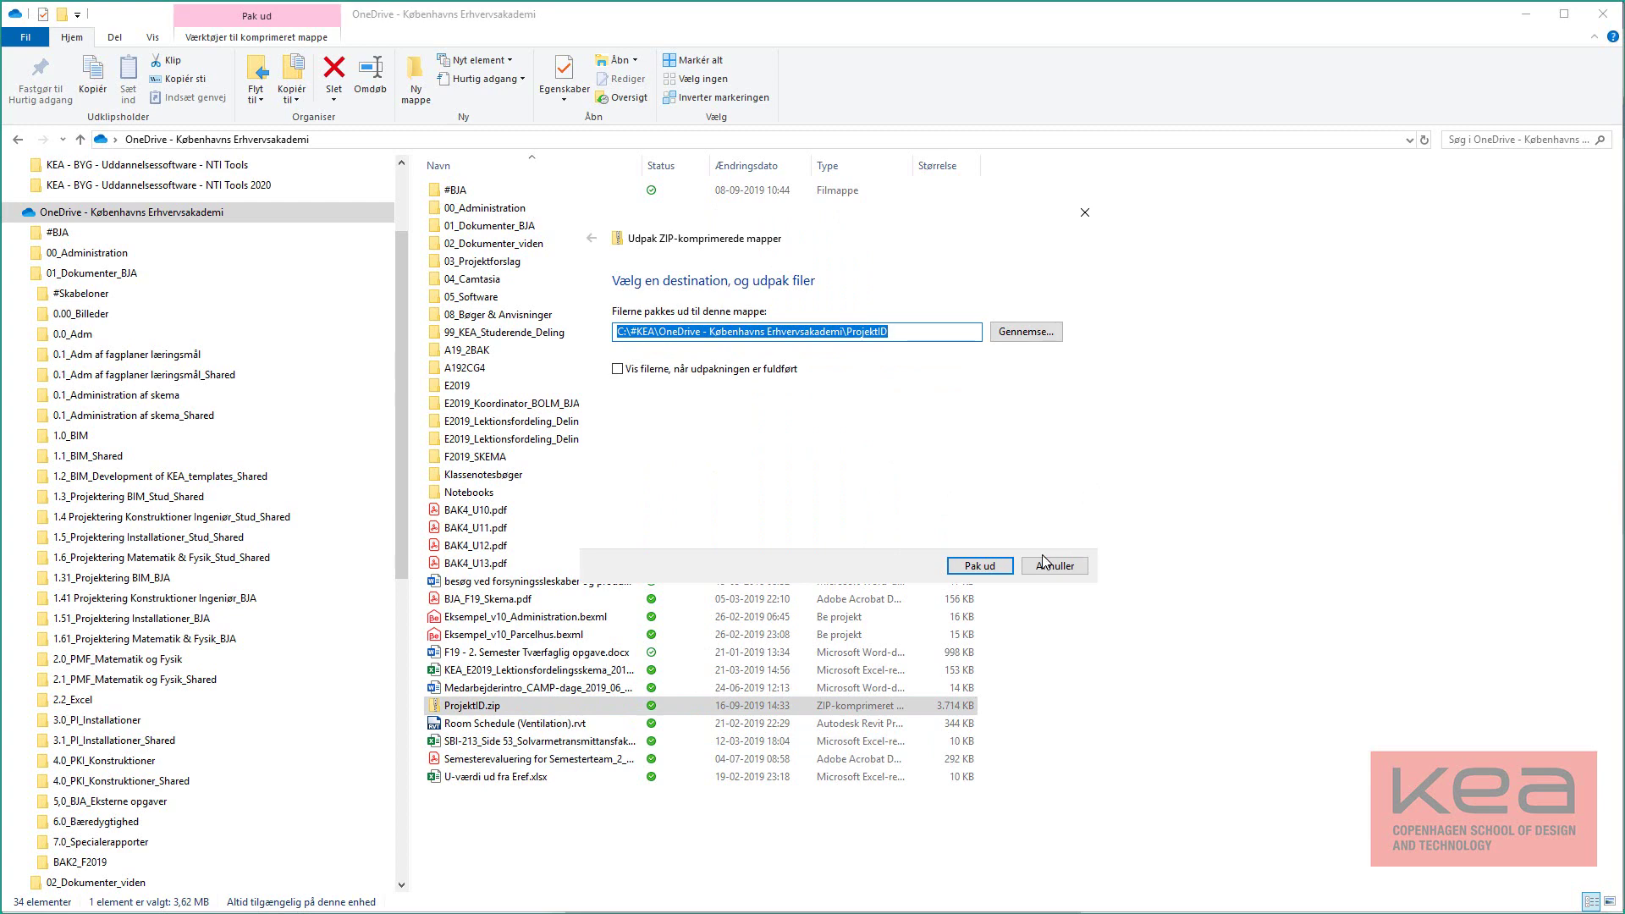
left_click(990, 565)
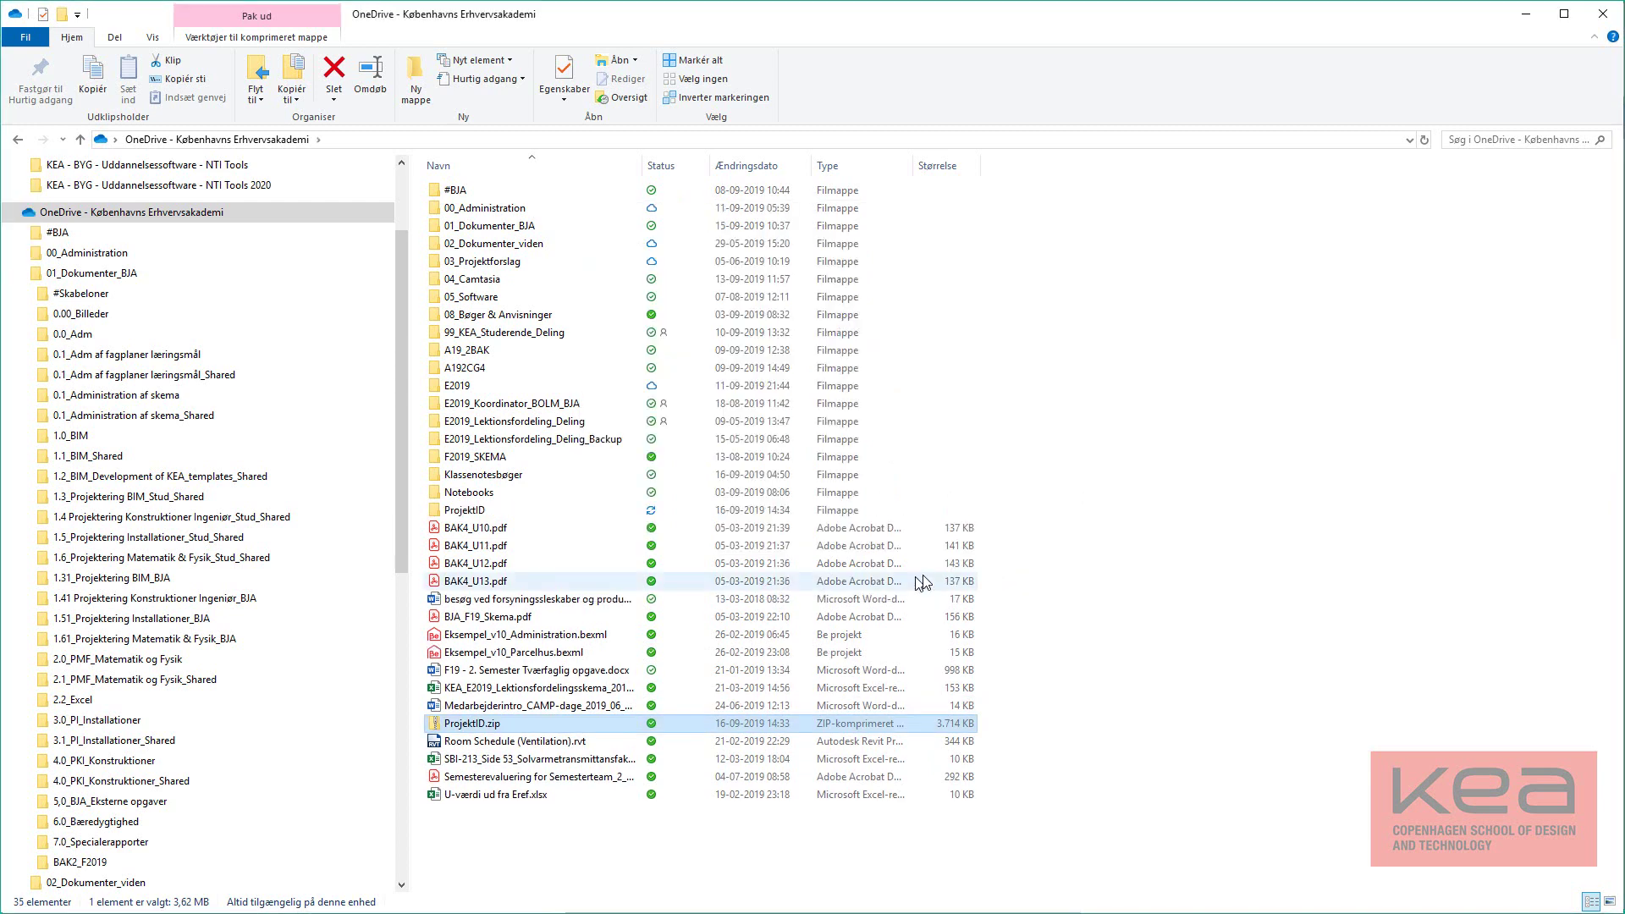
left_click(483, 518)
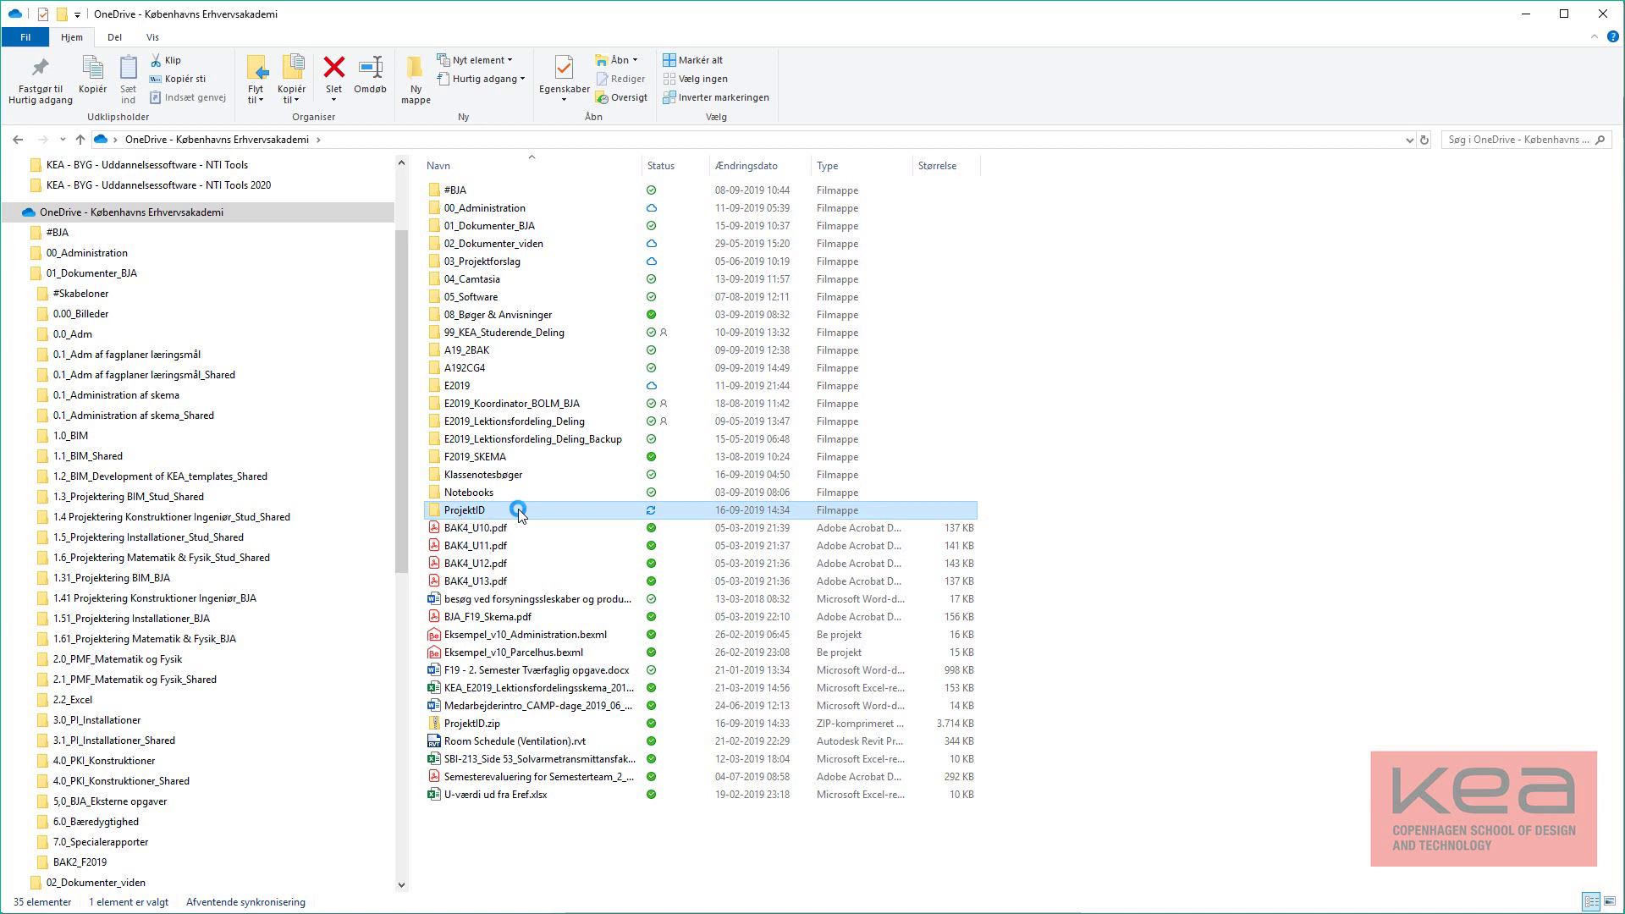
- Rename the ProjektID folder to A19_1A_bja_K1, fixing a mistyped part along the way
right_click(519, 513)
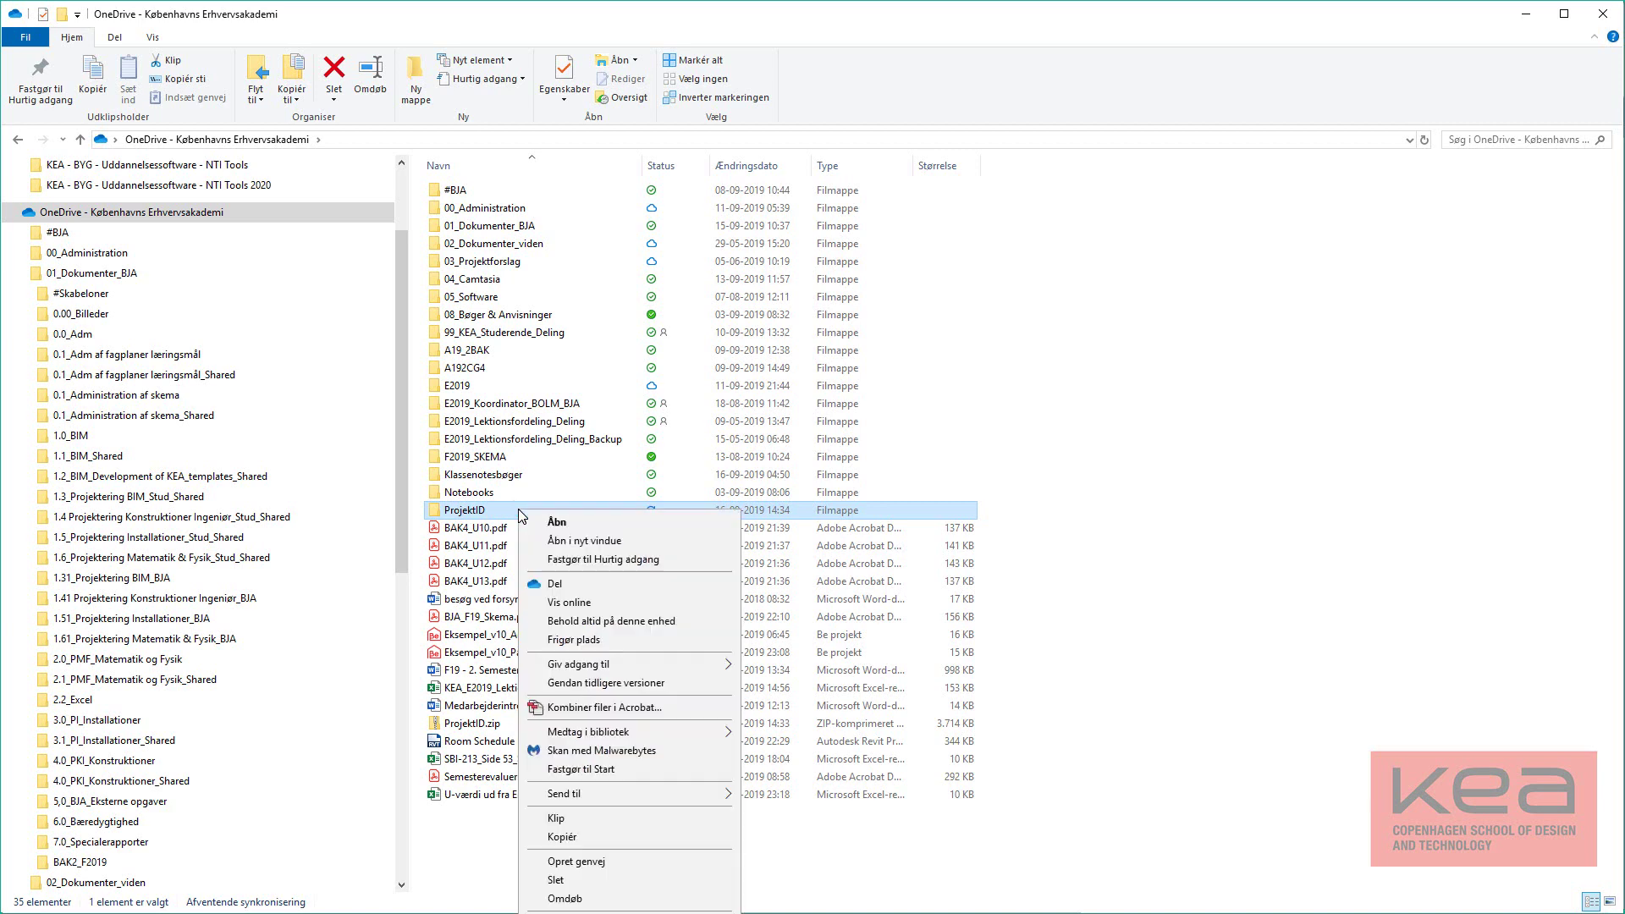
left_click(592, 898)
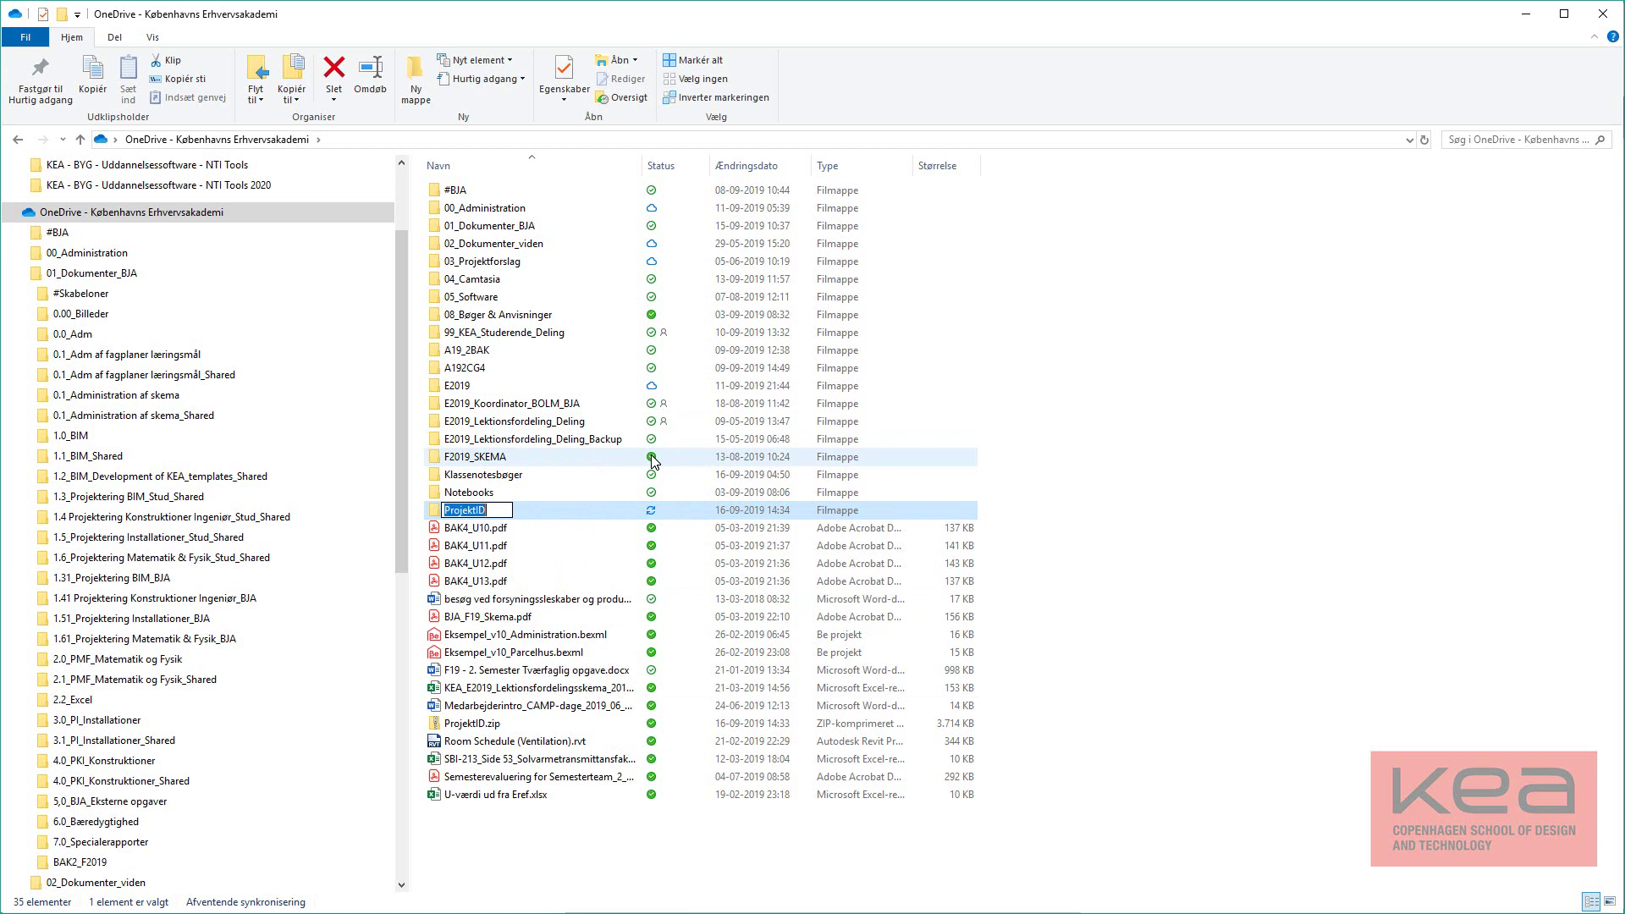
type("A19_1A_")
type("NLI08hC")
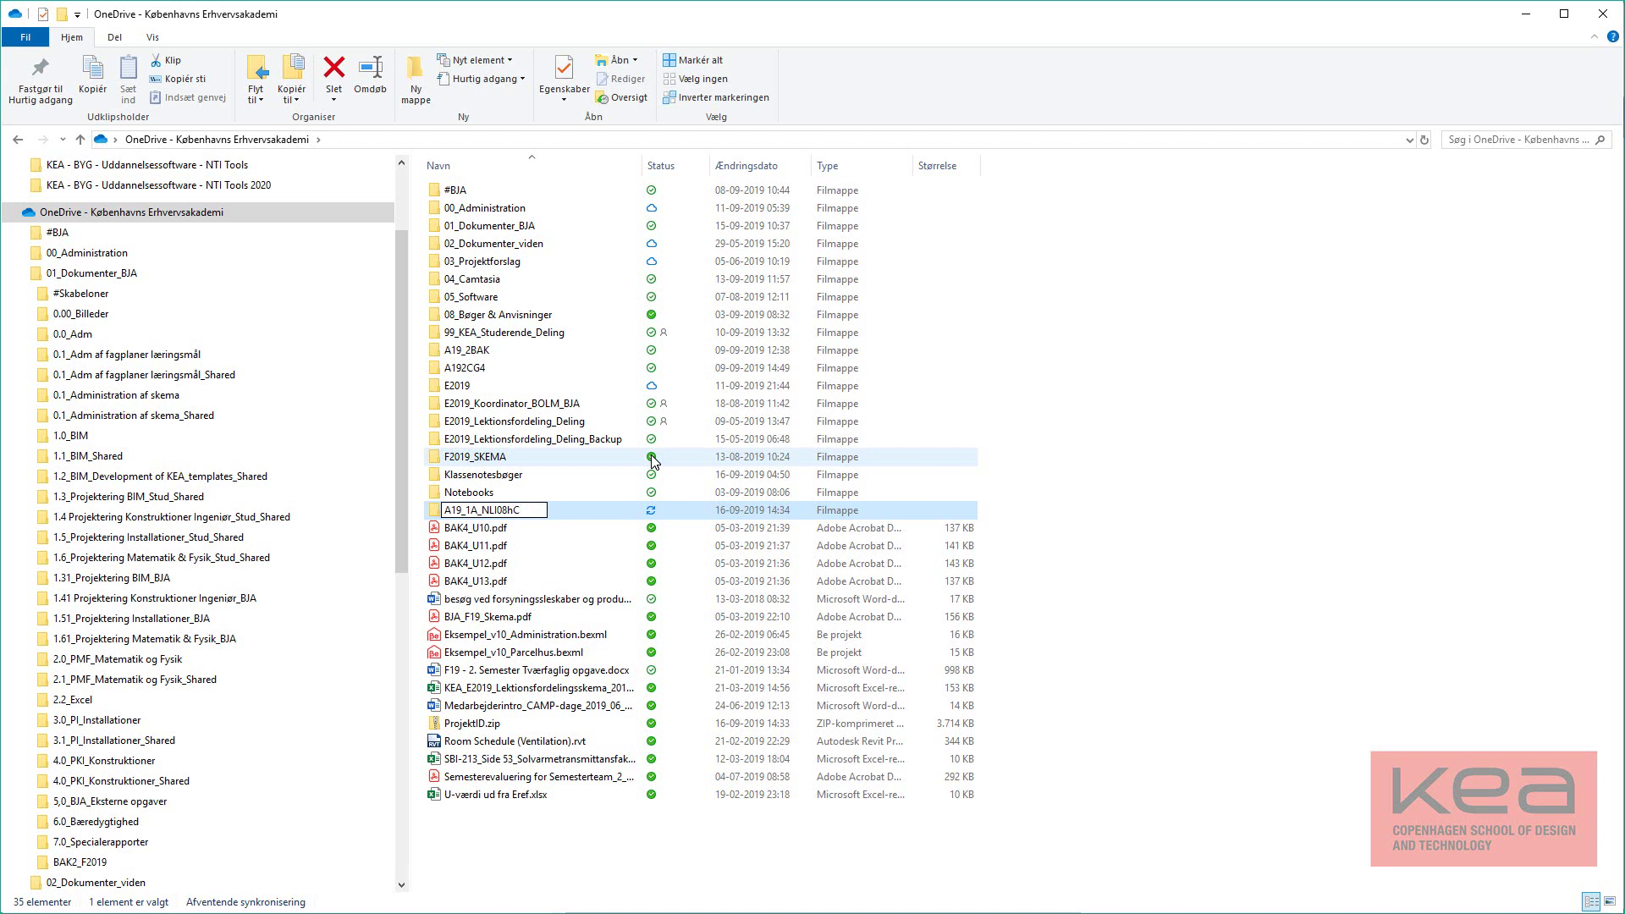
key("BackSpace")
key("BackSpace")
key("BackSpace")
key("BackSpace")
key("BackSpace")
key("BackSpace")
key("BackSpace")
type("bja_K1")
key("Return")
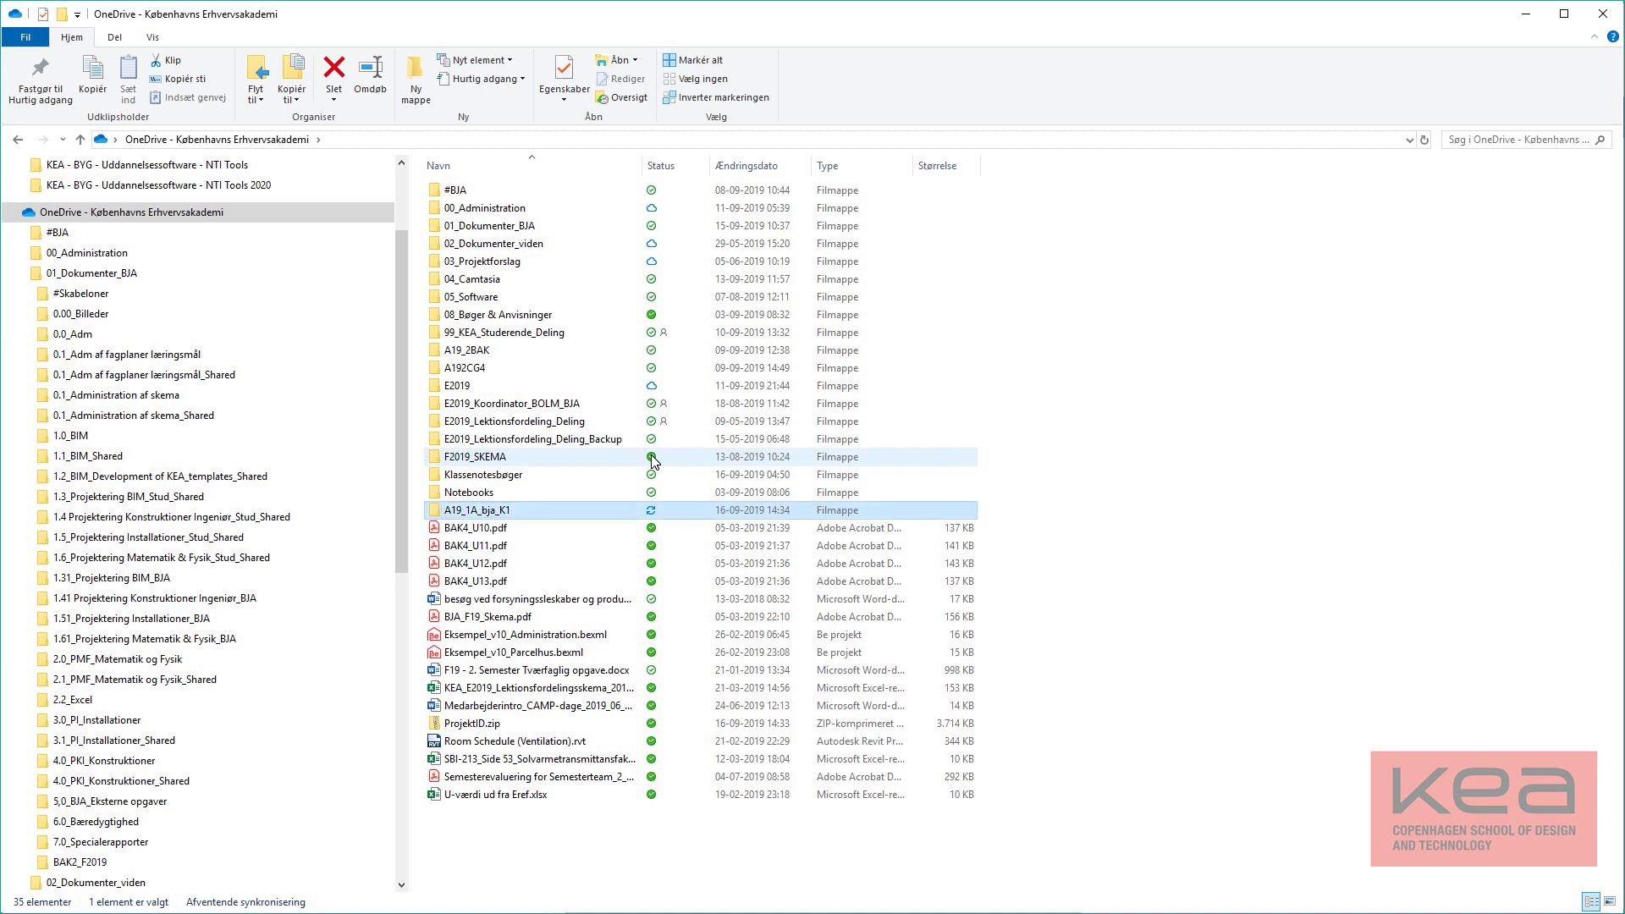
- Open A19_1A_bja_K1, widen the Navn column, and select the a104 dokumenthaandtering PDF
double_click(525, 512)
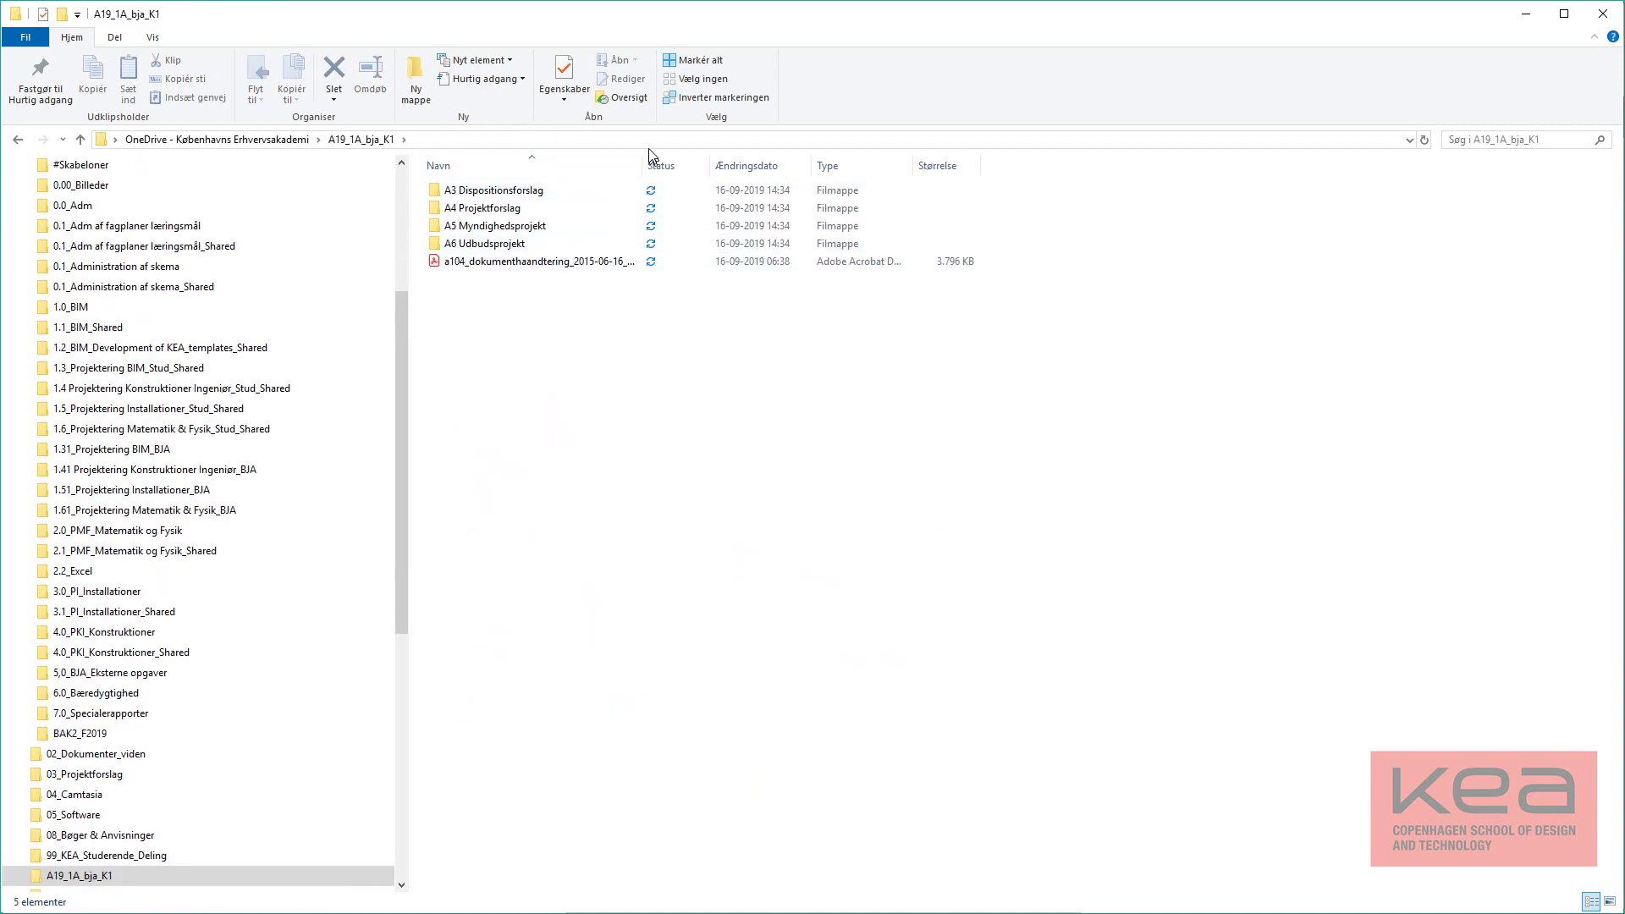
left_click_drag(645, 161, 874, 160)
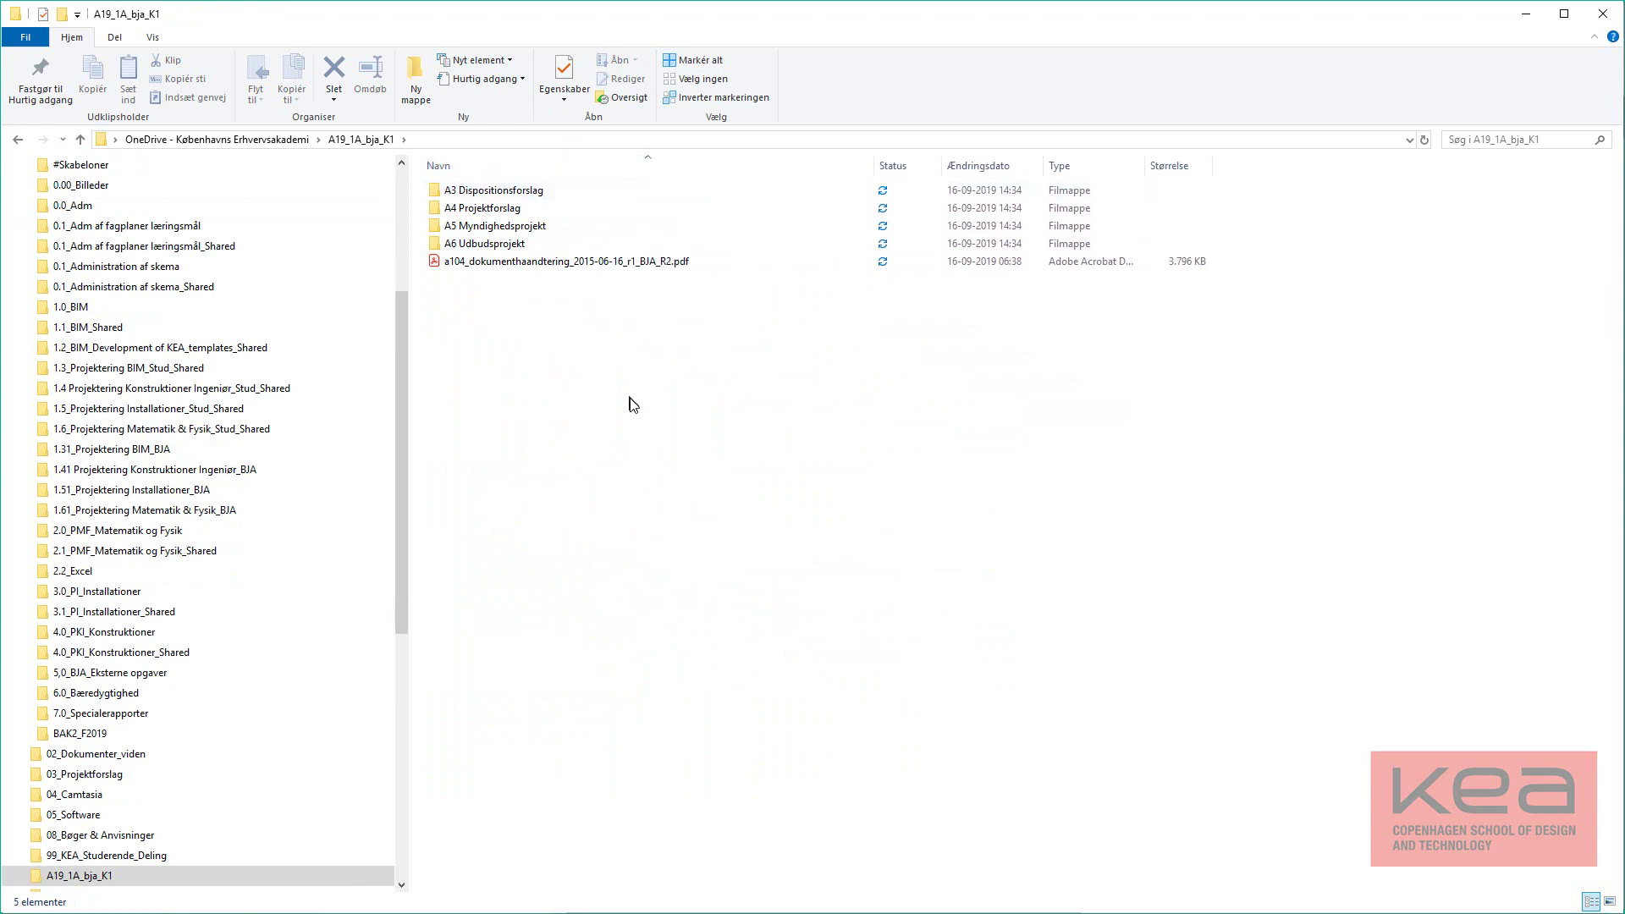
left_click(576, 265)
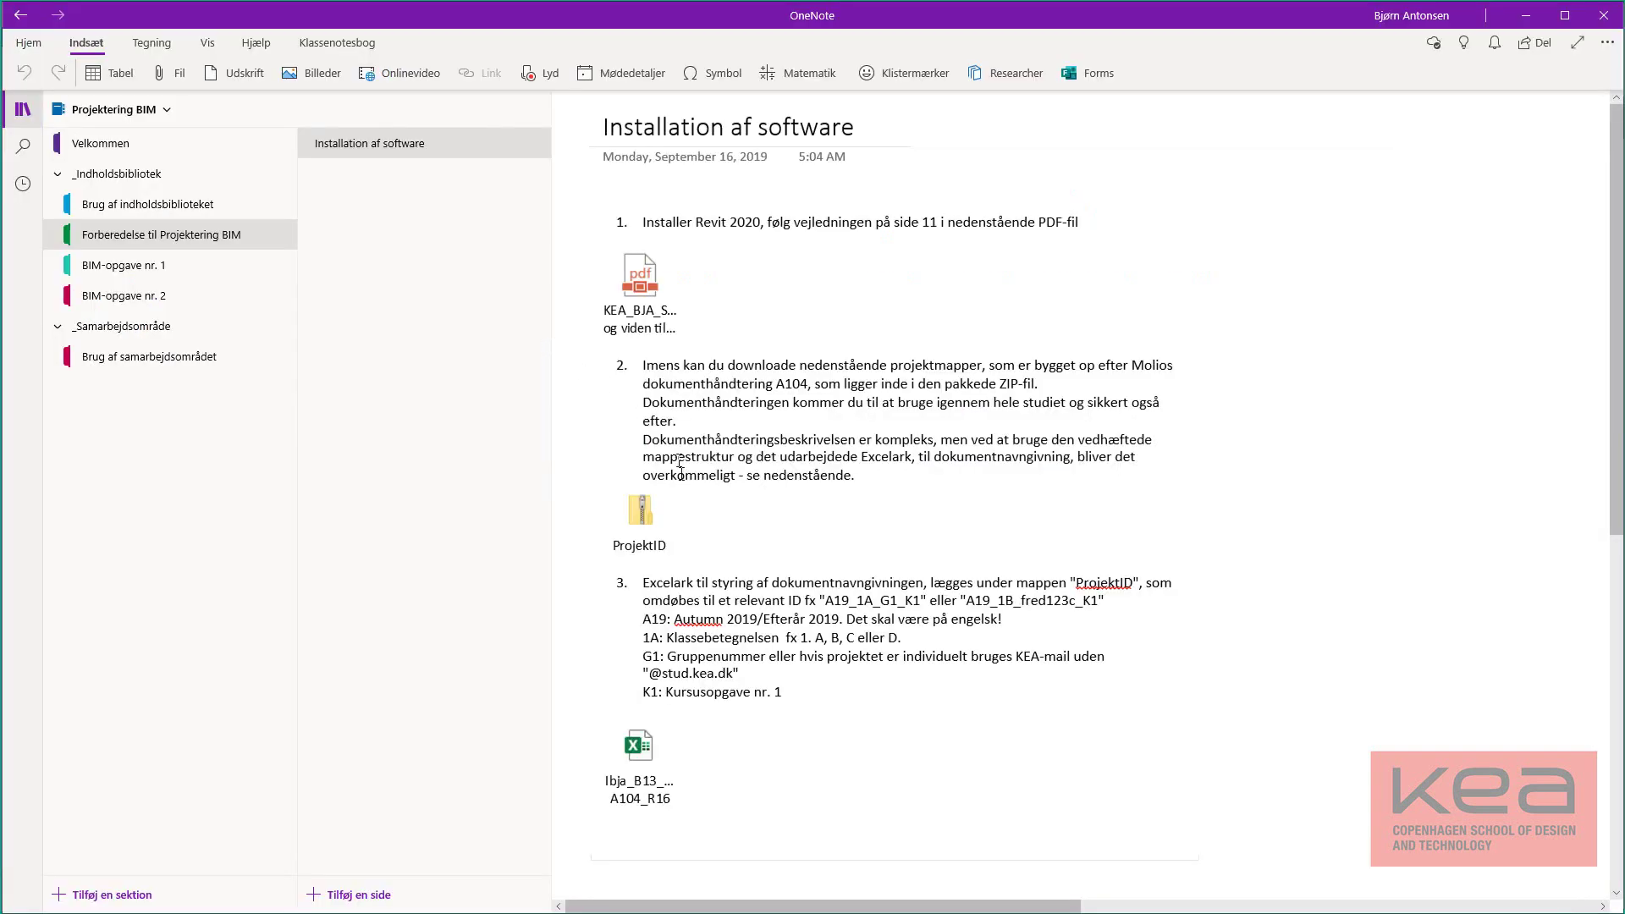
- Save the Excel attachment Ibja_B13_M22_ZDokumenthåndtering A104_R16.xlsx into the A19_1A_bja_K1 folder
right_click(643, 759)
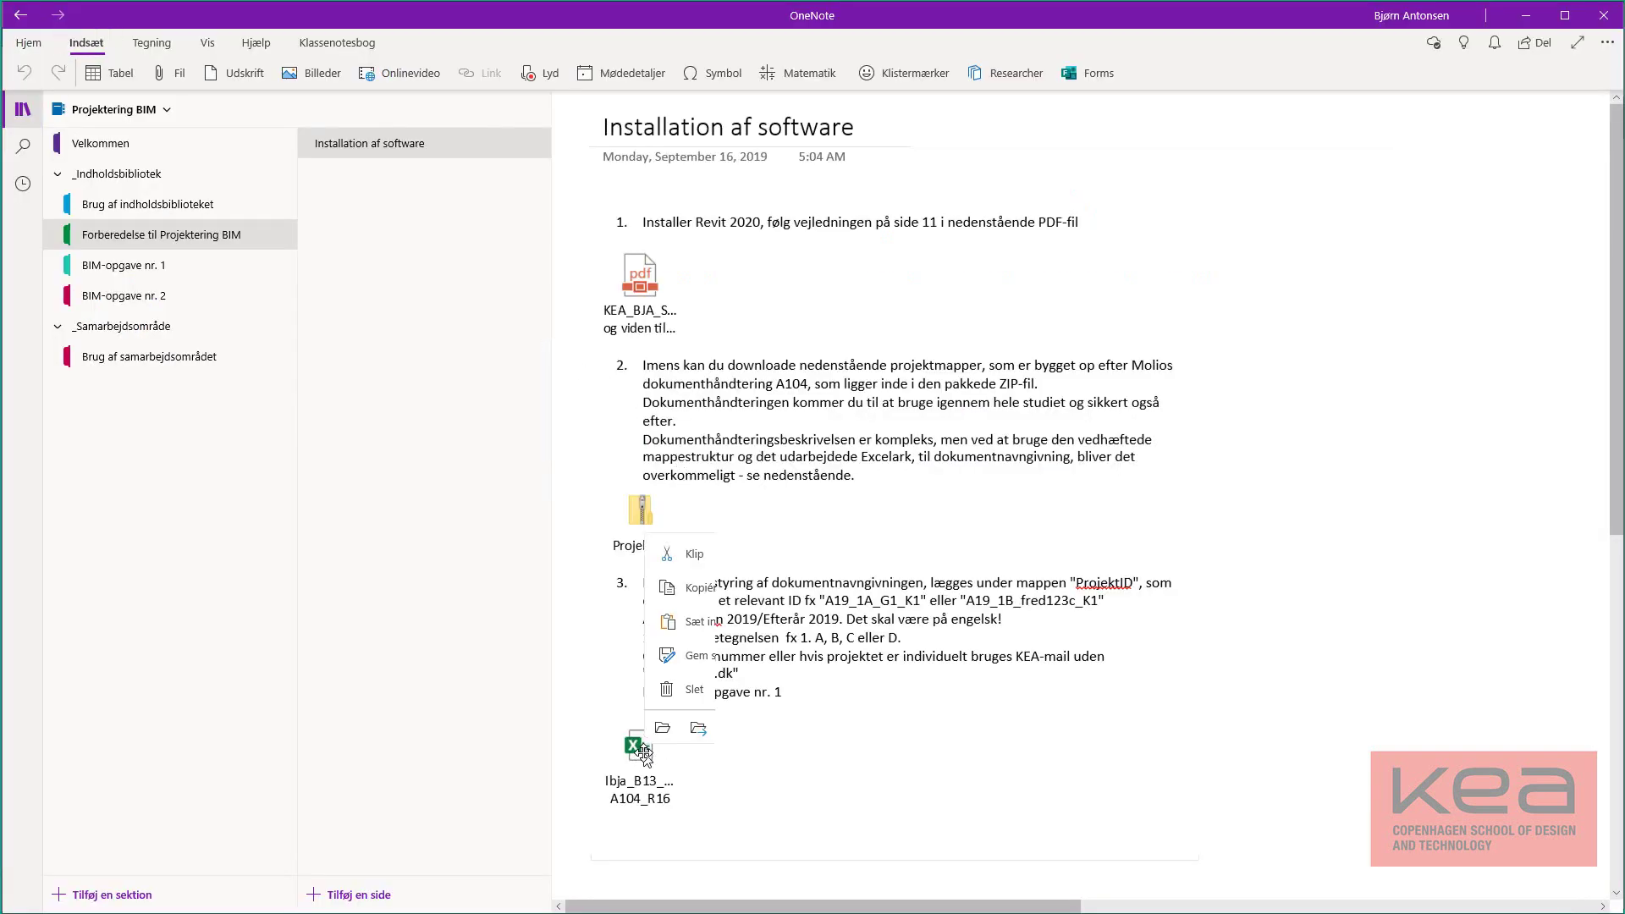
left_click(763, 669)
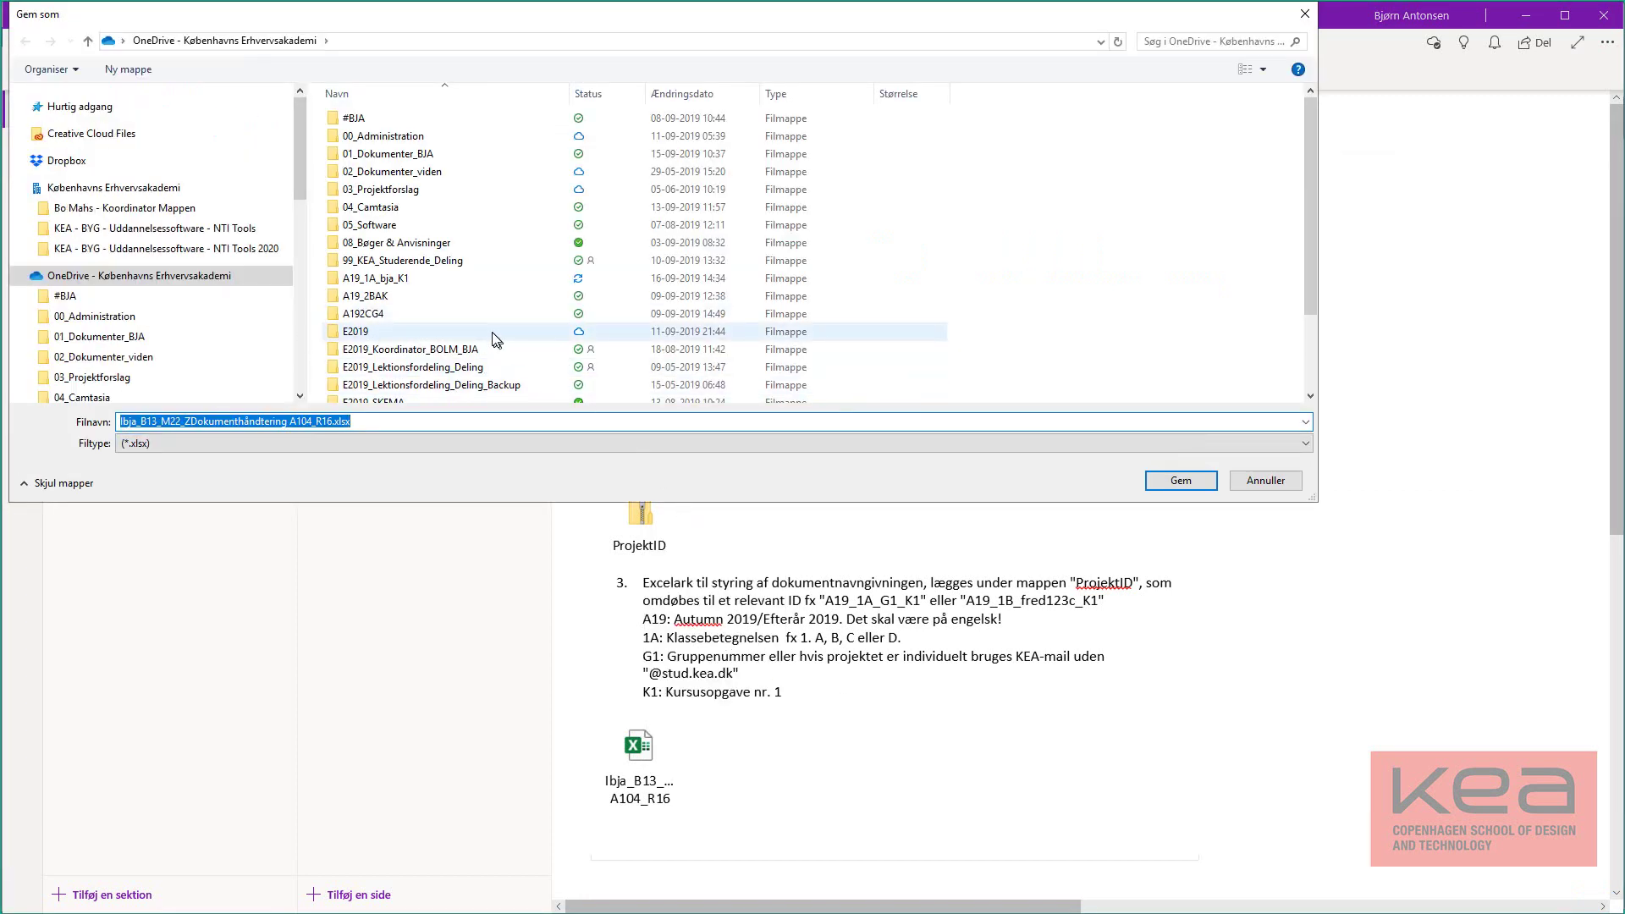
double_click(422, 280)
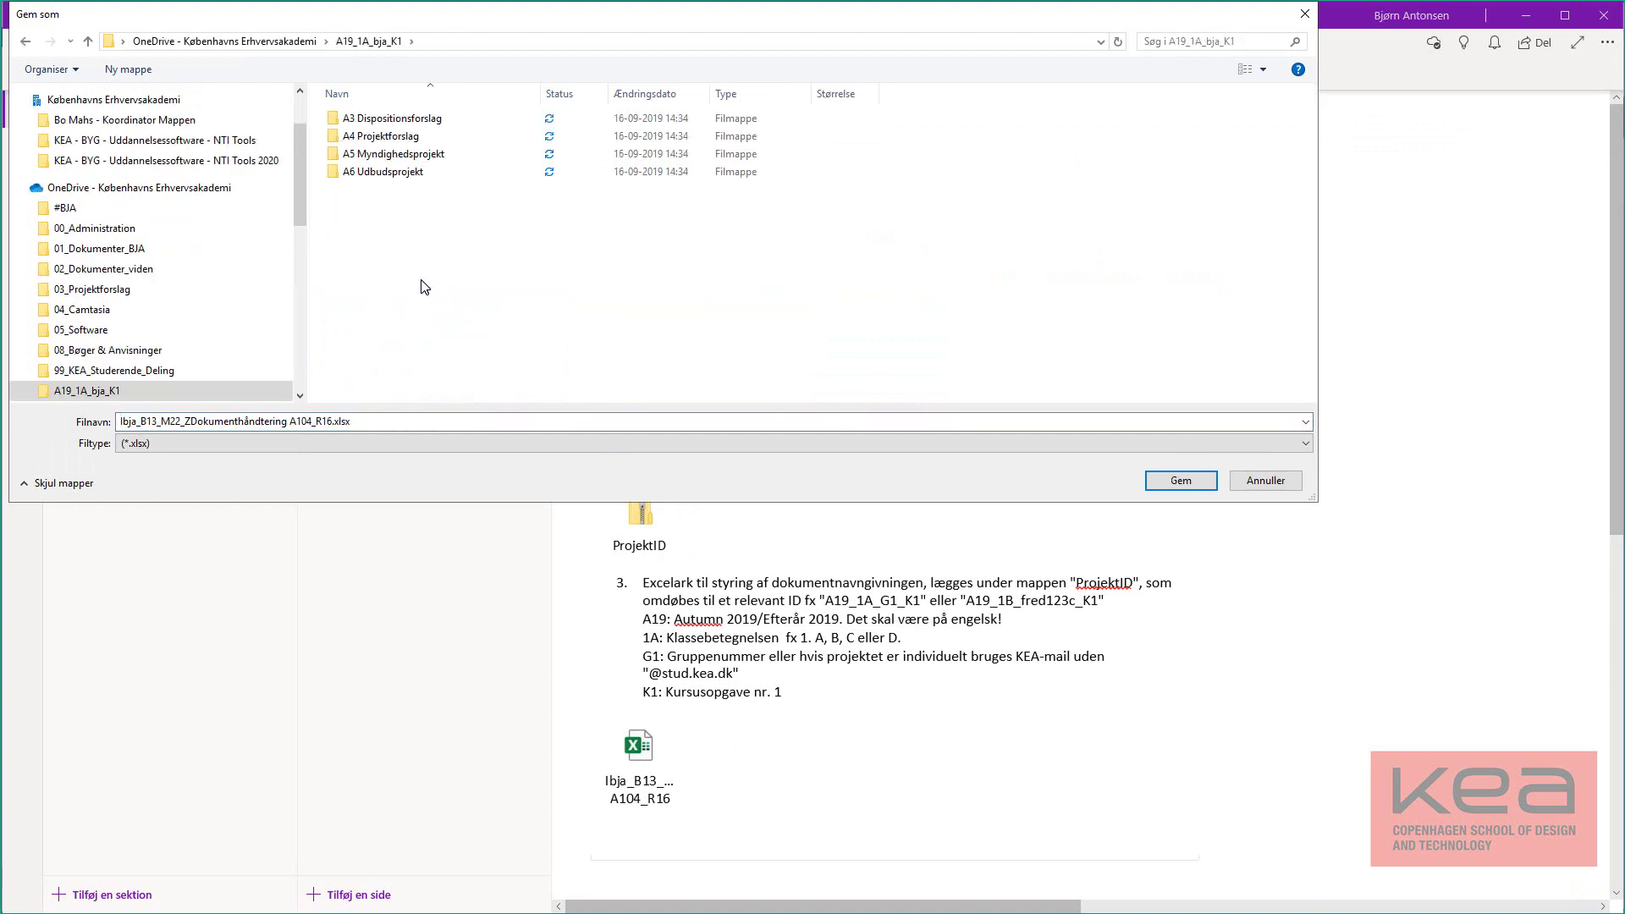
left_click(1182, 480)
key("alt+Tab")
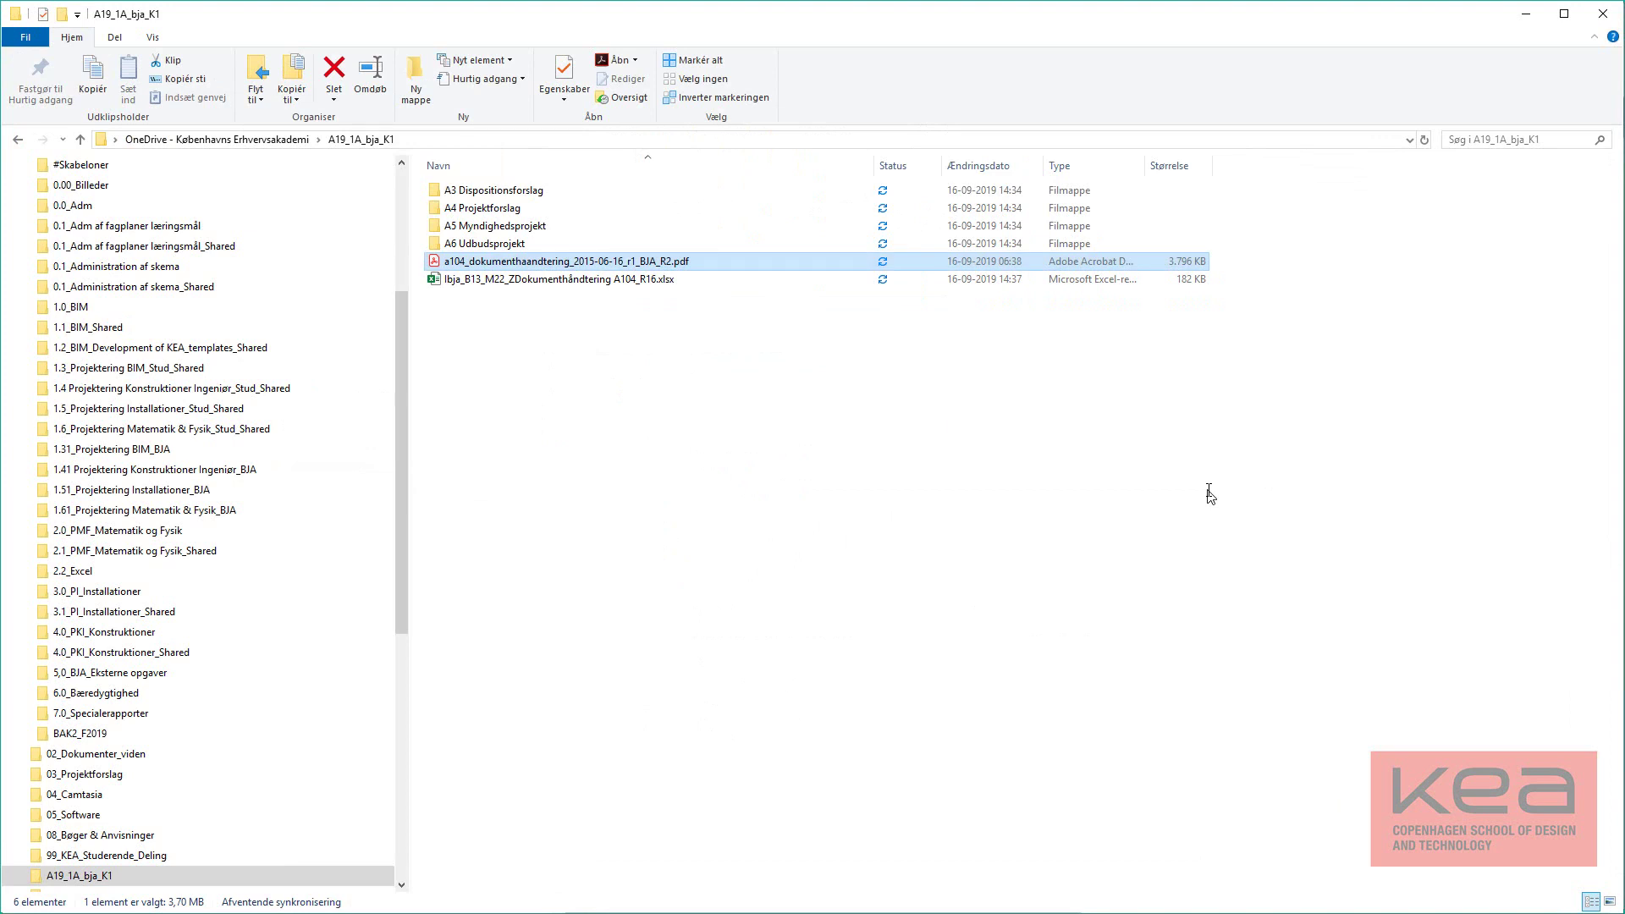
left_click(583, 281)
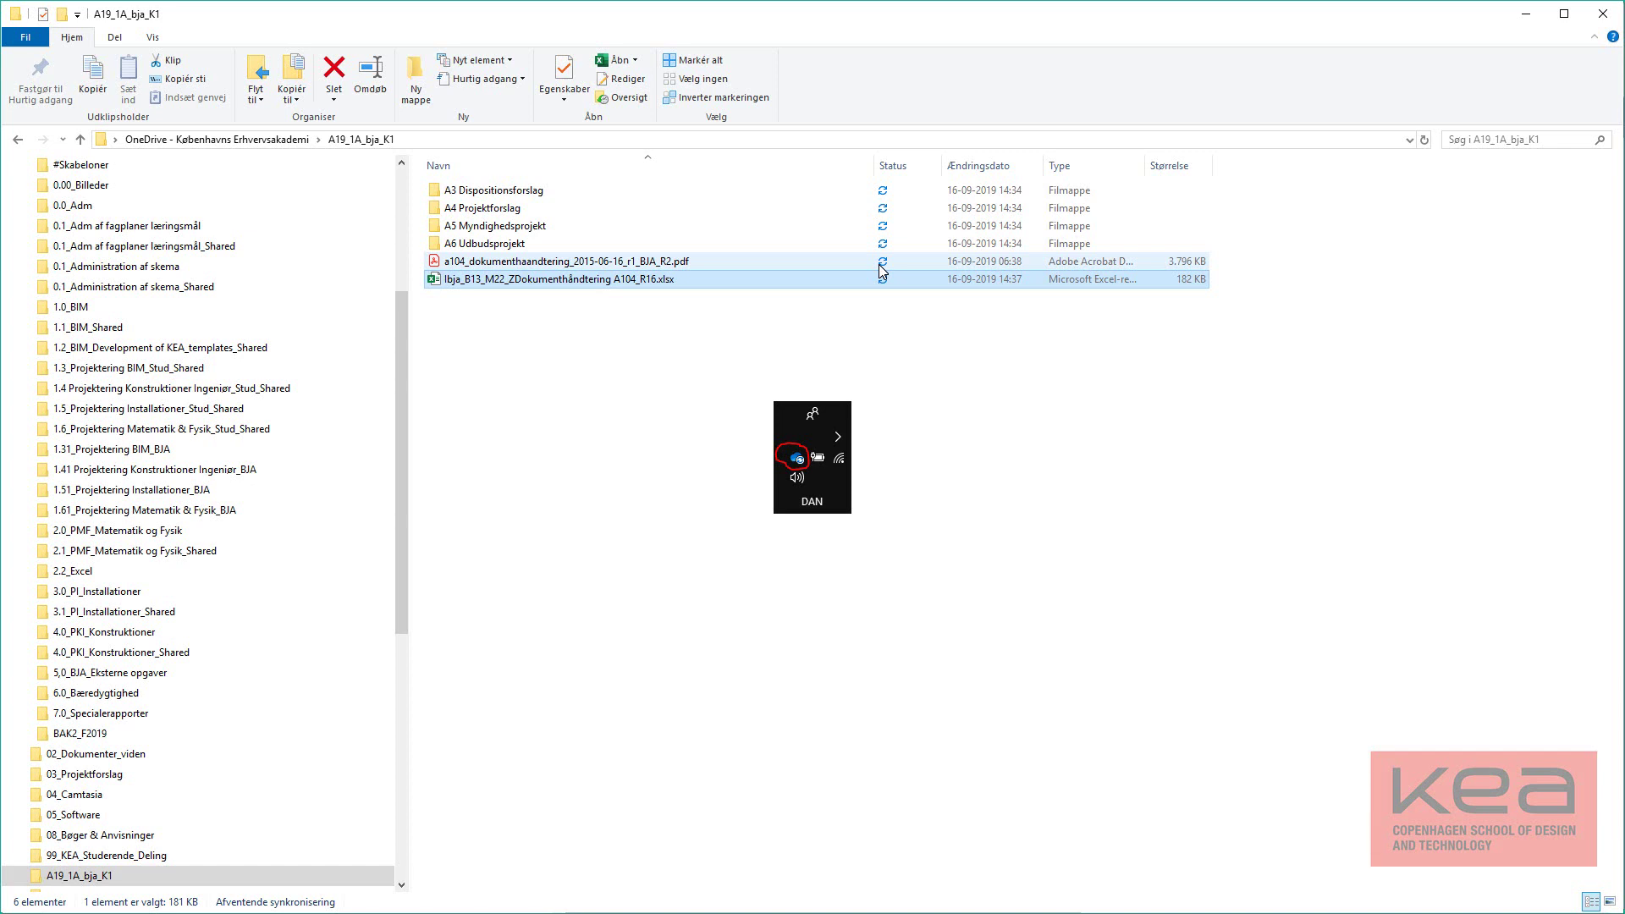
double_click(505, 192)
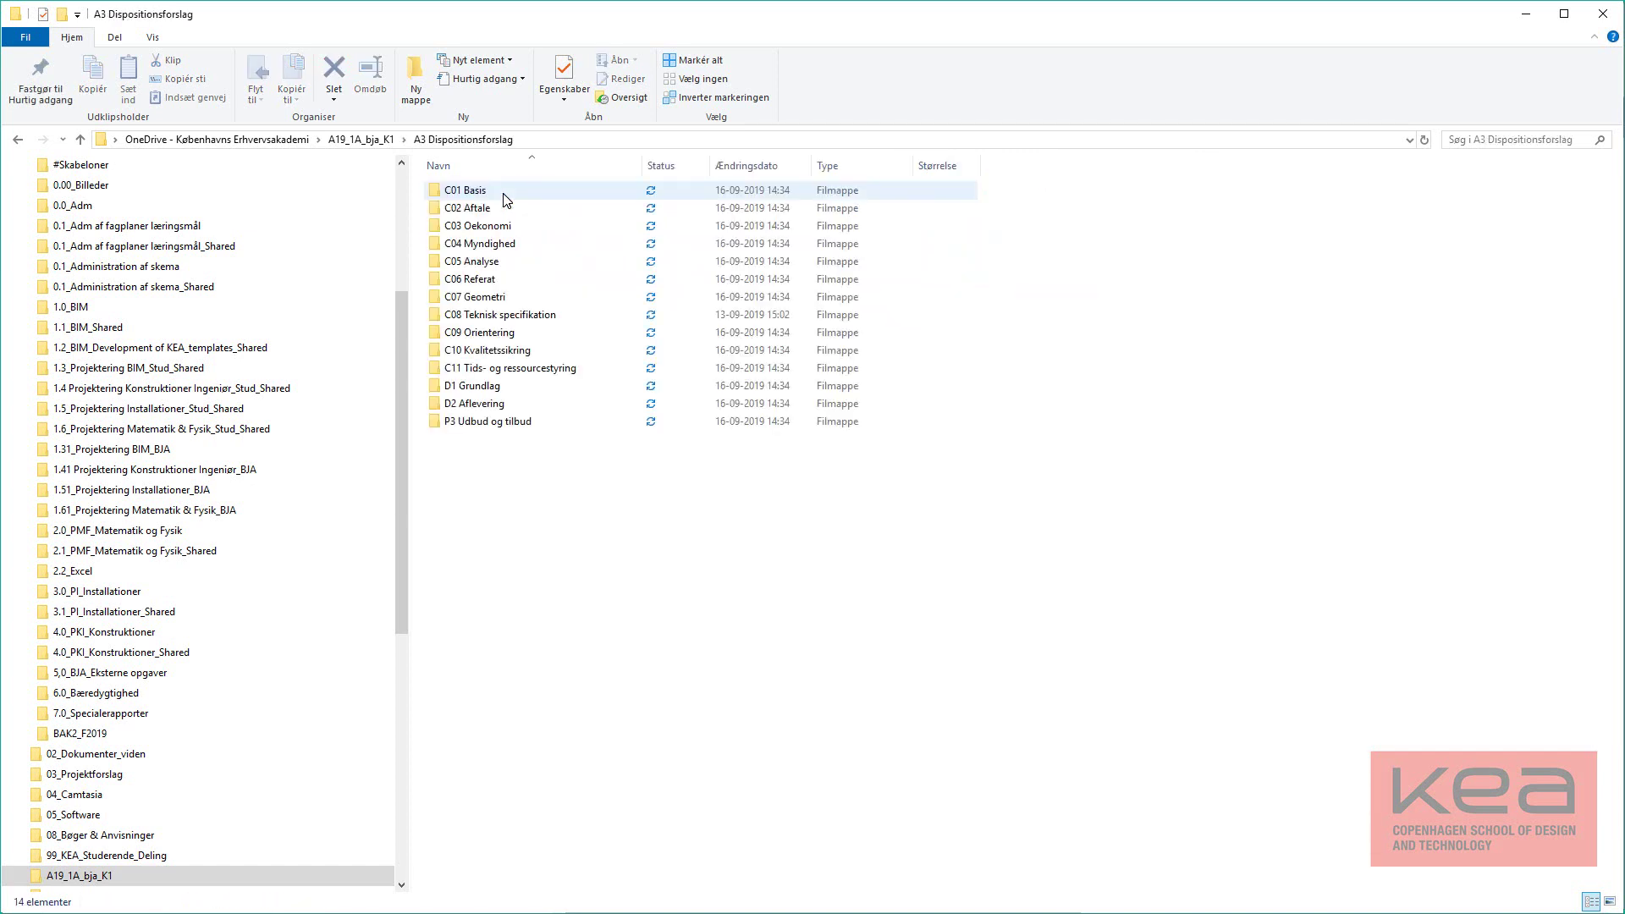
key("BackSpace")
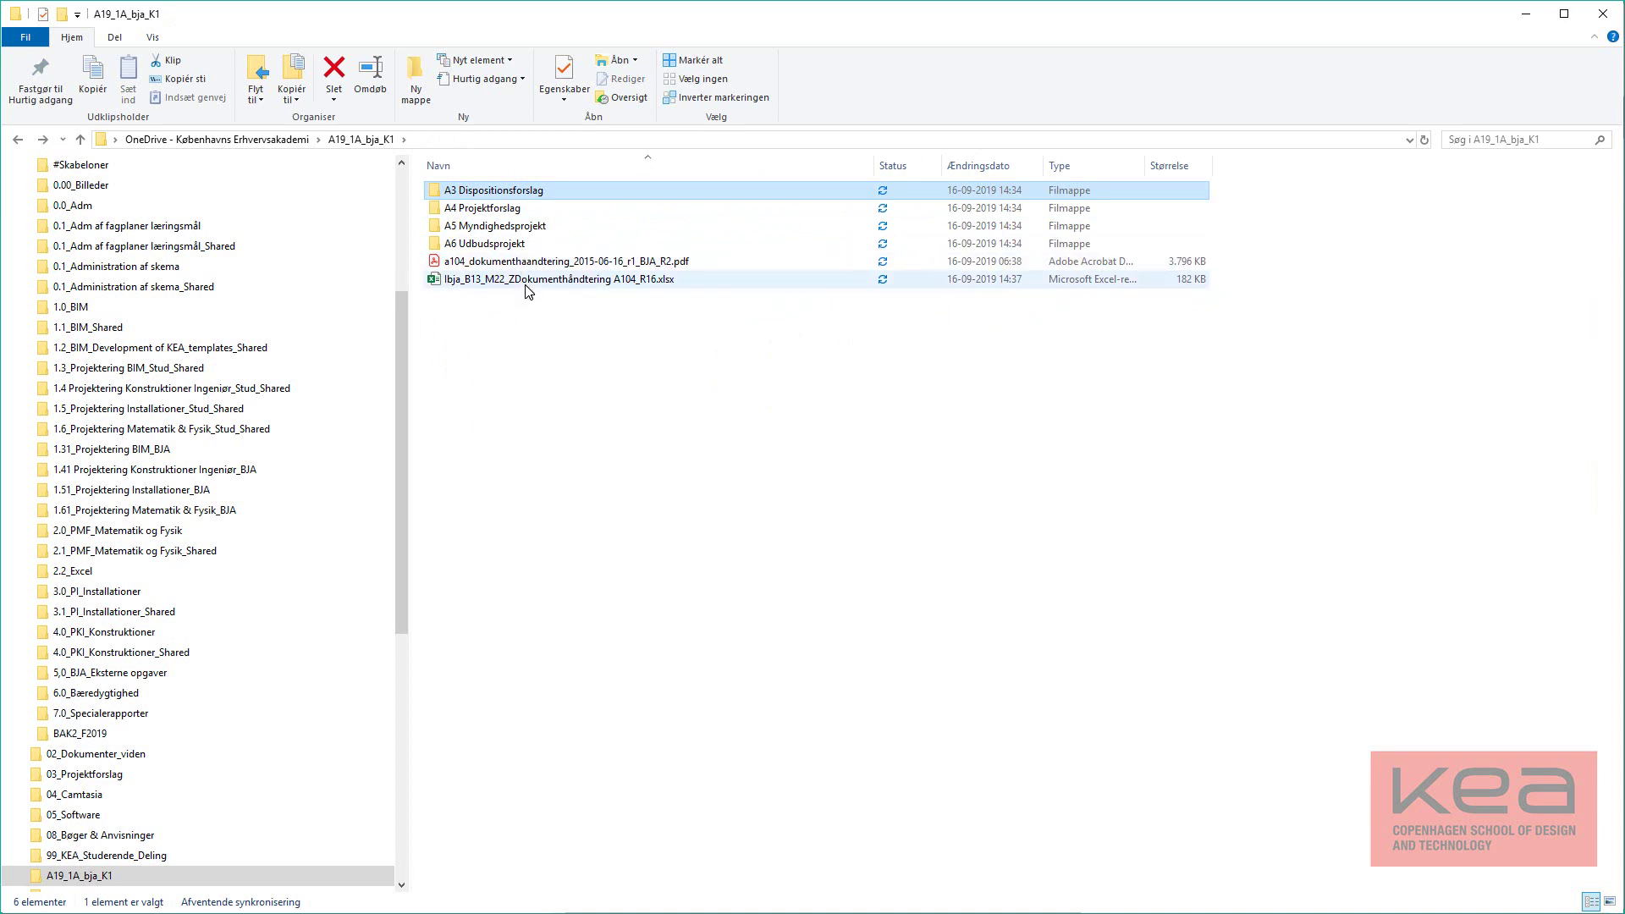
mouse_move(527, 291)
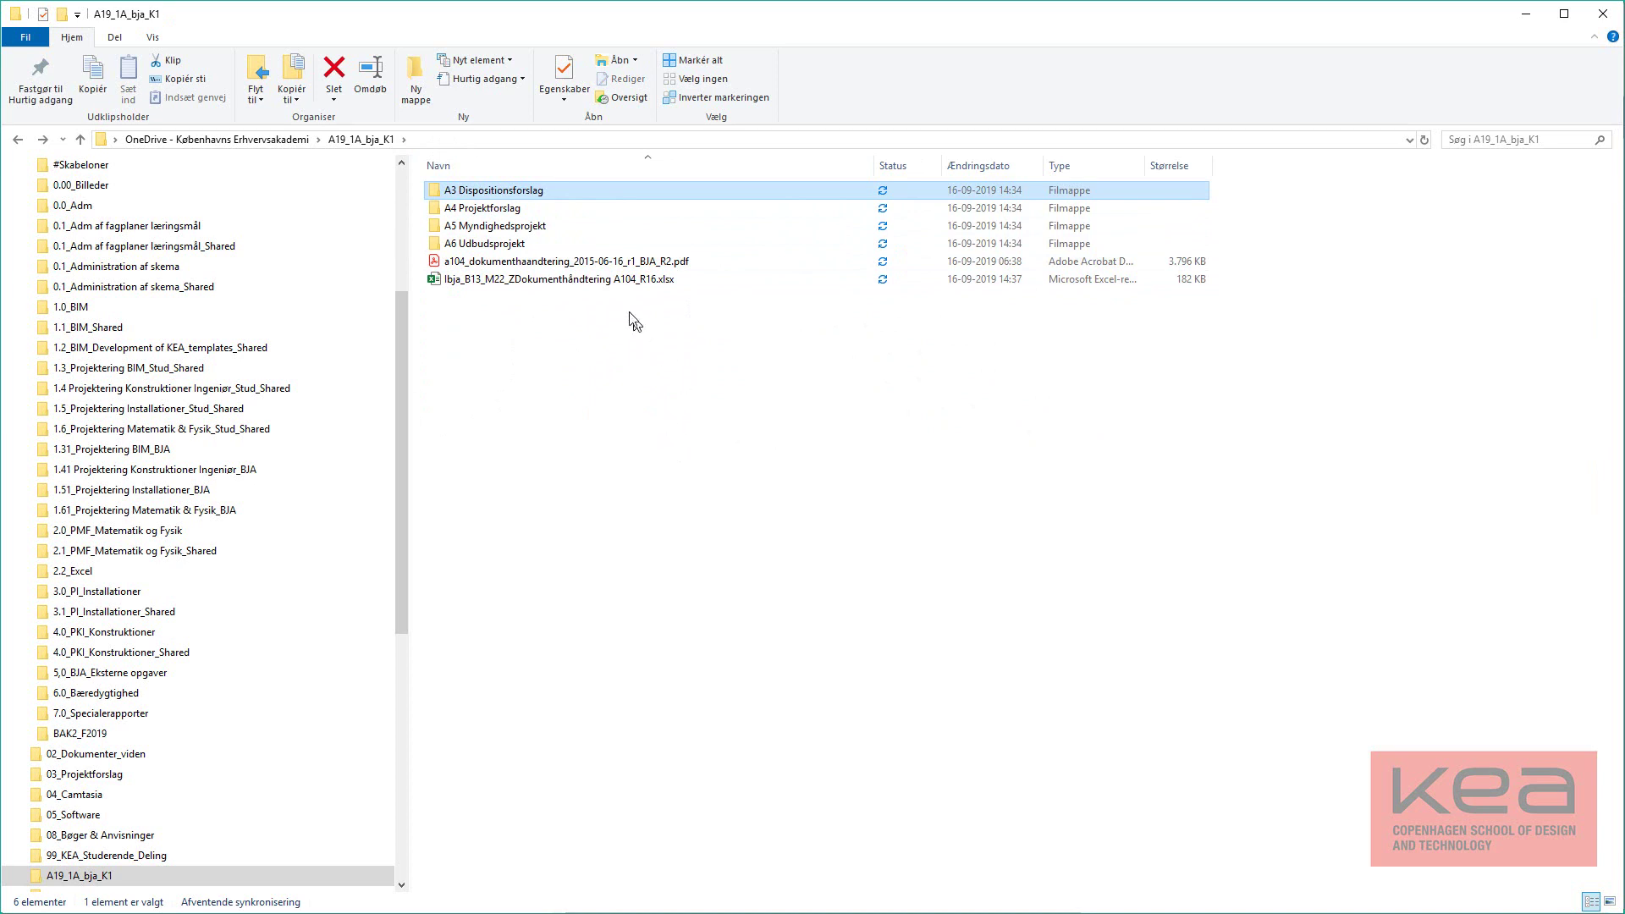
left_click(525, 212)
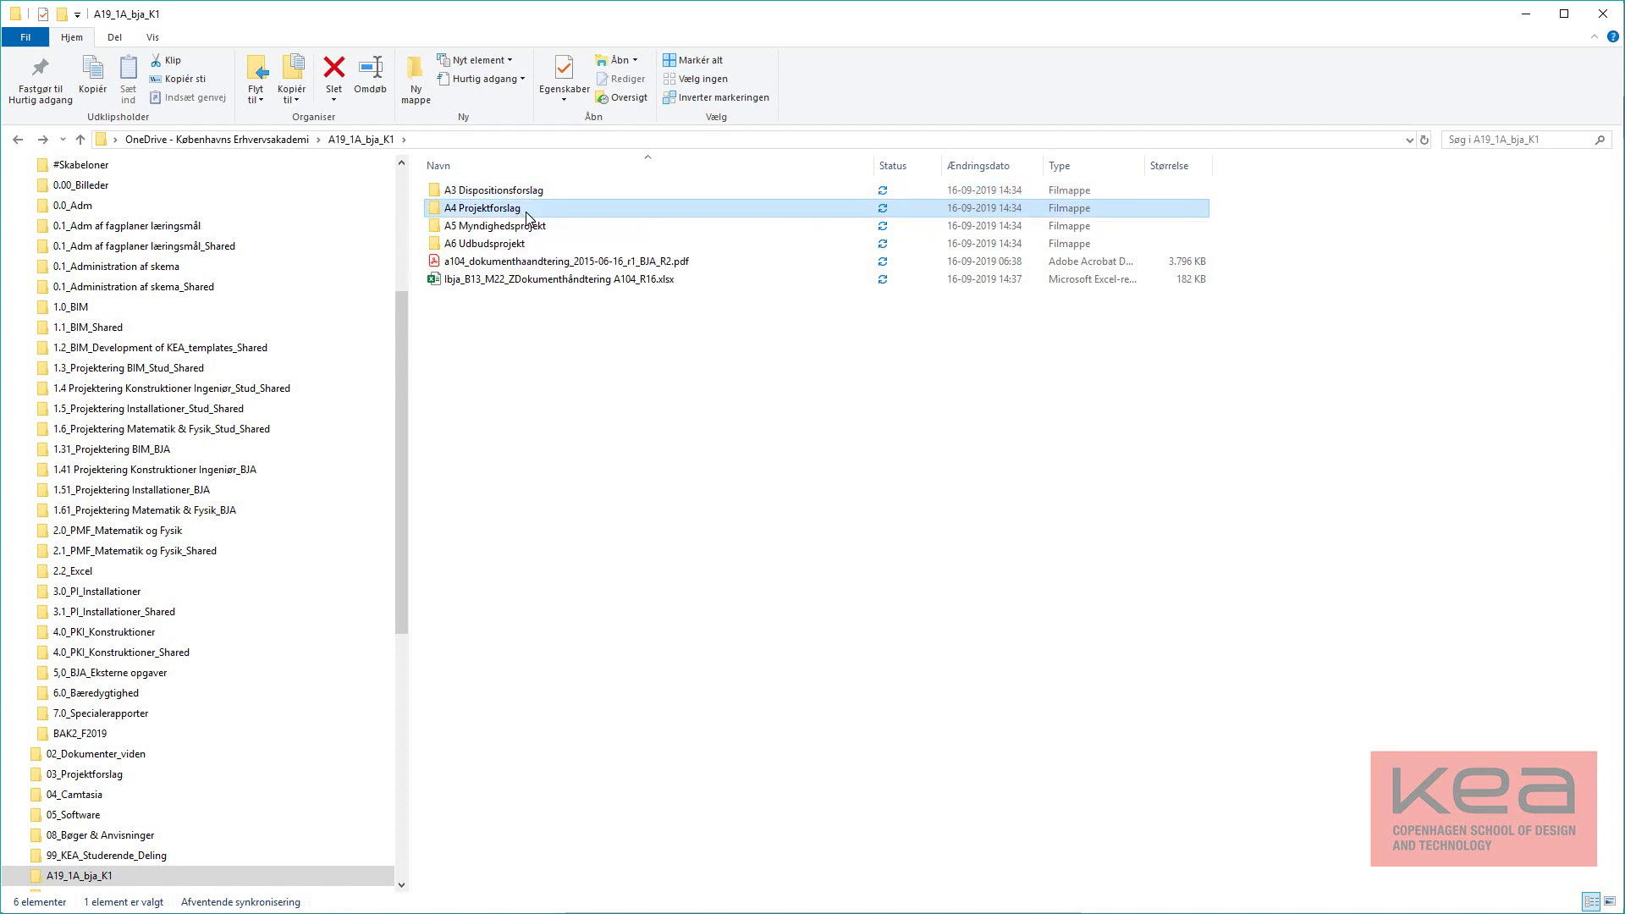